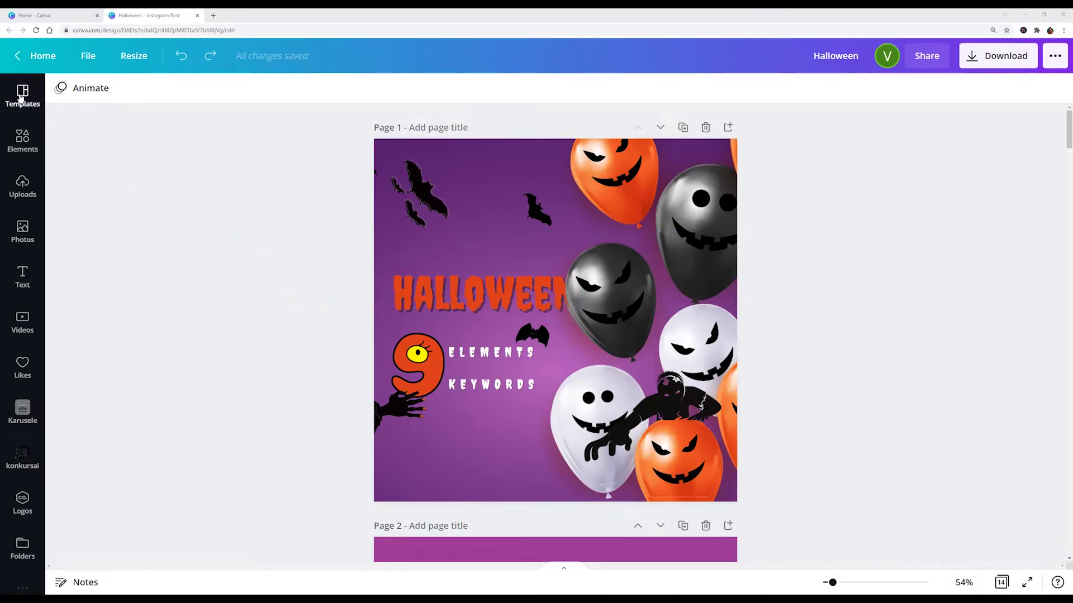
Search Elements for 'Halloween balloon' after removing the '1. ' prefix from the pasted keyword.
left_click(21, 139)
left_click(100, 96)
type("1. Halloween balloon")
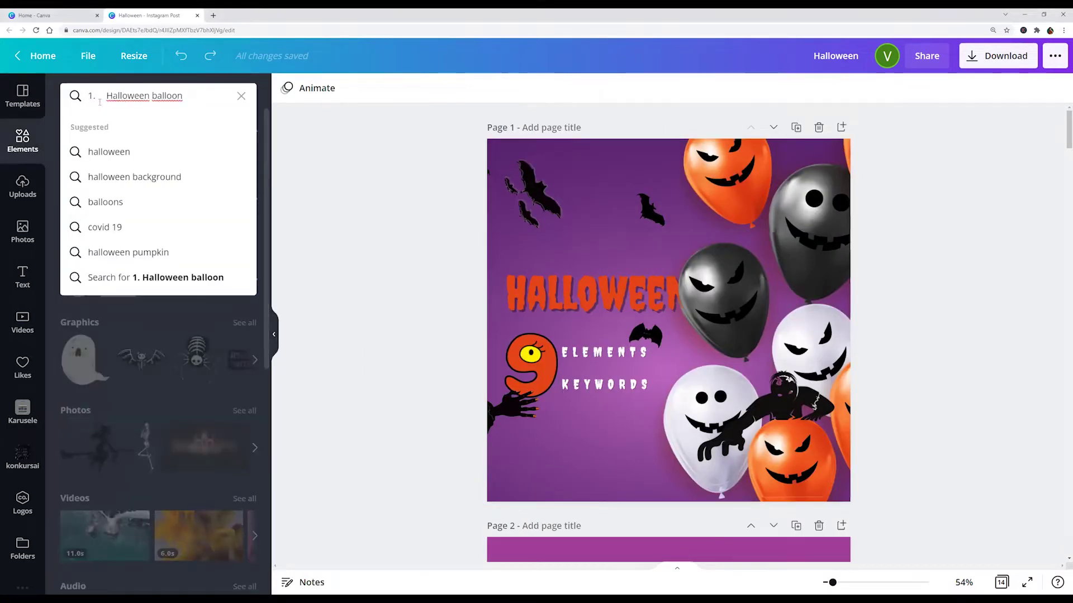
left_click_drag(102, 96, 67, 88)
key("BackSpace")
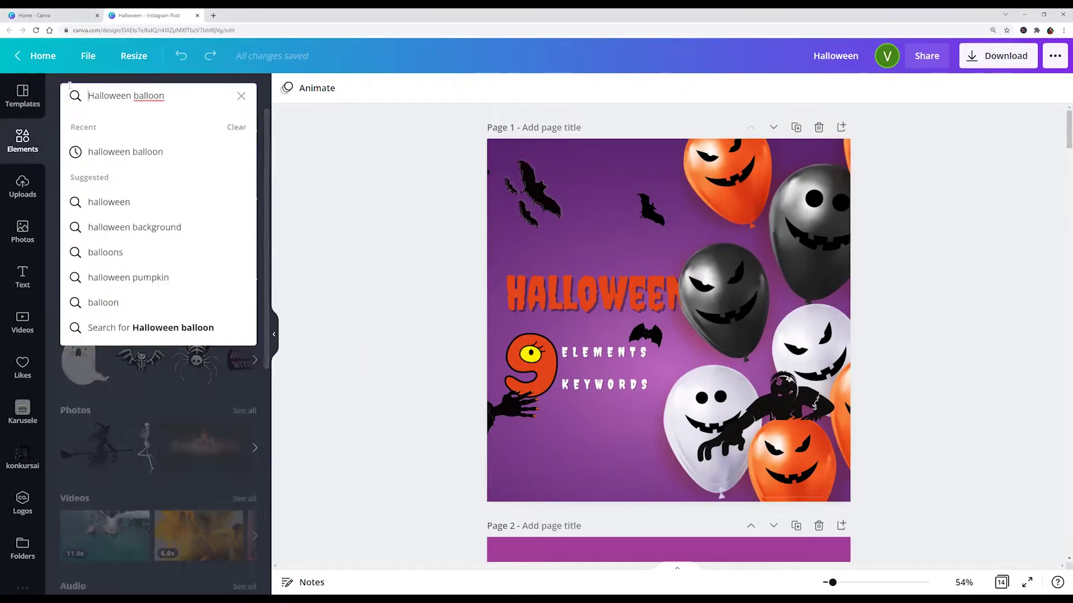
key("Return")
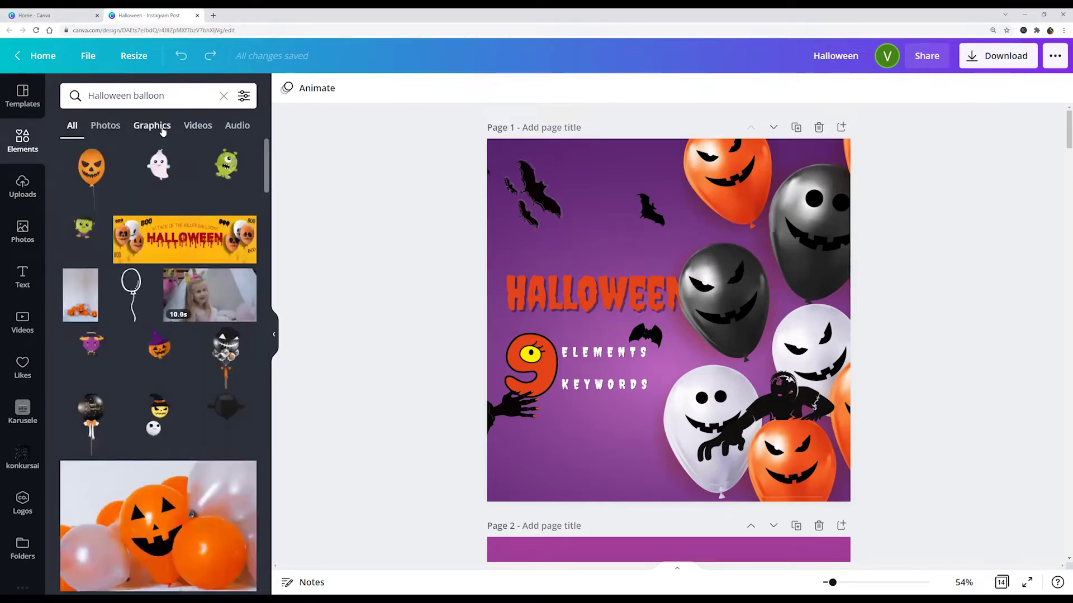
Show only Graphics results and add a blank page after the cover.
left_click(149, 133)
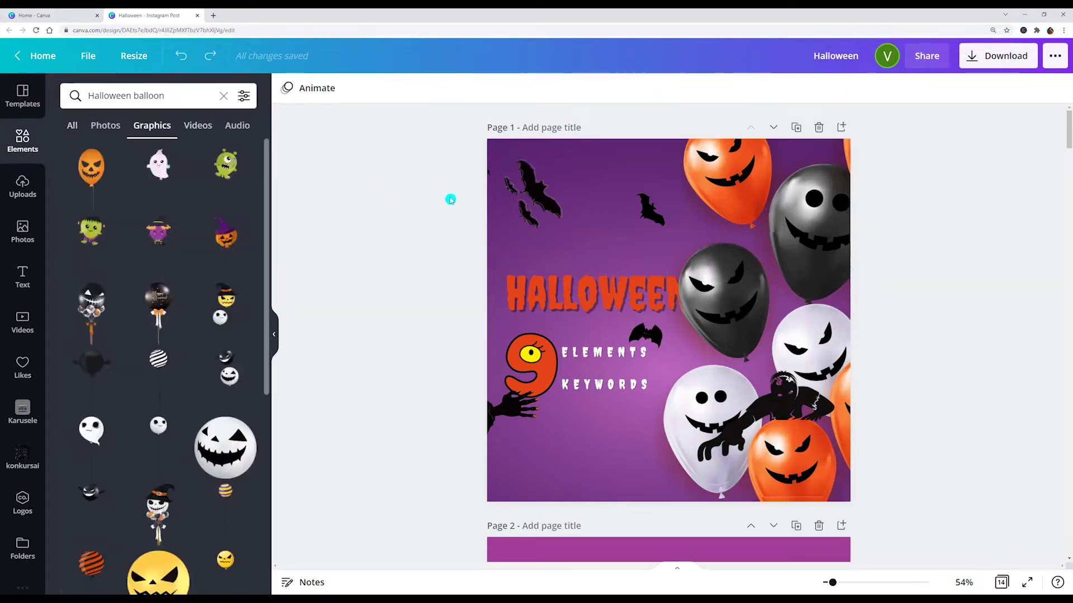
left_click(853, 130)
left_click(842, 128)
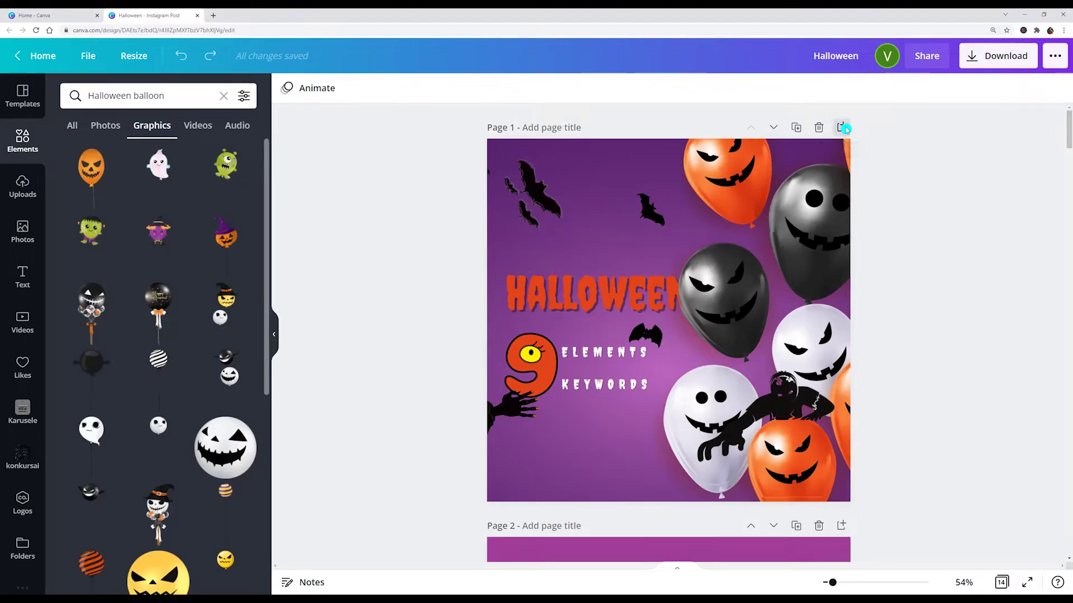
Place the witch-hat pumpkin balloon, a 452×452 white jack-o'-lantern balloon and the Happy Halloween balloon.
left_click(688, 287)
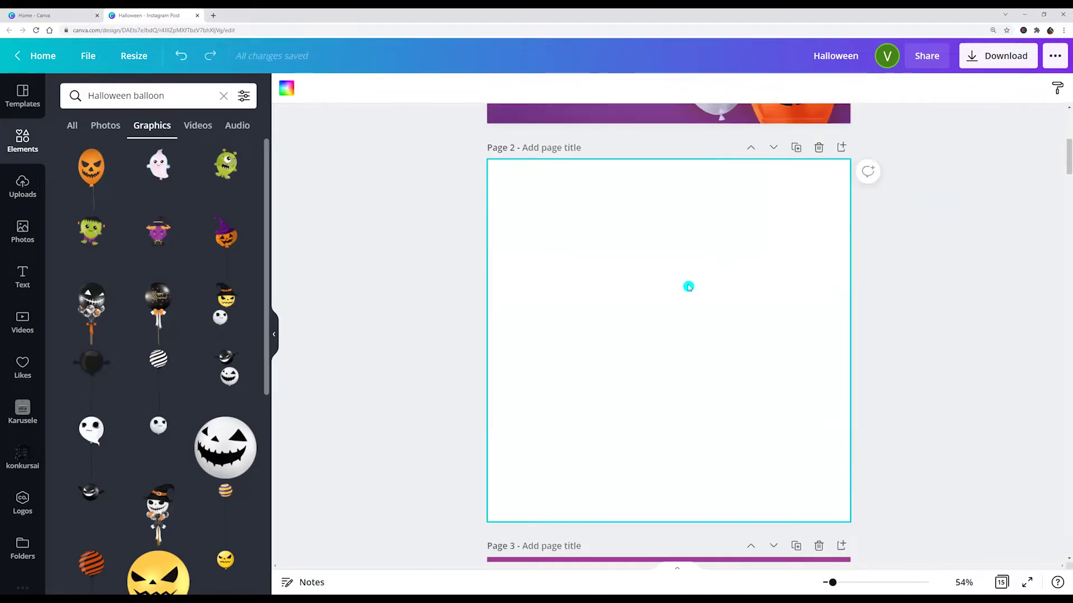
left_click(223, 244)
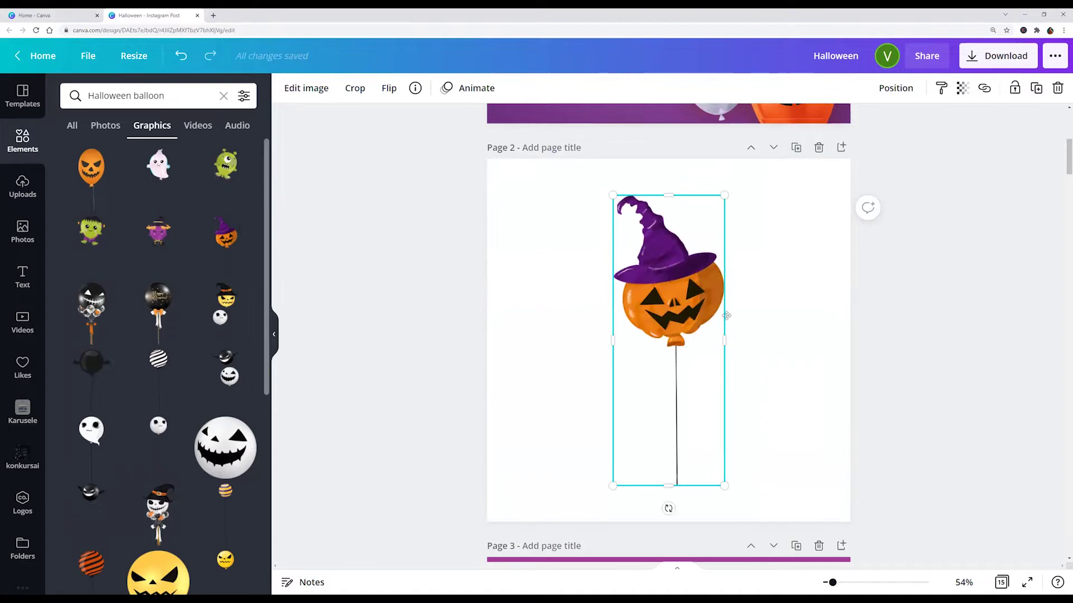
left_click_drag(225, 447, 589, 355)
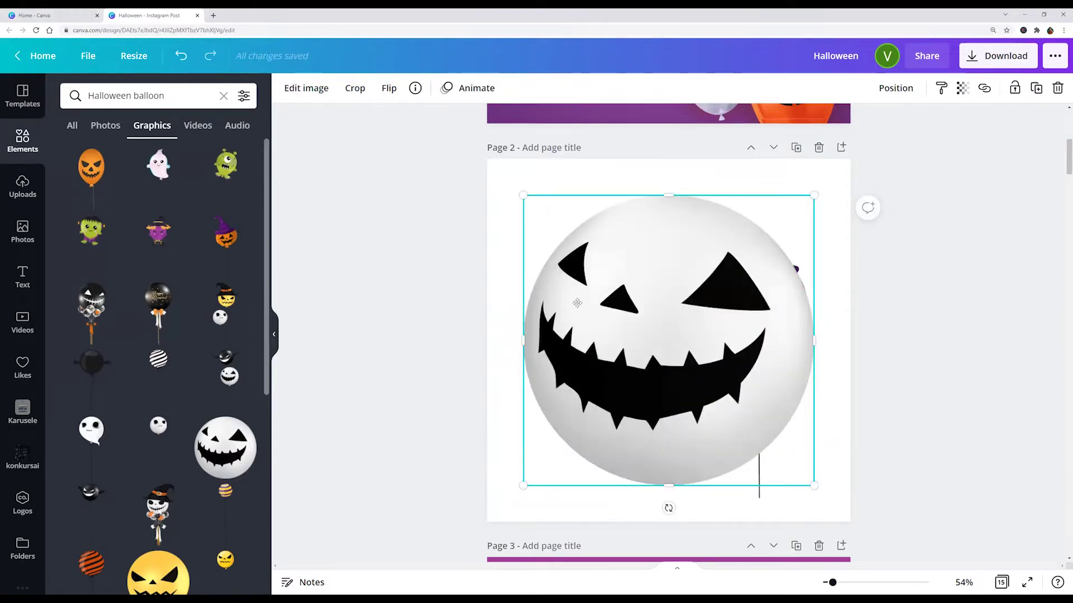
left_click_drag(577, 303, 521, 269)
left_click_drag(756, 447, 638, 327)
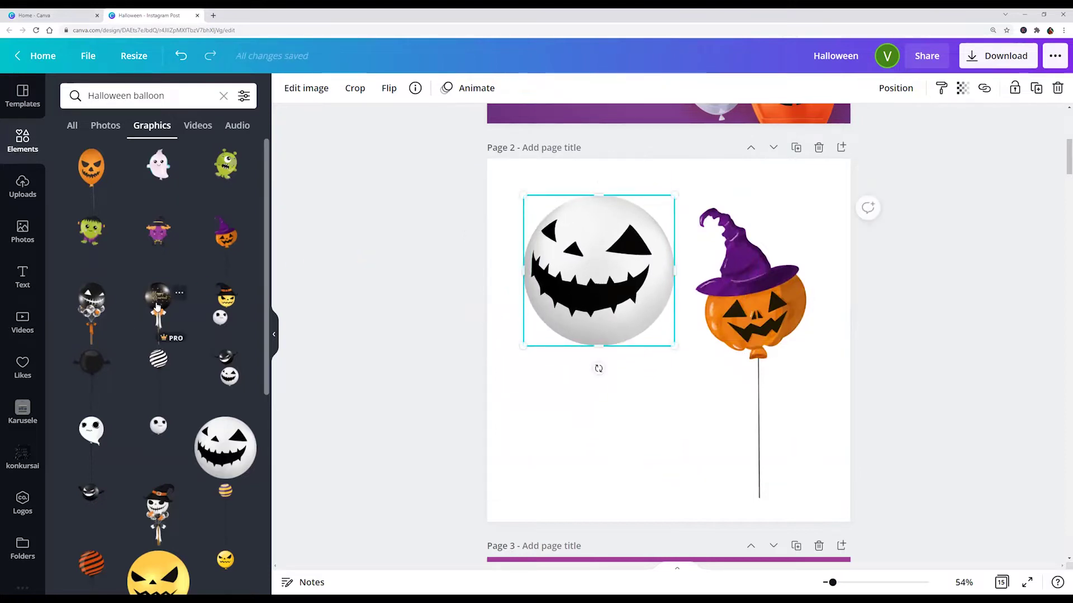
left_click(157, 306)
left_click_drag(678, 264, 664, 293)
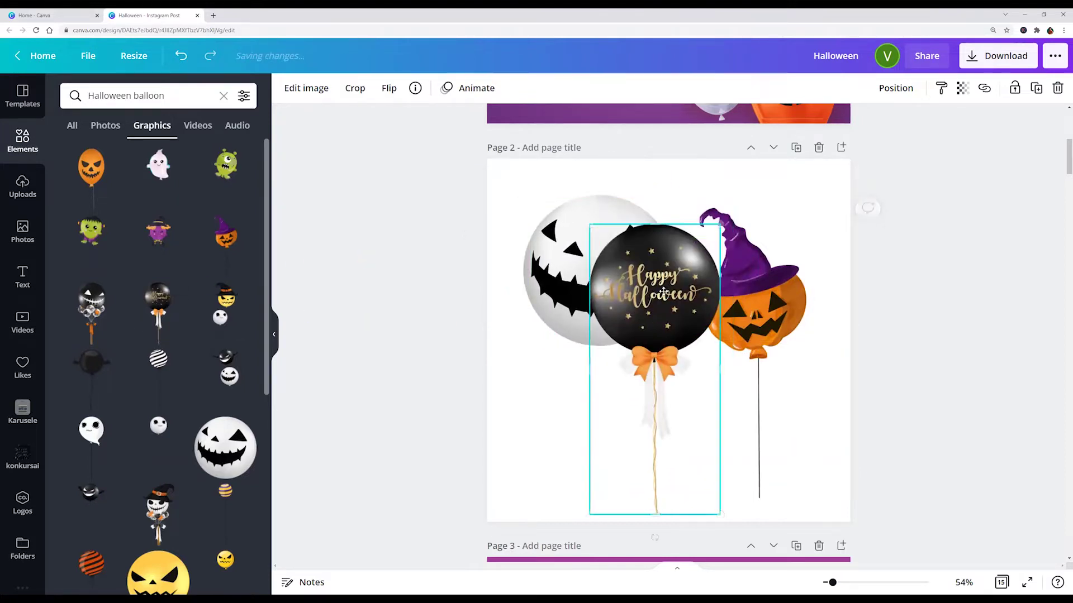
Add the skeleton witch balloon bouquet and the black bat balloon, then browse further balloon results.
scroll(238, 305, "down", 5)
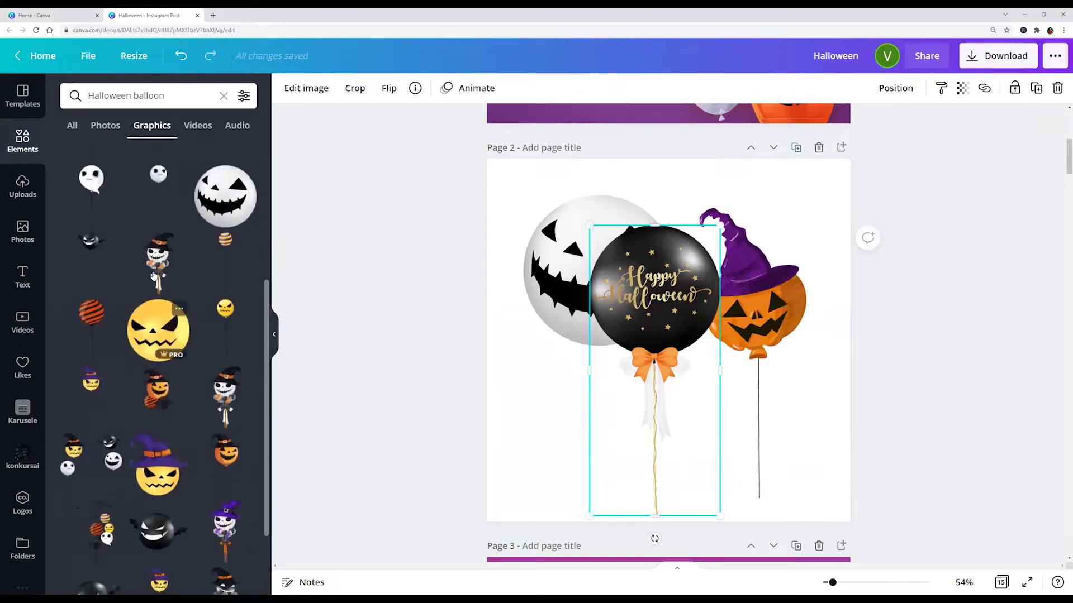
left_click(158, 263)
left_click_drag(602, 323, 513, 455)
scroll(154, 376, "down", 7)
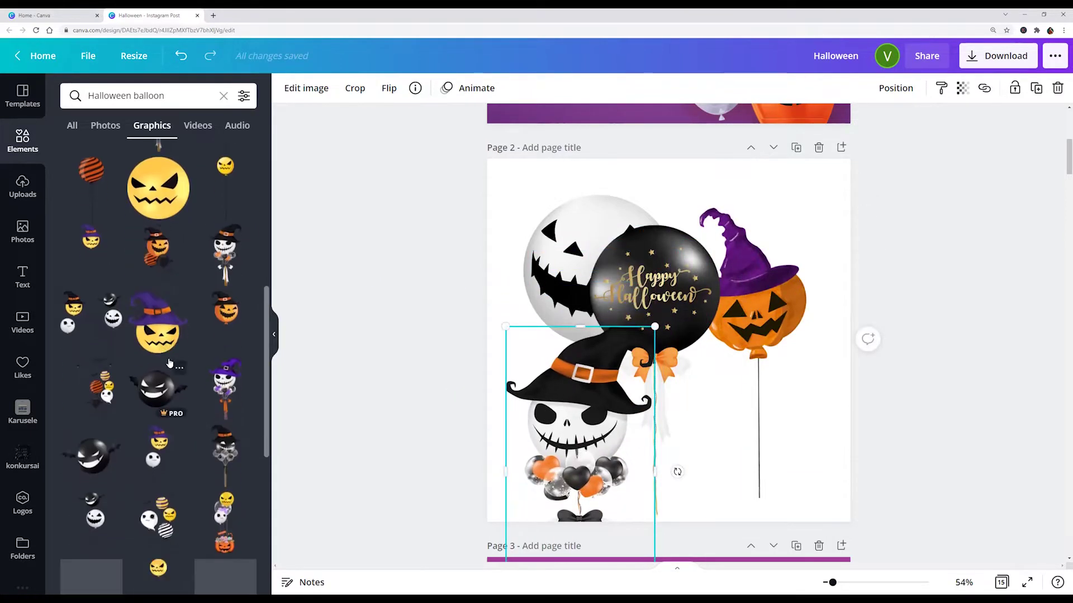
scroll(164, 258, "up", 2)
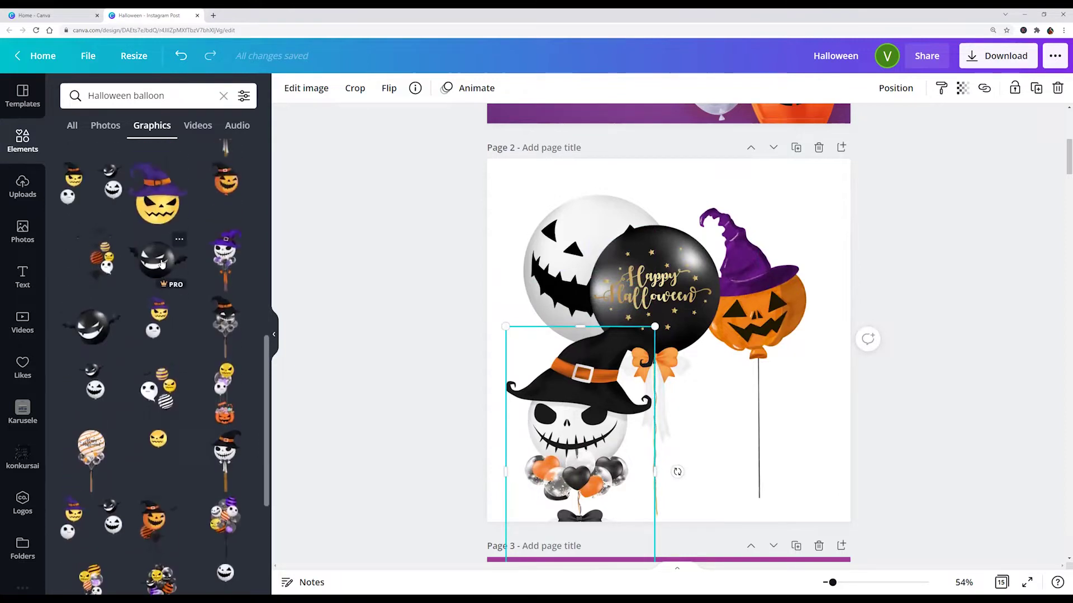
left_click(159, 260)
left_click_drag(680, 353, 781, 468)
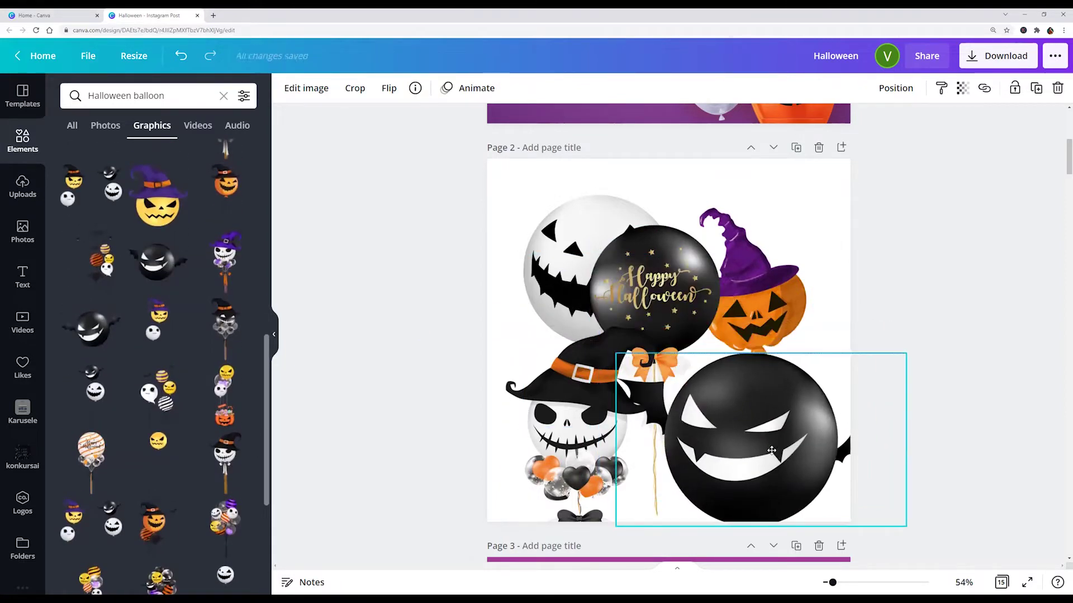
scroll(139, 335, "down", 4)
scroll(138, 352, "down", 9)
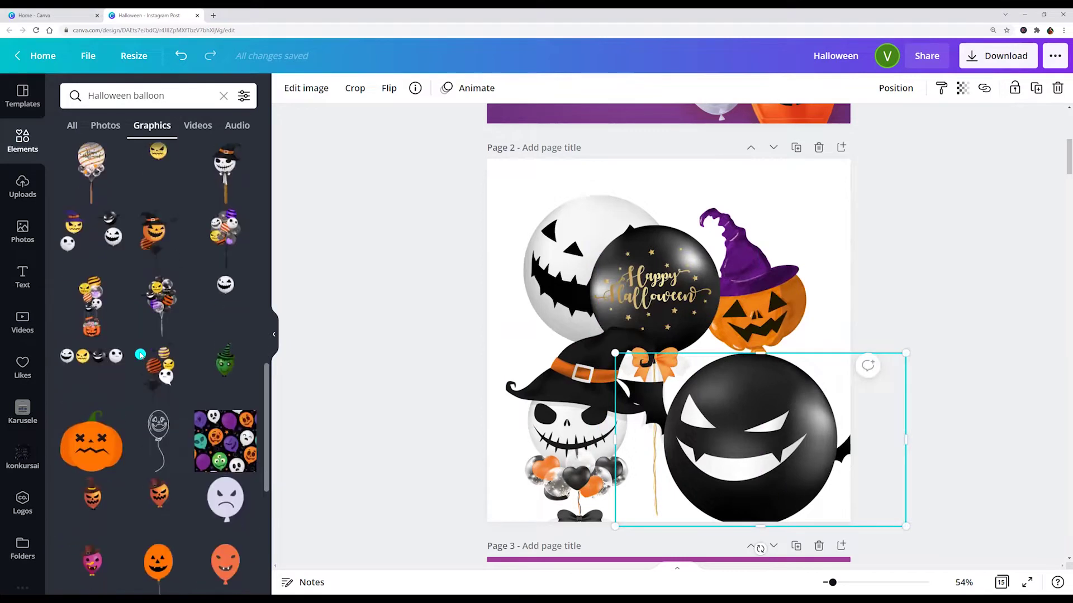
scroll(137, 358, "down", 7)
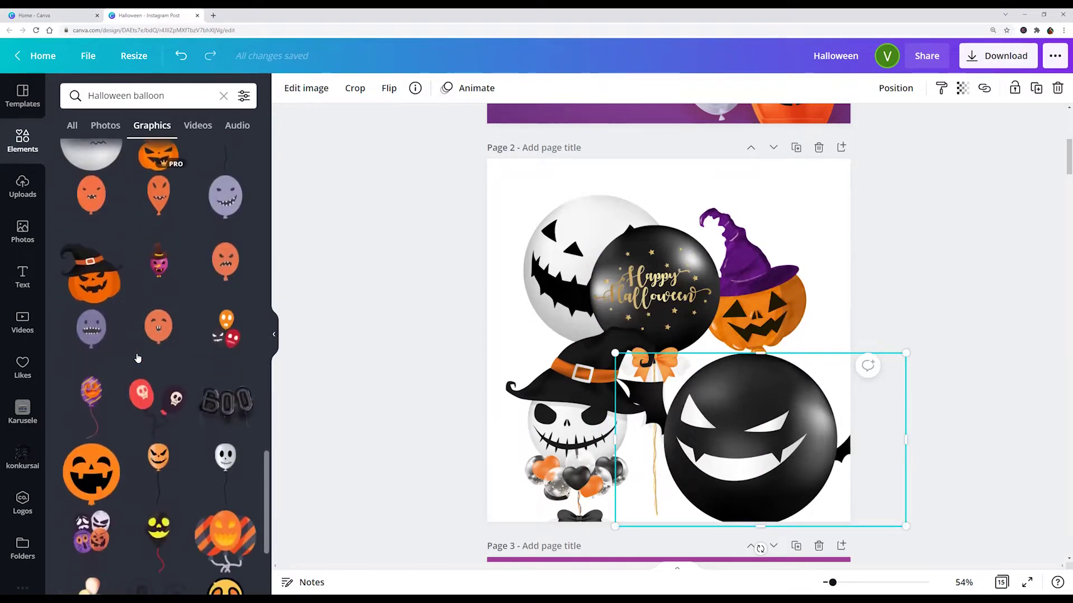
scroll(137, 358, "down", 4)
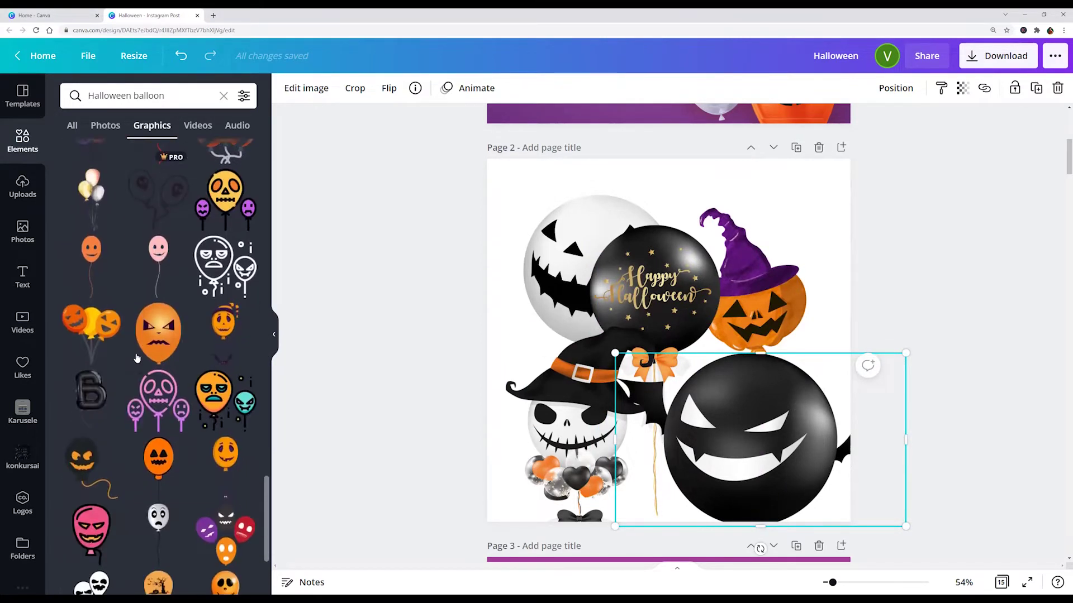
scroll(137, 356, "down", 3)
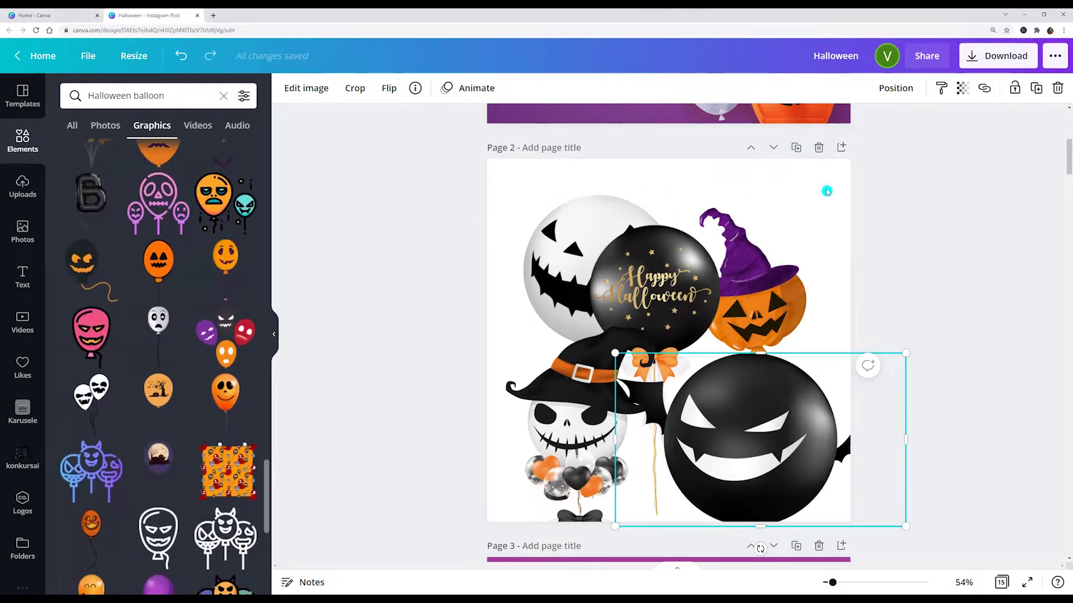
Delete the balloon test page and copy the 'Spider web' title from page 4.
left_click(818, 148)
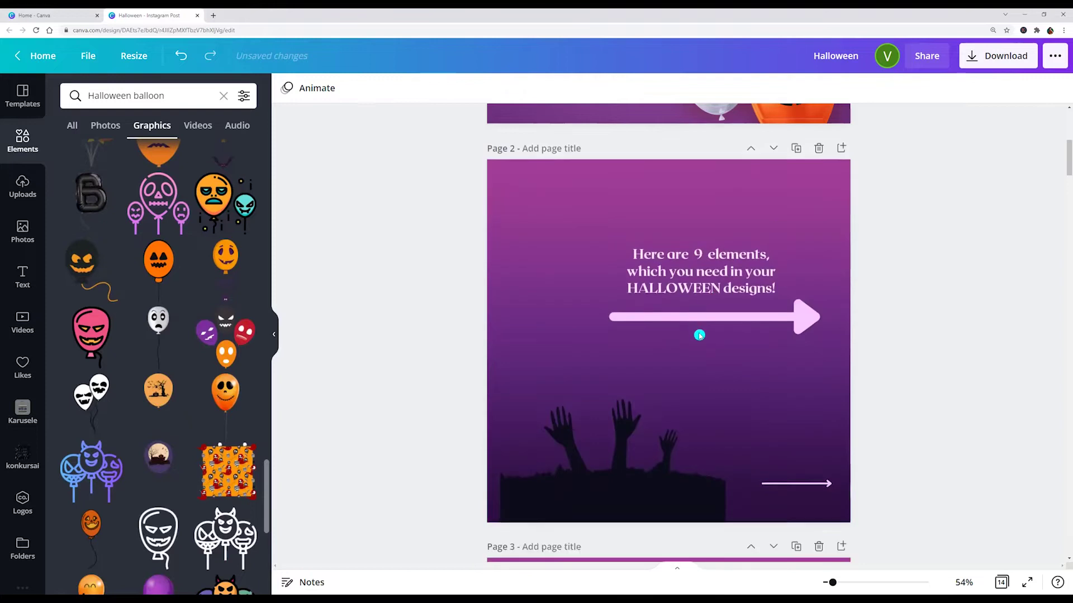
scroll(802, 364, "up", 5)
scroll(557, 402, "down", 10)
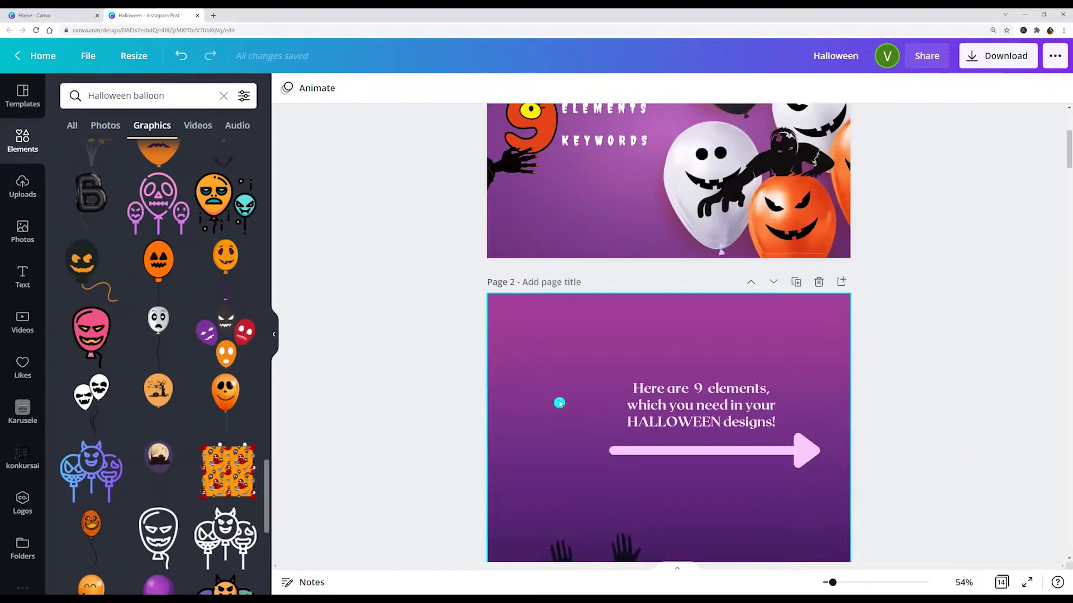
scroll(606, 360, "down", 6)
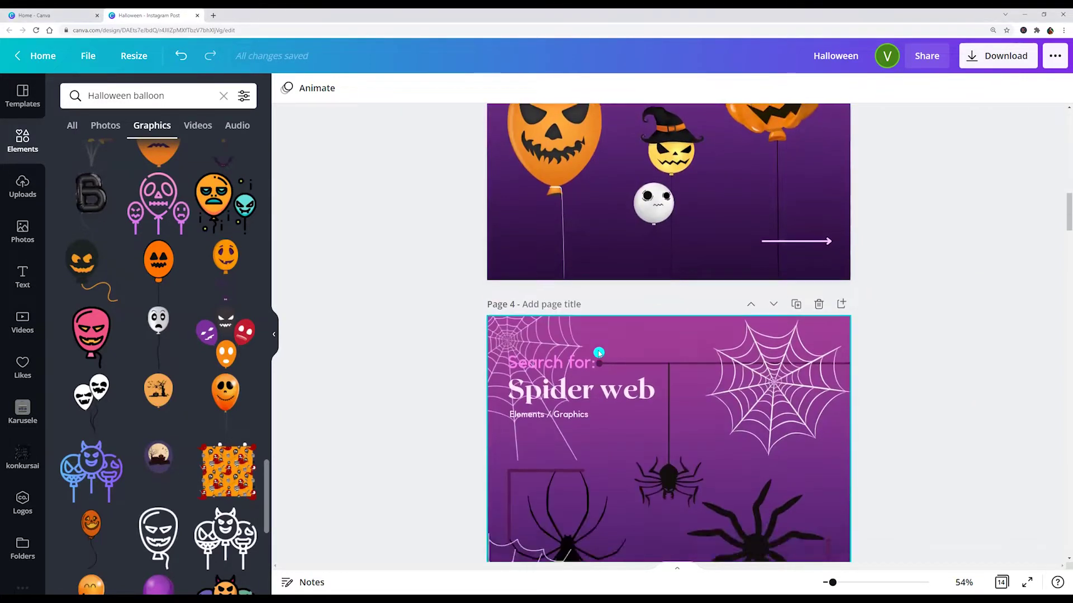
left_click(630, 283)
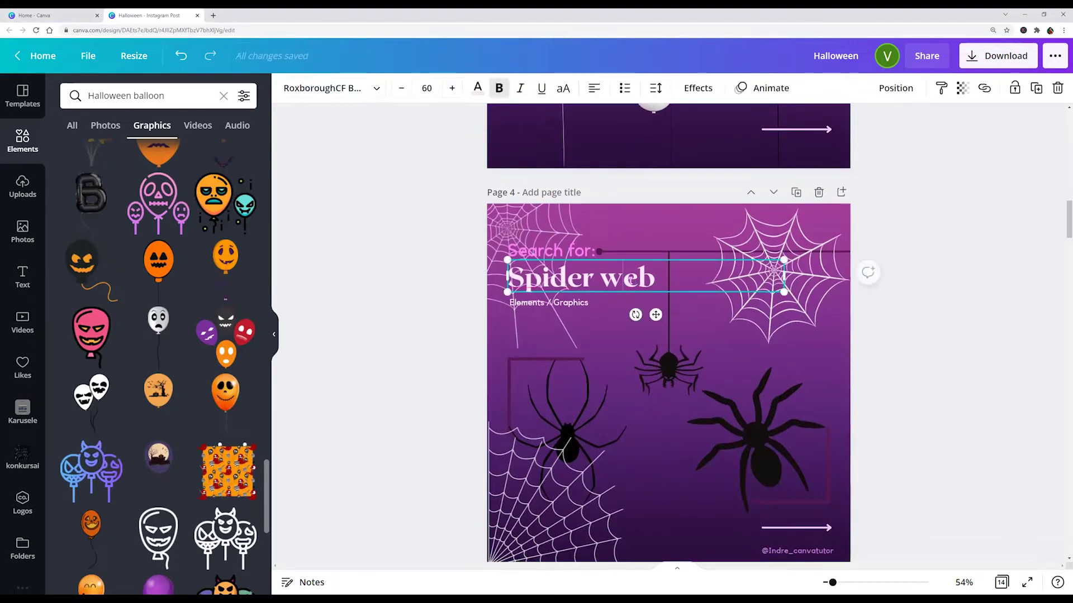
left_click(630, 281)
key("ctrl+c")
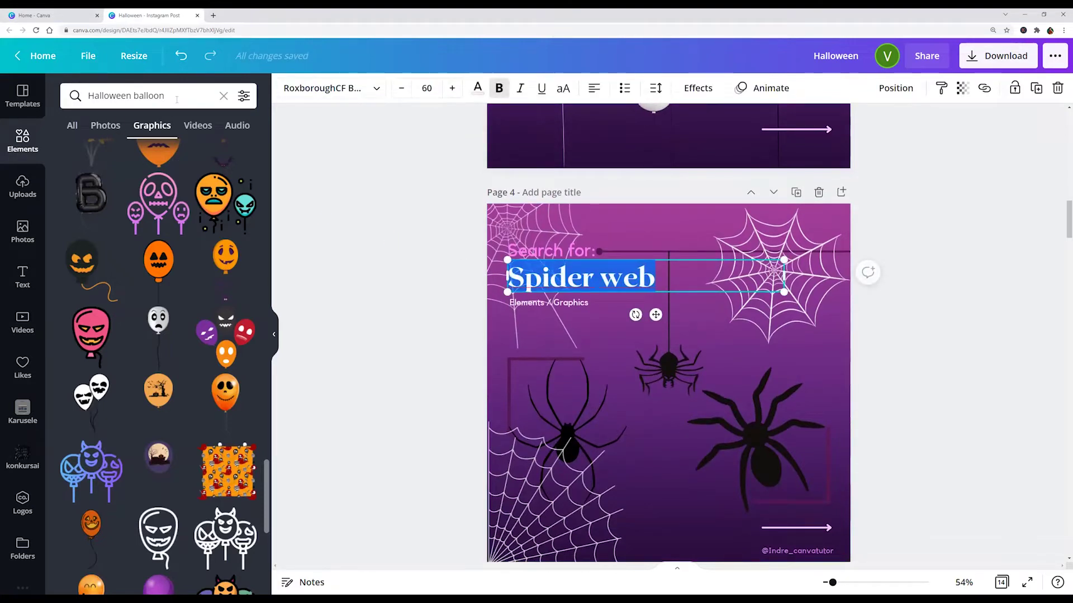
Search Elements for 'Spider web' and add a blank page after the Spider web page.
left_click(176, 100)
key("ctrl+v")
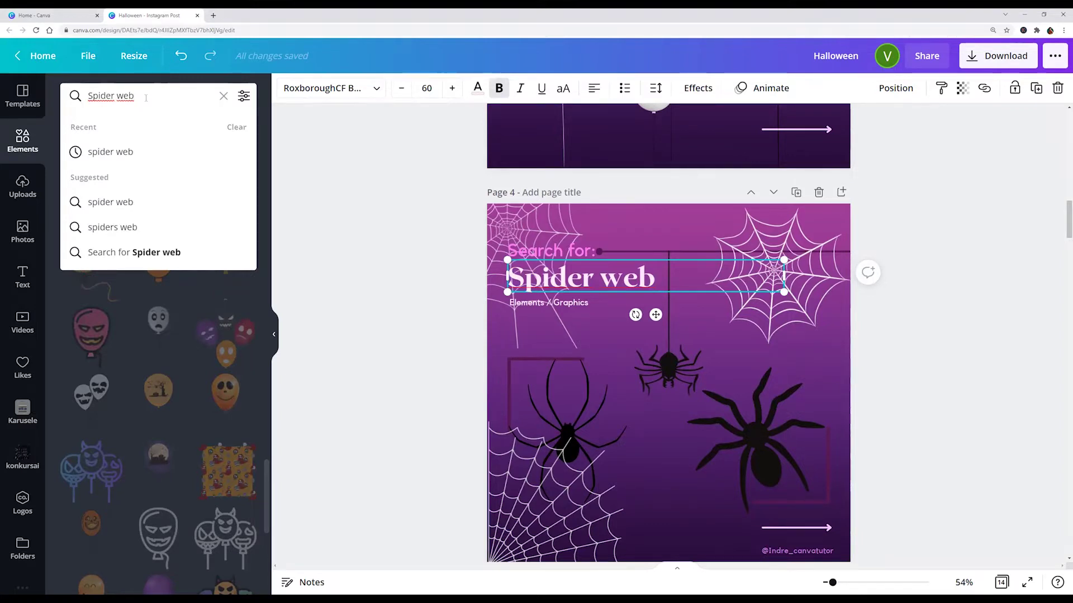
key("Return")
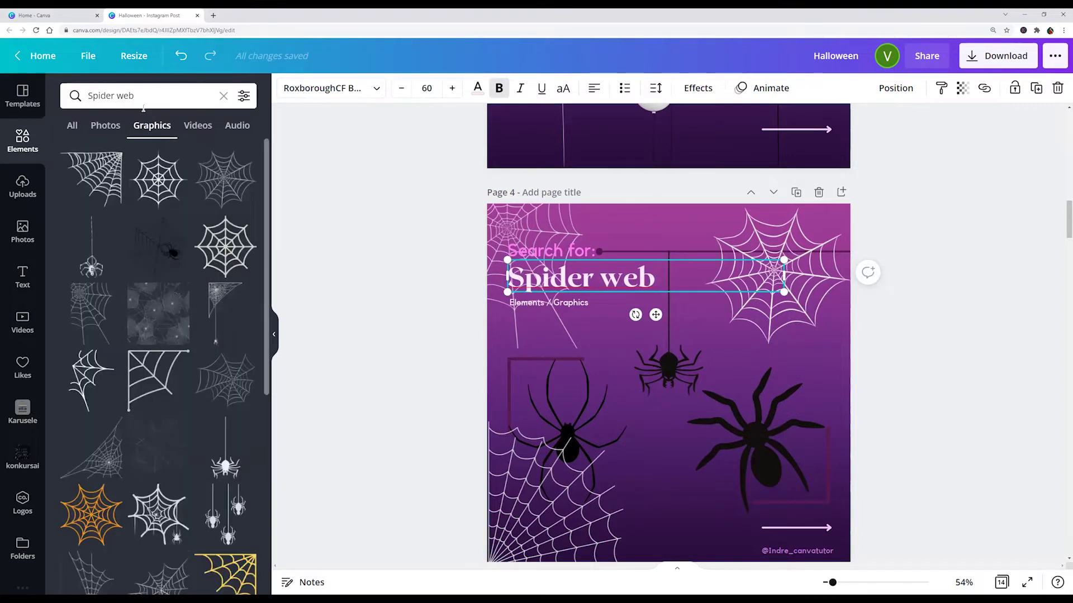
scroll(409, 251, "down", 1)
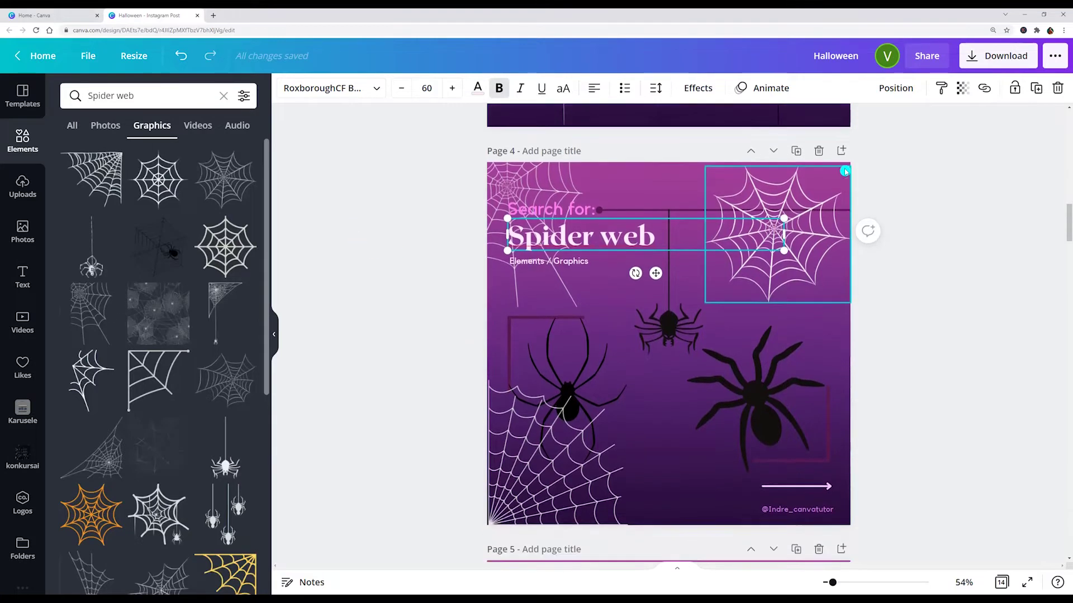
key("ctrl+Return")
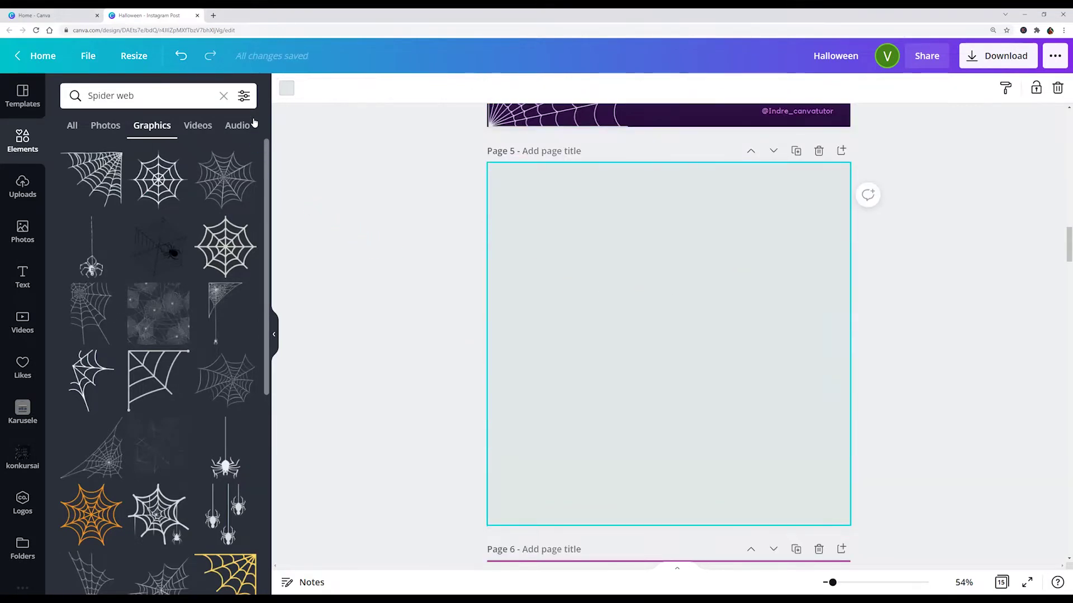
Limit results to free graphics and add a round web top right and a corner web top left.
left_click(244, 96)
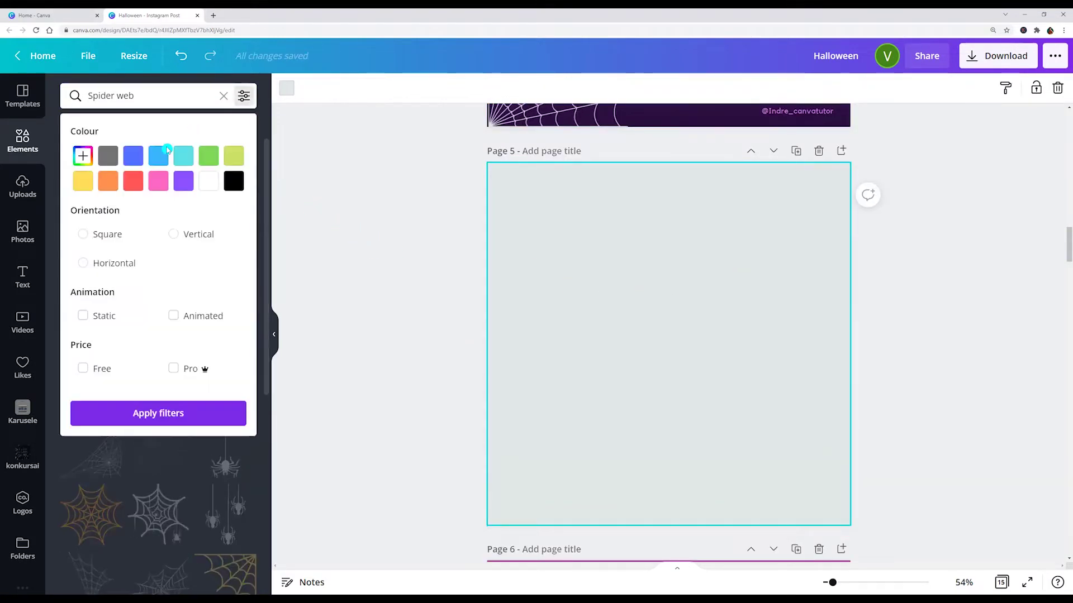
left_click(88, 366)
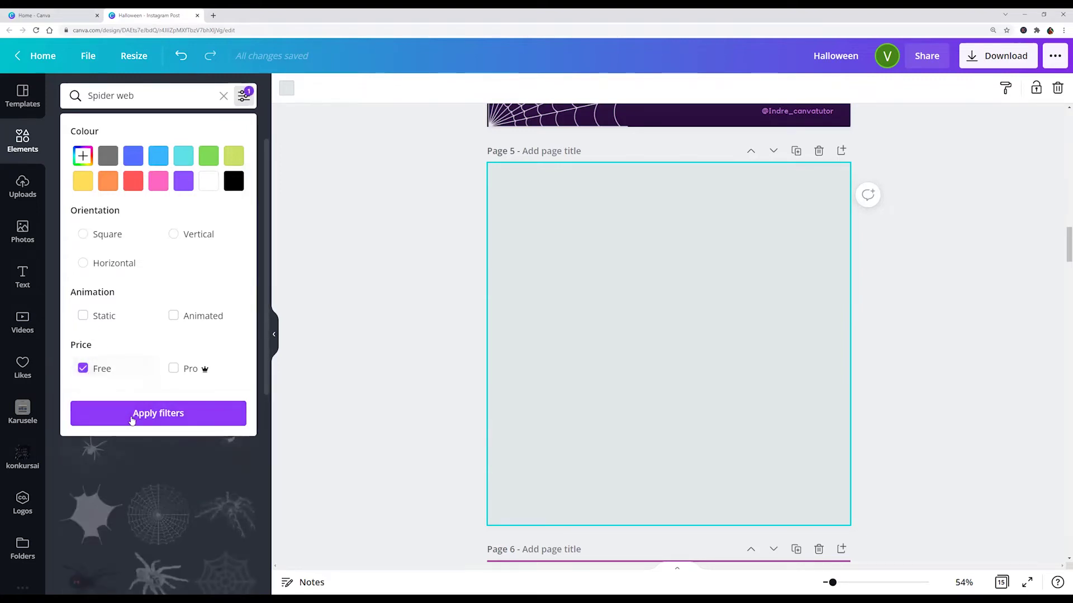
left_click(132, 415)
left_click(171, 171)
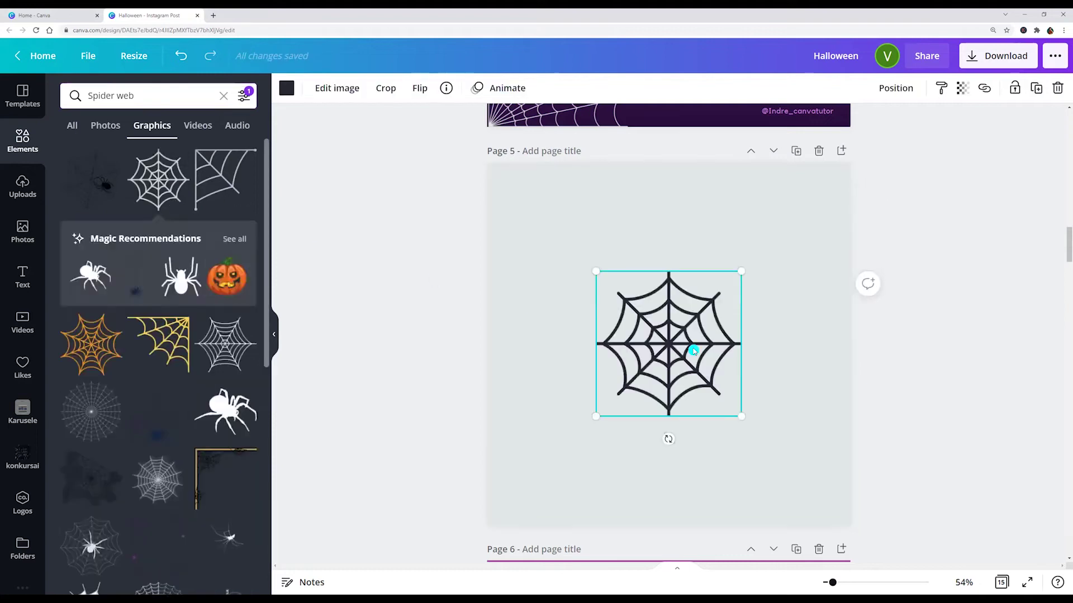
left_click_drag(764, 253, 782, 204)
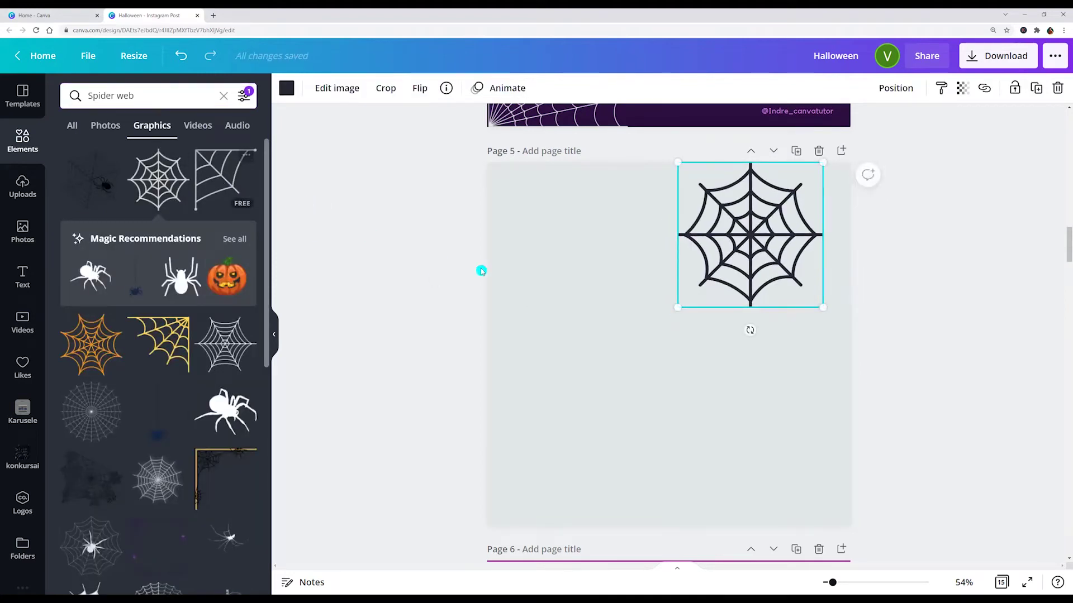
left_click(212, 172)
left_click_drag(649, 342, 538, 226)
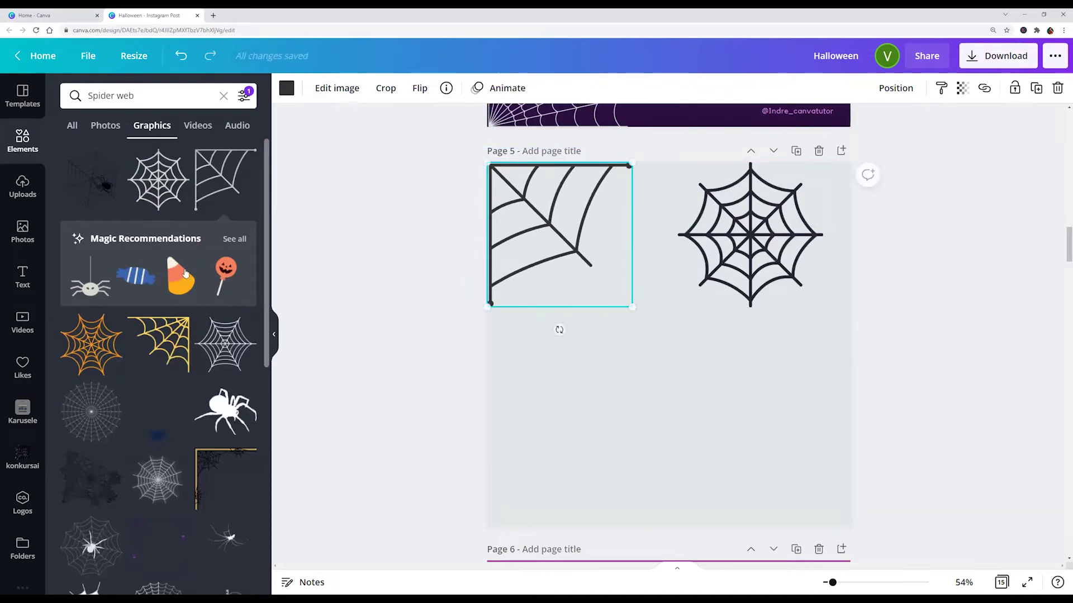
Add a hanging spider at the lower left and show more graphics like it.
left_click(234, 239)
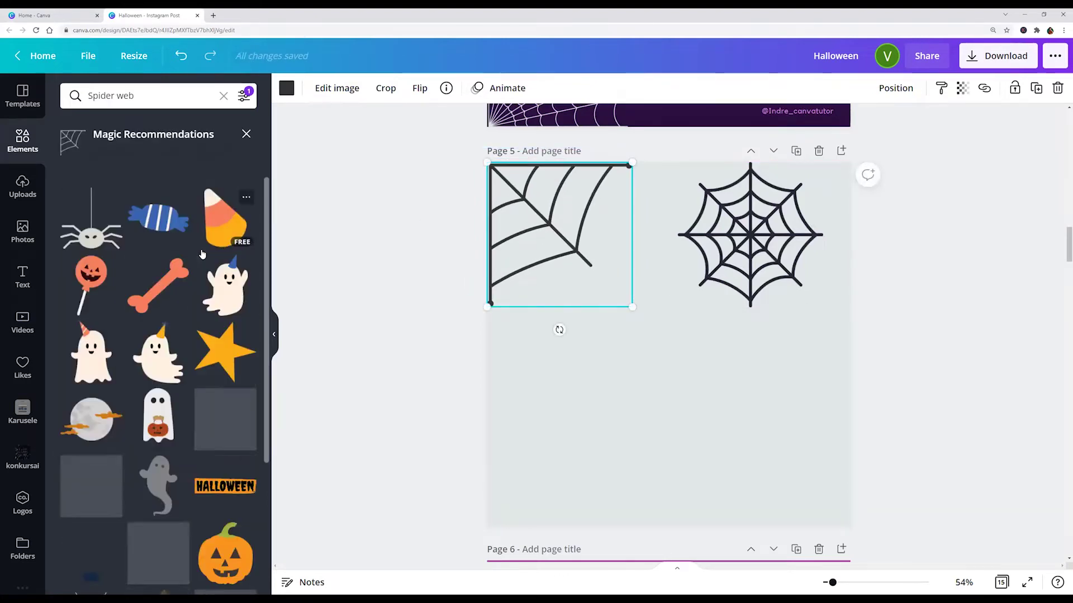
left_click(91, 229)
left_click_drag(643, 412, 578, 458)
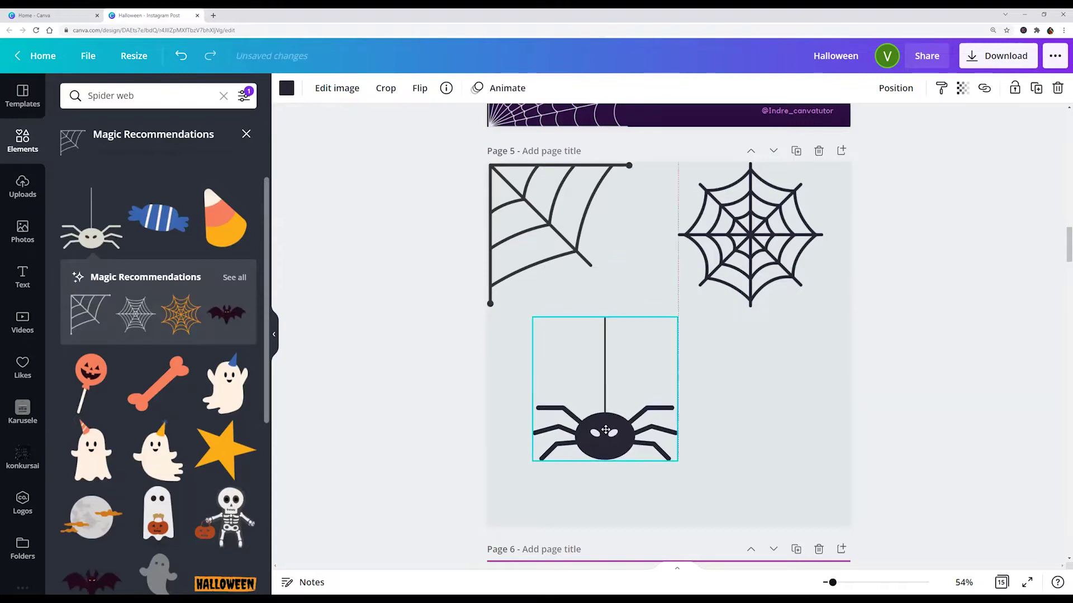
left_click(234, 277)
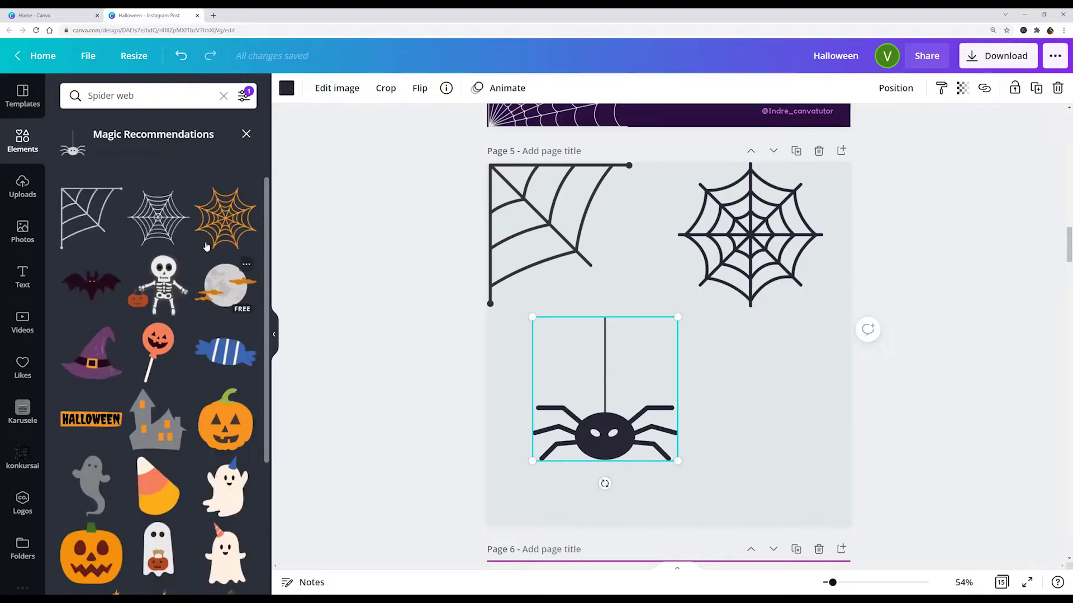
Remove the free-only filter and add the three hanging spiders at the top of the page.
left_click(244, 95)
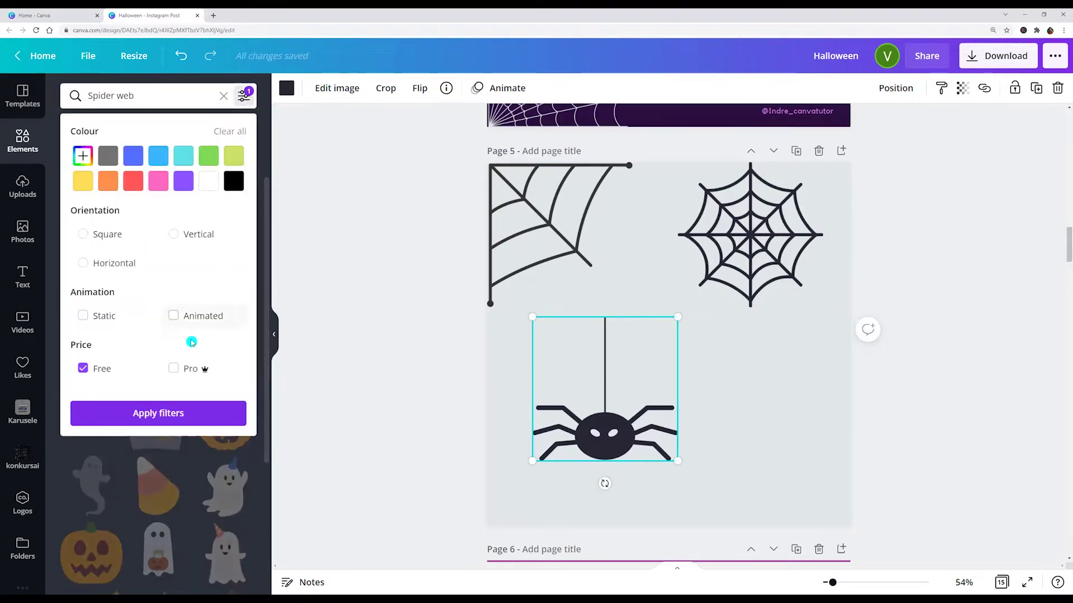
left_click(151, 370)
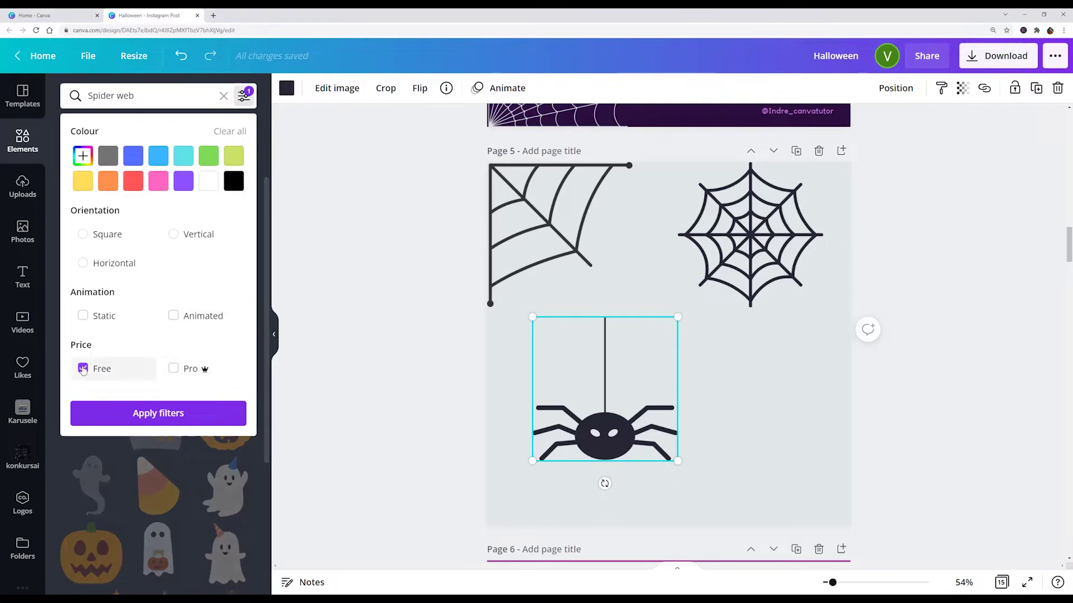
left_click(162, 413)
scroll(154, 323, "down", 3)
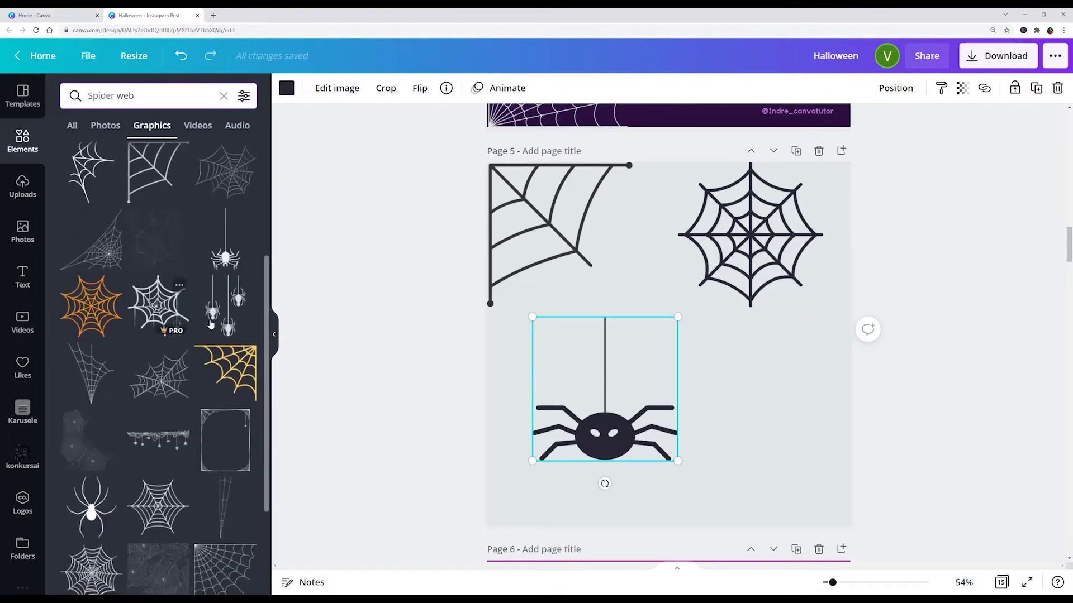
left_click(225, 305)
left_click_drag(631, 267, 600, 156)
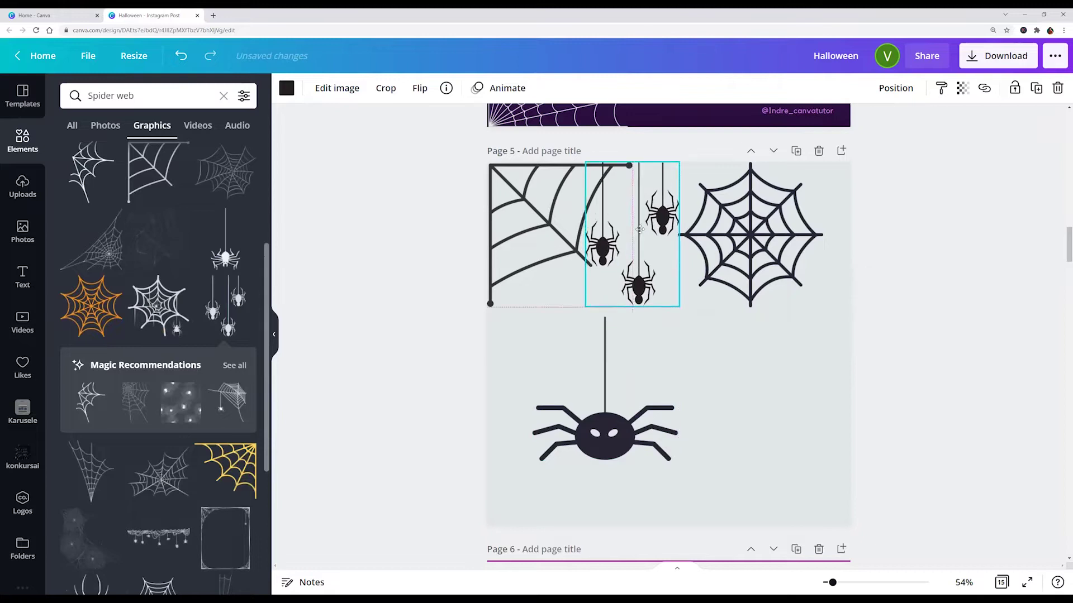
Delete the round spider web, the corner web and the big hanging spider.
left_click(749, 246)
key("Delete")
left_click(484, 244)
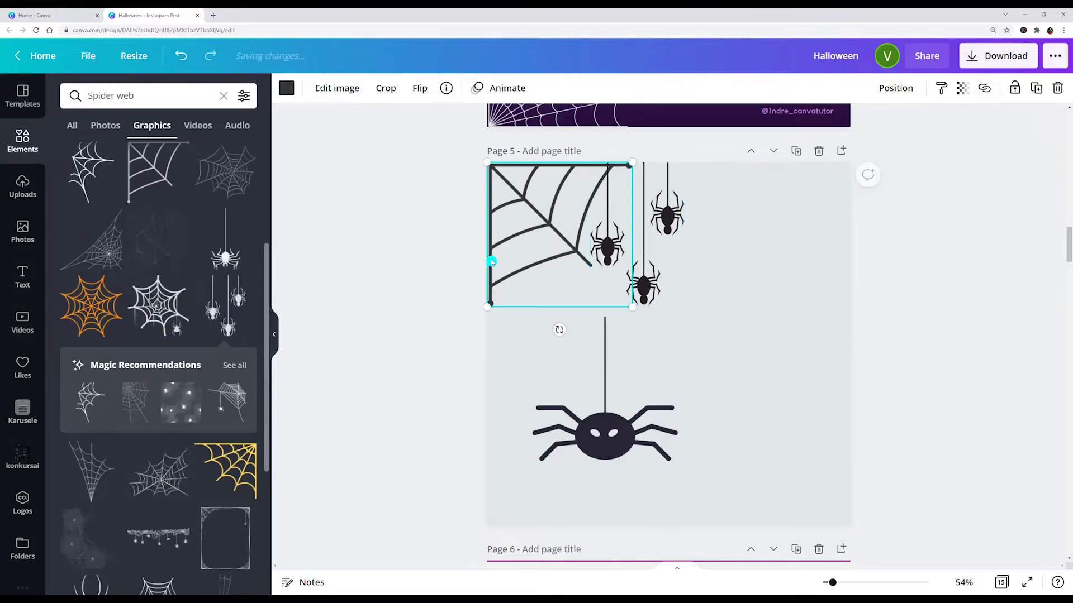
key("Delete")
left_click(581, 431)
key("Delete")
Add a black spider graphic at the lower right of the page.
scroll(173, 382, "down", 1)
scroll(173, 382, "down", 6)
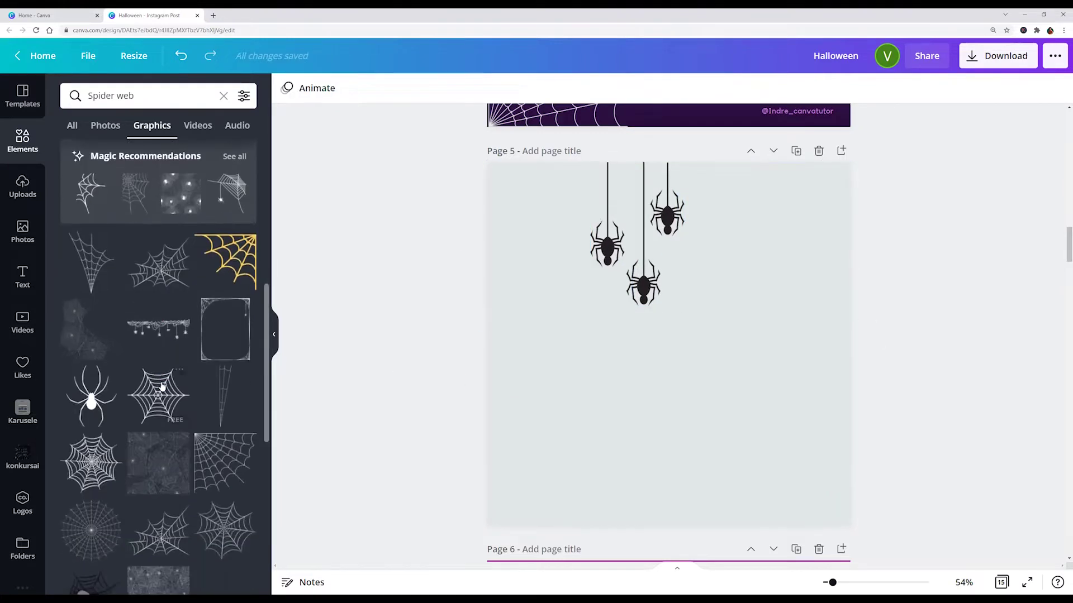
left_click(91, 237)
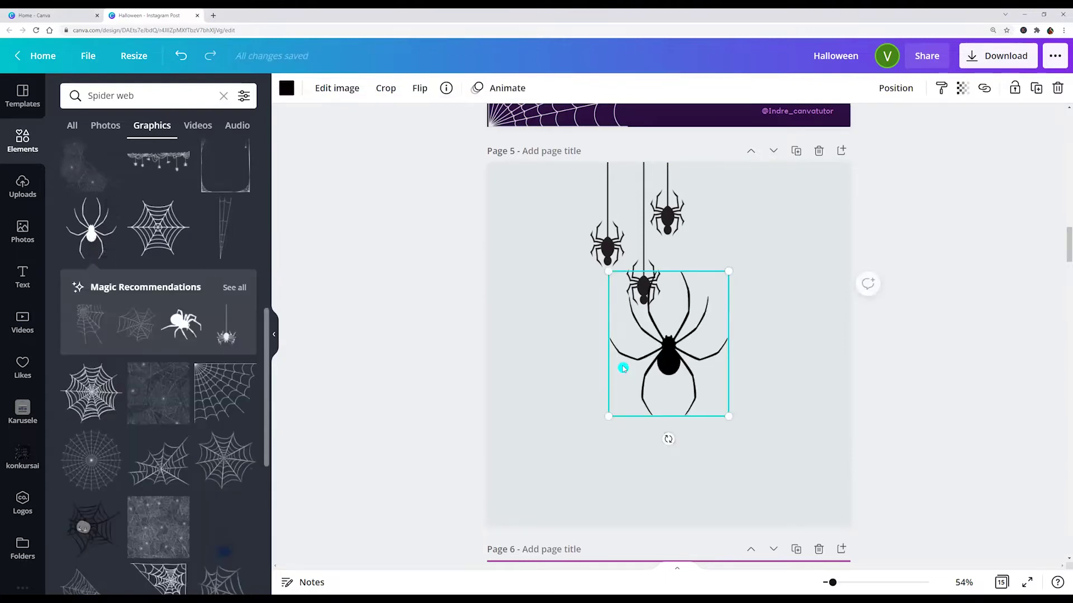
left_click_drag(696, 372, 806, 407)
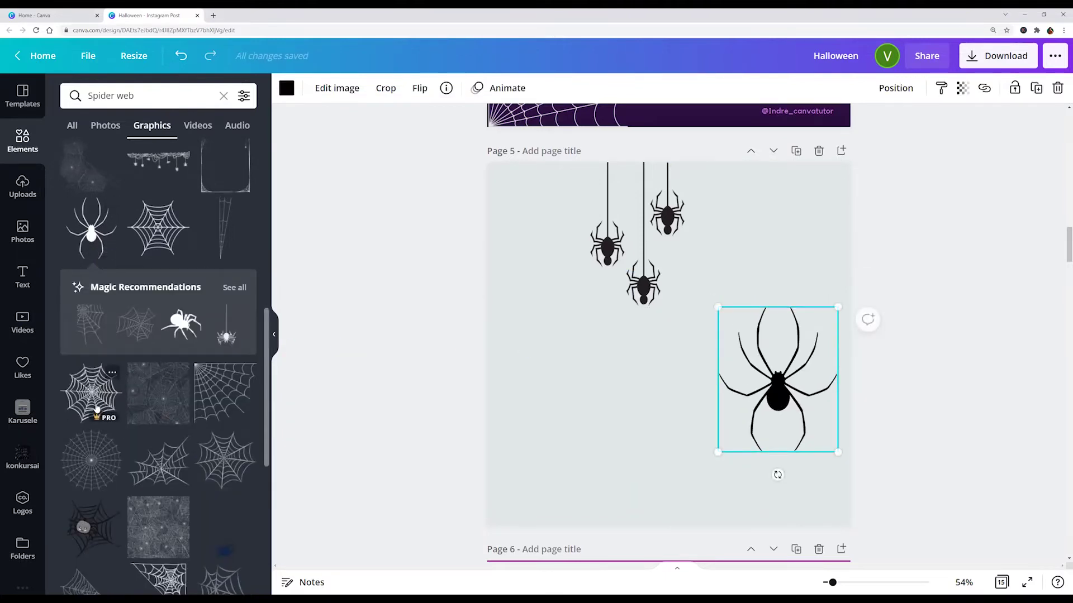
Place a light grey spider web at the lower left with a cute googly-eyed spider on it.
left_click_drag(94, 394, 579, 420)
left_click(286, 88)
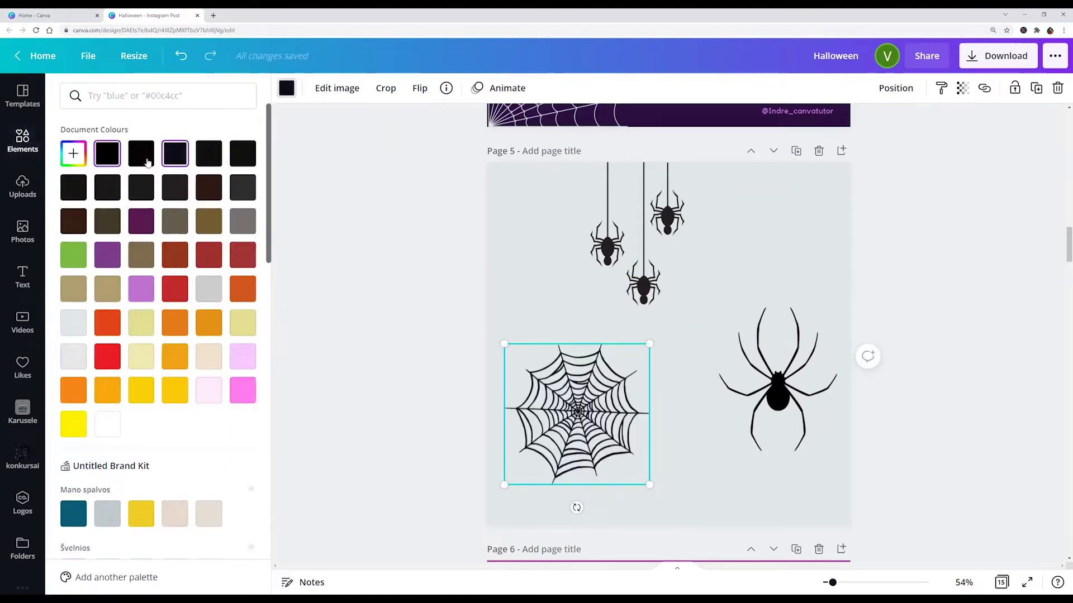
left_click(210, 288)
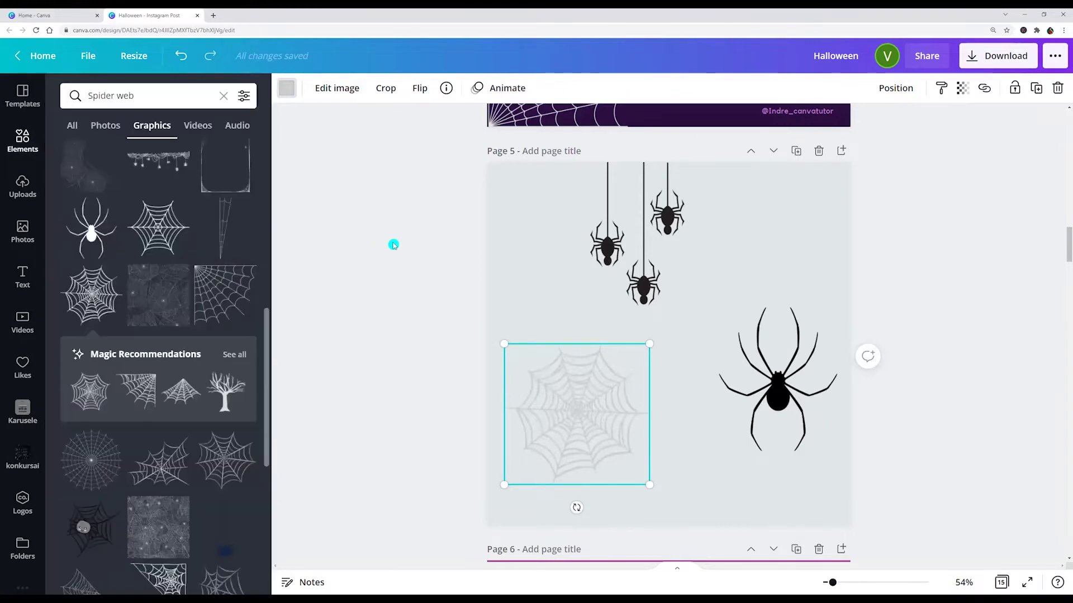
scroll(196, 324, "down", 8)
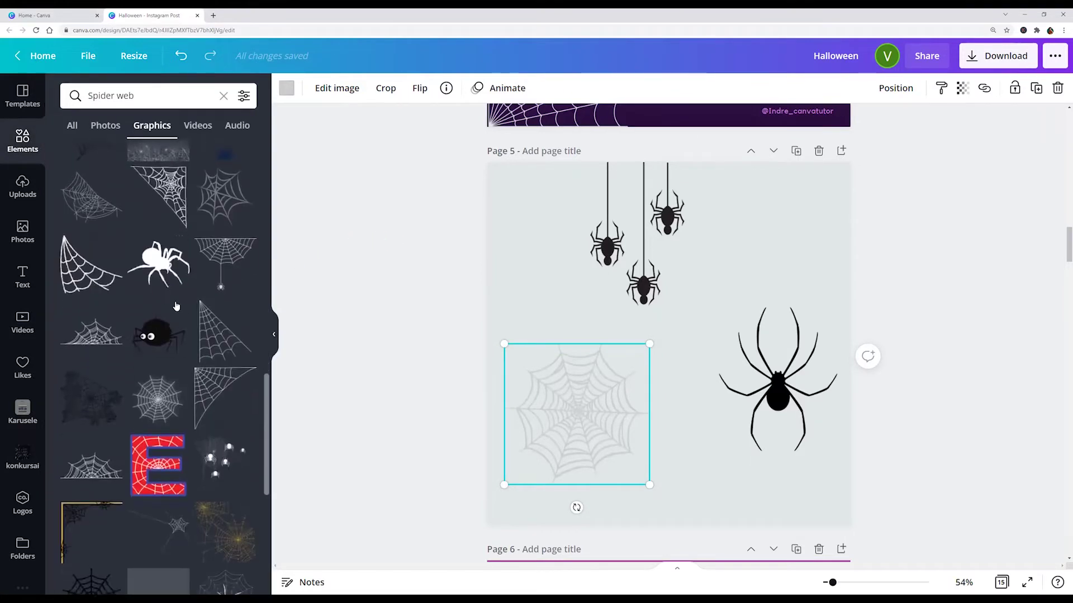
left_click(156, 332)
left_click_drag(642, 360, 598, 394)
scroll(145, 311, "down", 7)
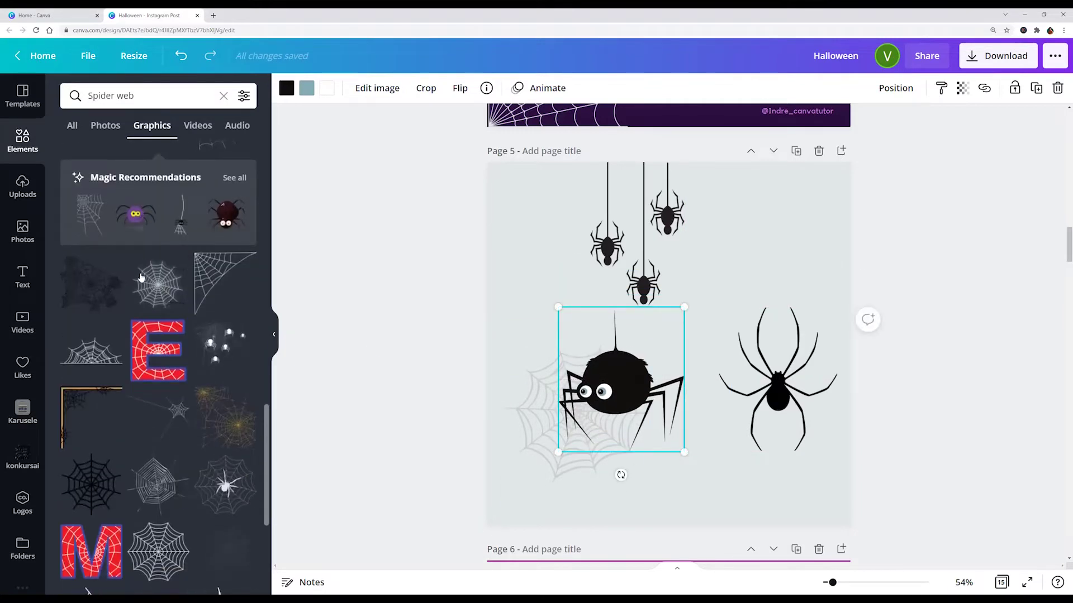
left_click(143, 311)
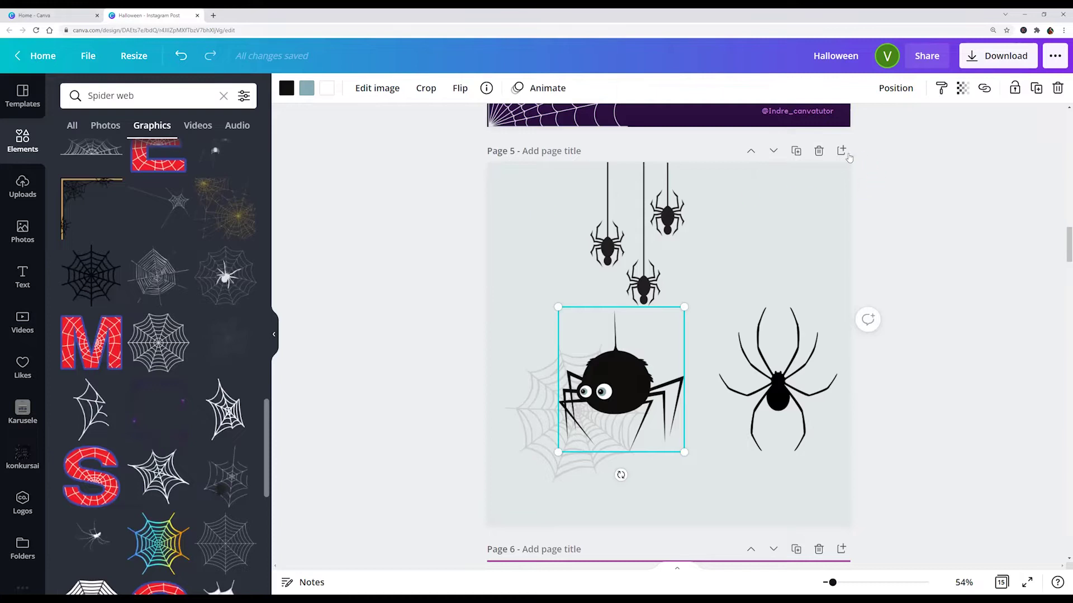
Delete the spider page and copy the 'Crayon Halloween' heading.
left_click(818, 151)
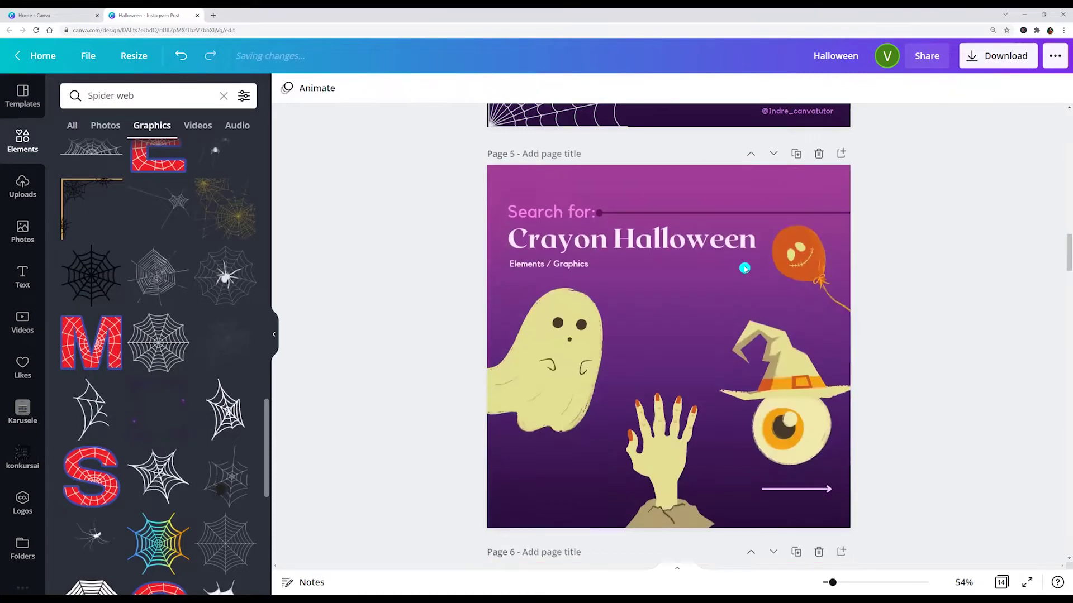
left_click(581, 248)
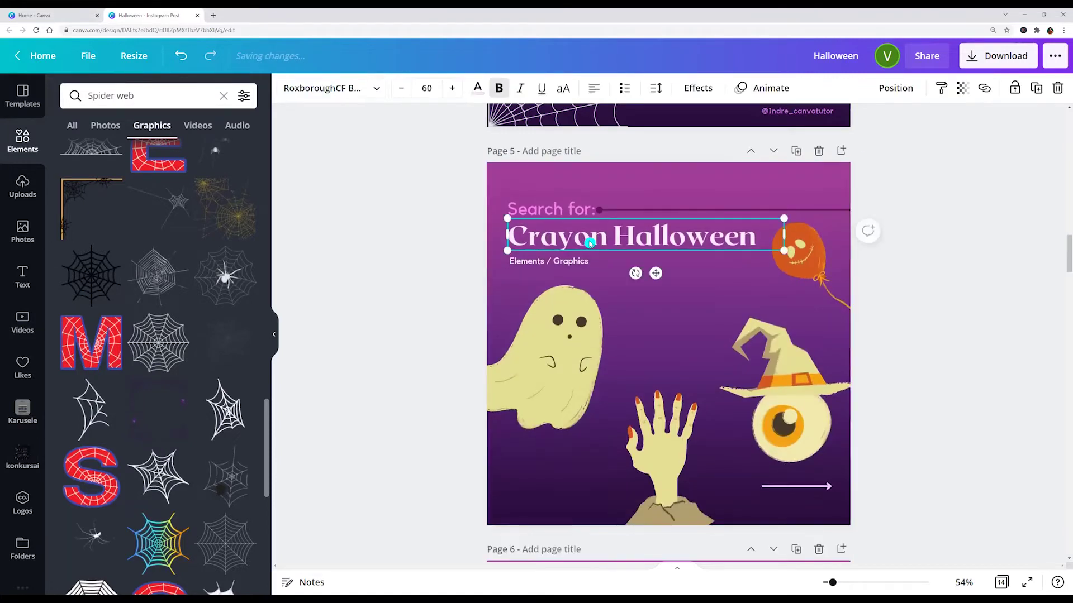
left_click(682, 247)
key("ctrl+c")
left_click(428, 250)
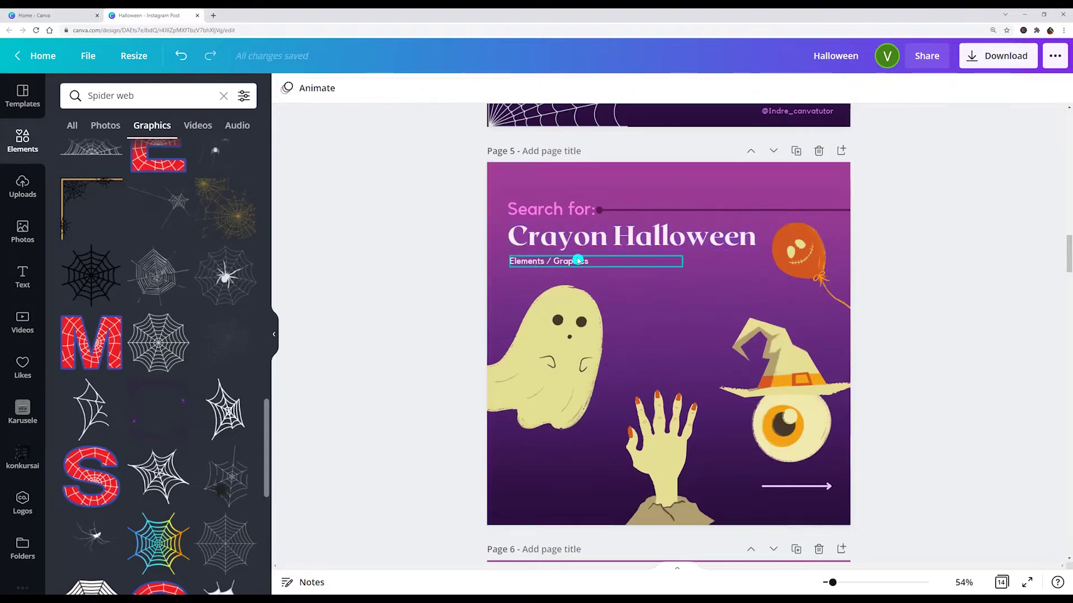
Search Elements for 'Crayon Halloween' and add a blank page after that page.
triple_click(154, 101)
key("ctrl+v")
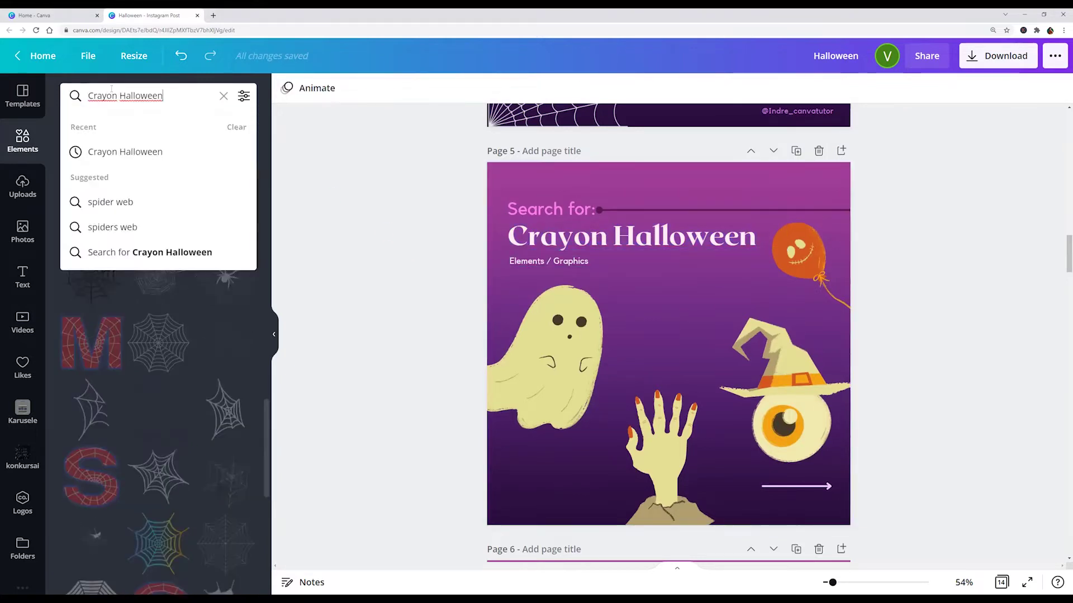
key("Return")
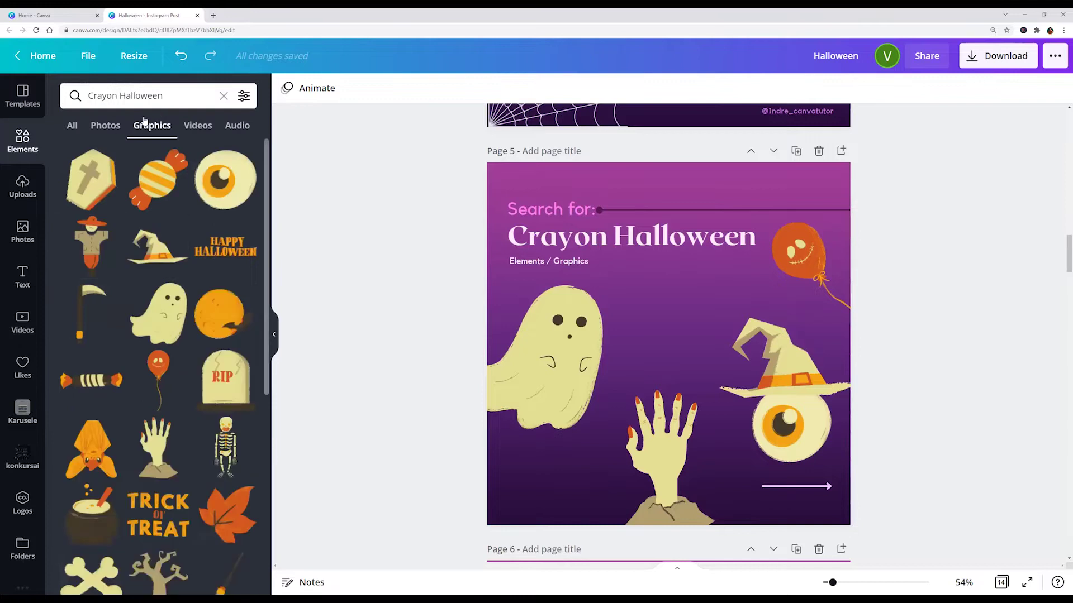
left_click(841, 152)
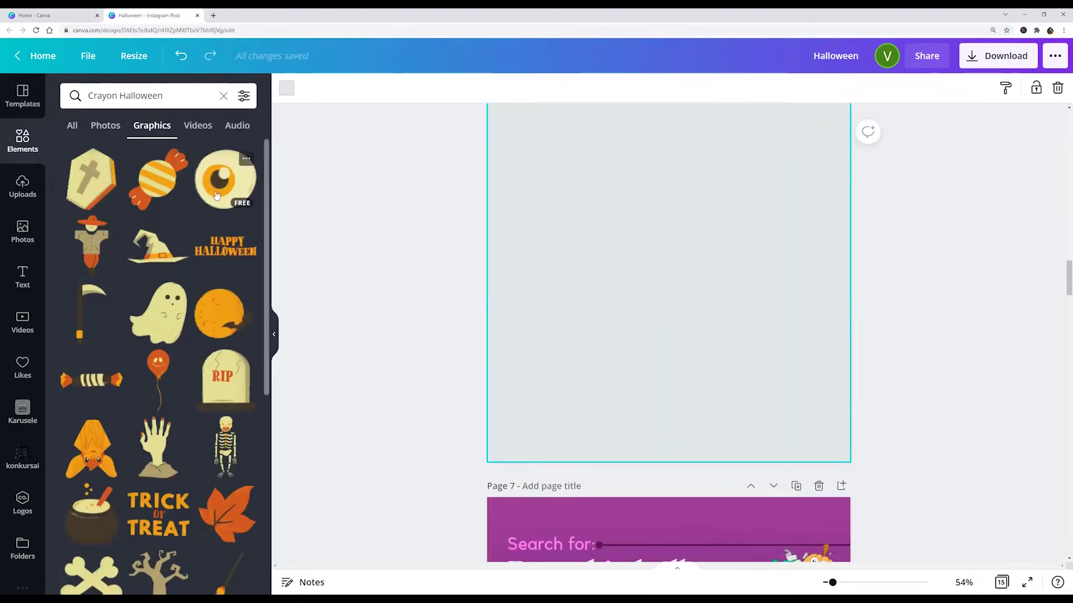
Add crayon ghosts at the upper left and upper right, a skull lower left and a black cat lower right.
left_click(180, 302)
left_click_drag(668, 279, 581, 196)
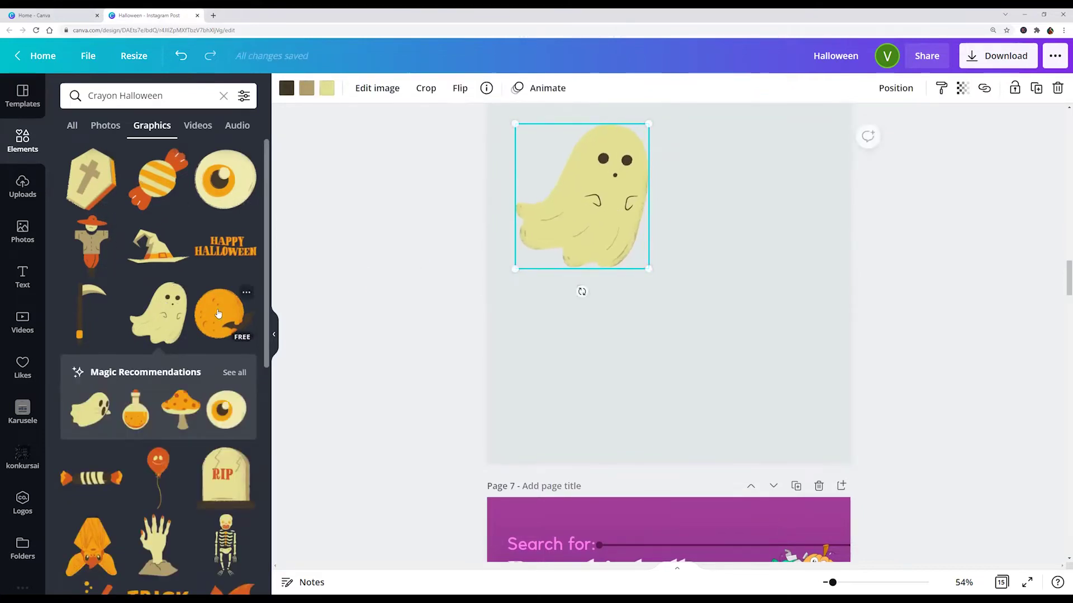
left_click(235, 372)
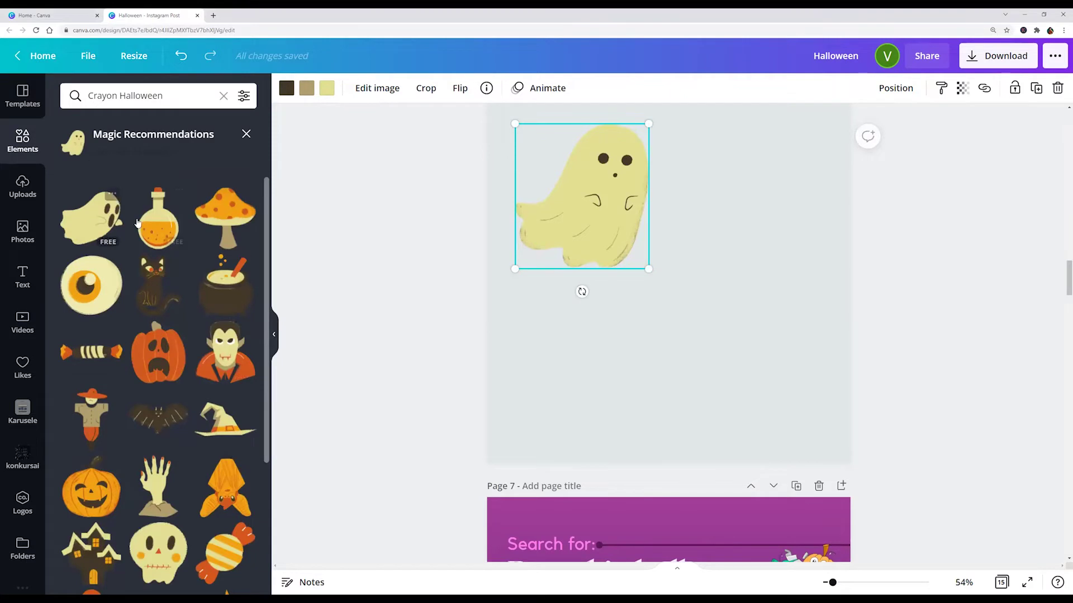
left_click(103, 222)
left_click_drag(730, 278, 822, 215)
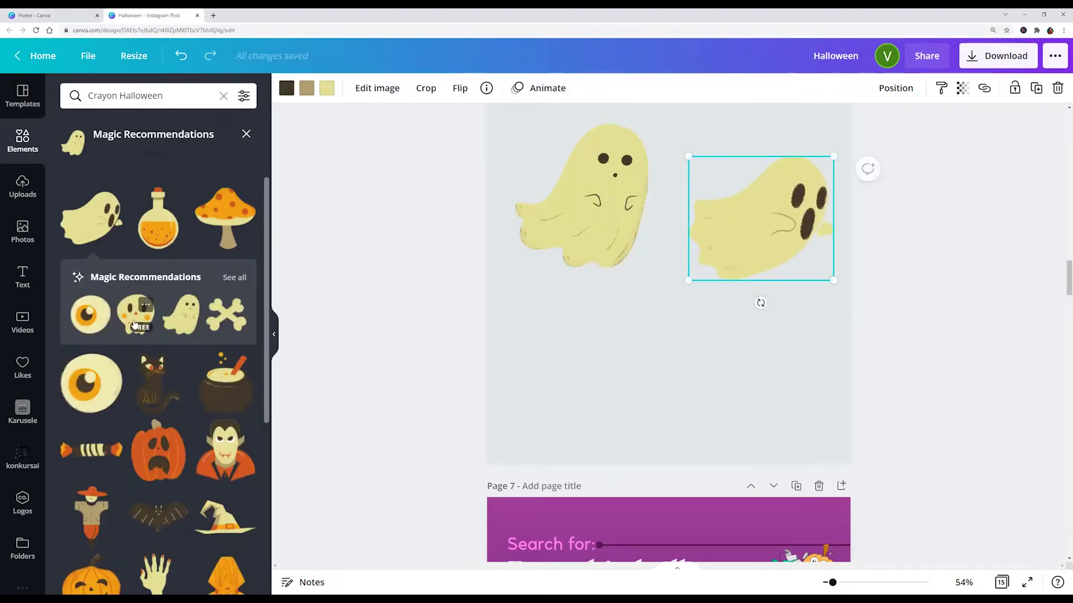
left_click_drag(136, 322, 588, 386)
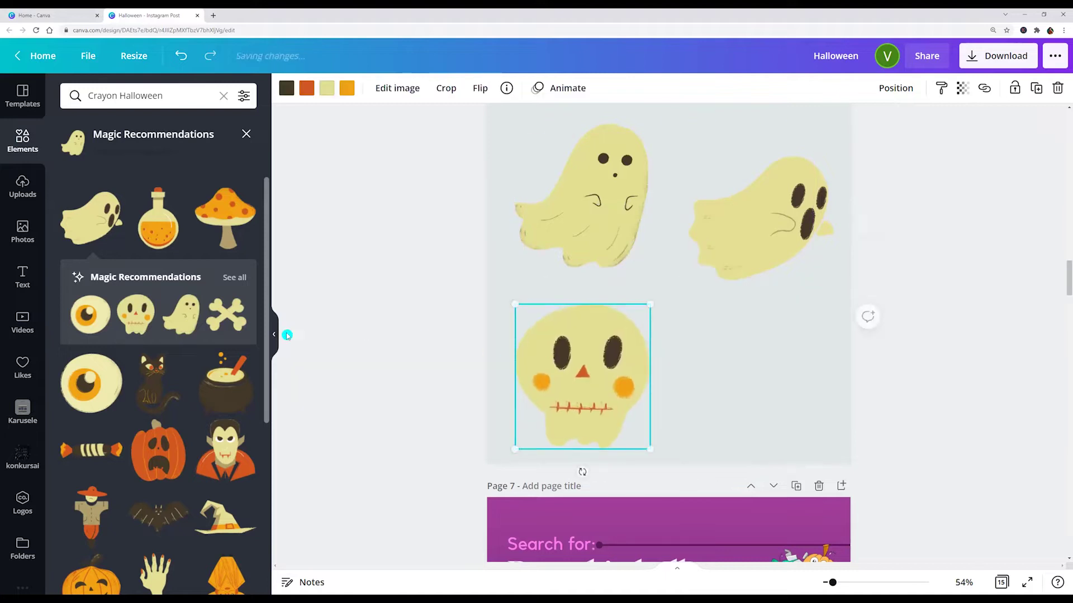
left_click(157, 375)
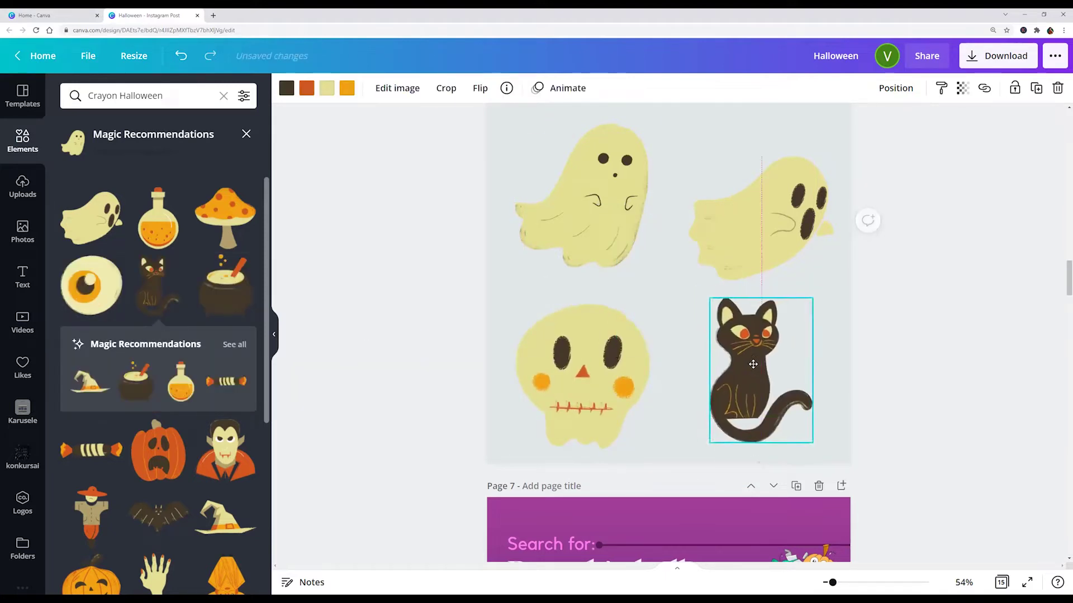
left_click(560, 330)
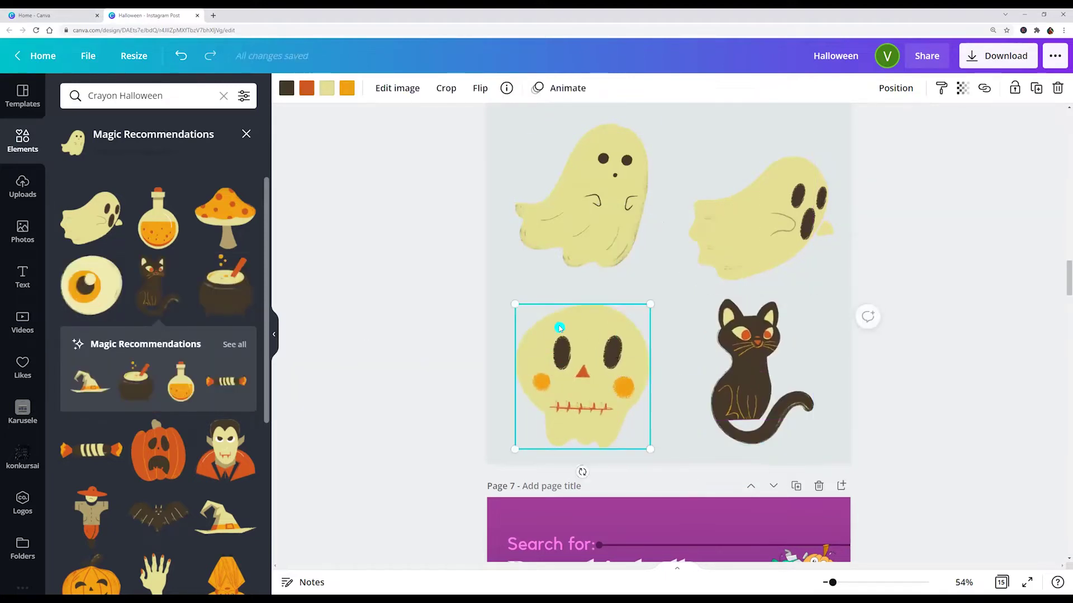
Recolour the skull light grey and the top-left ghost black with white eyes and details.
left_click(327, 89)
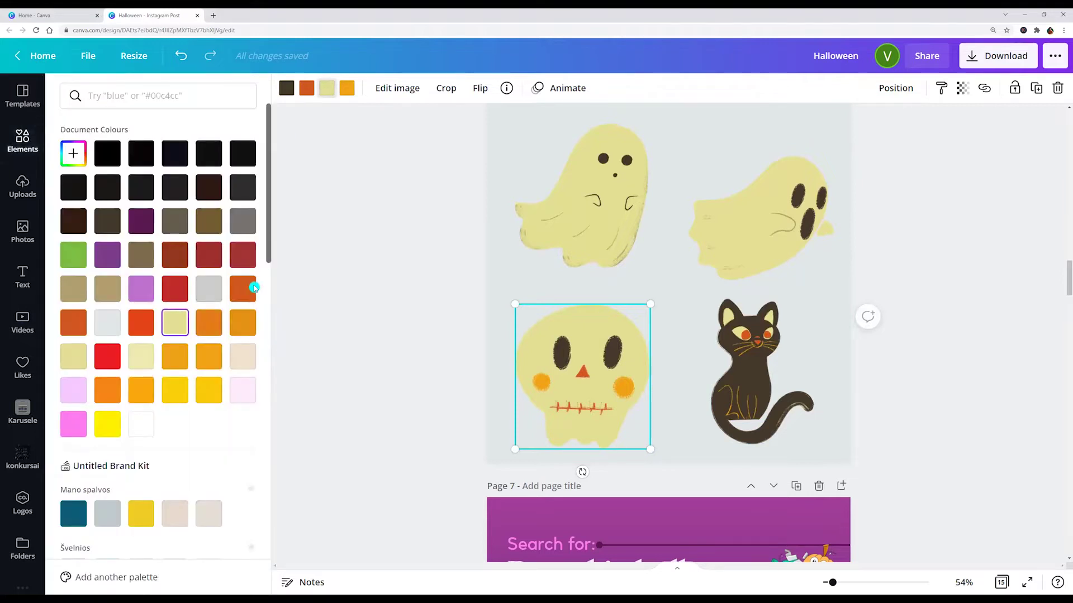
left_click(209, 291)
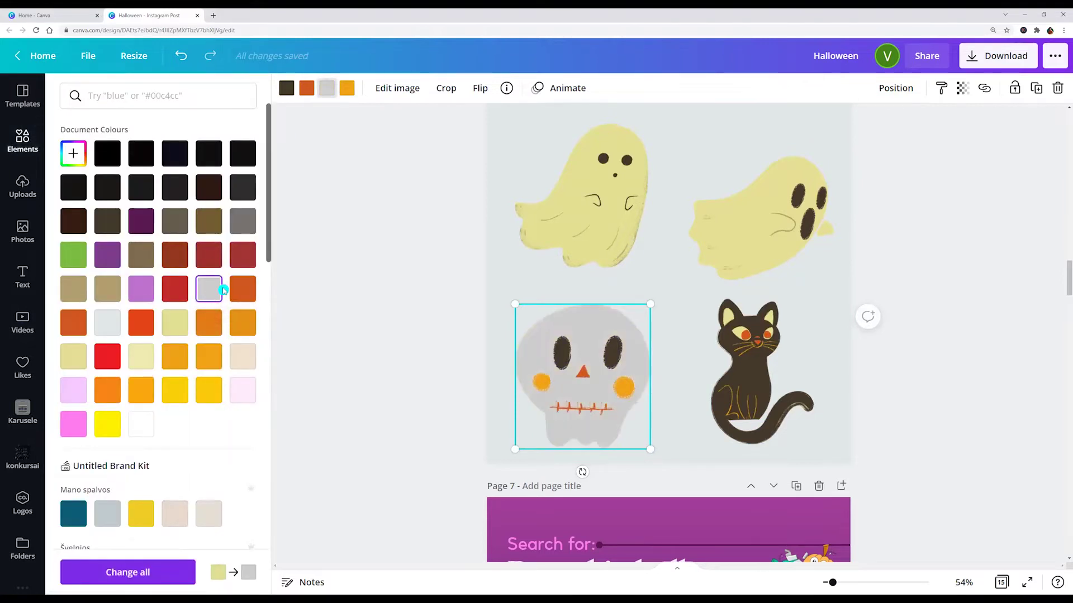
left_click(559, 220)
left_click(210, 221)
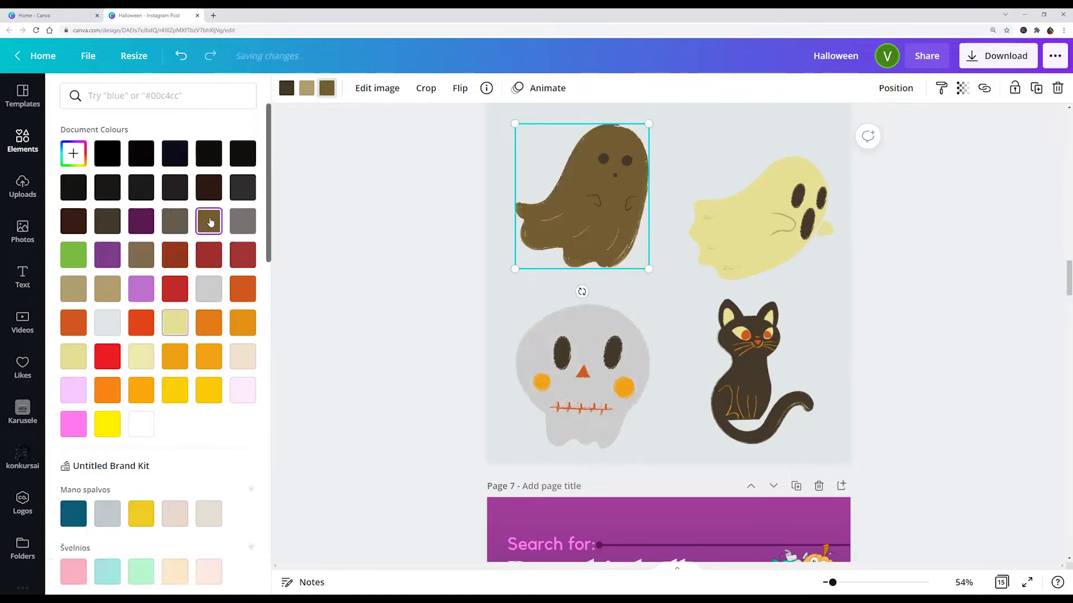
left_click(136, 227)
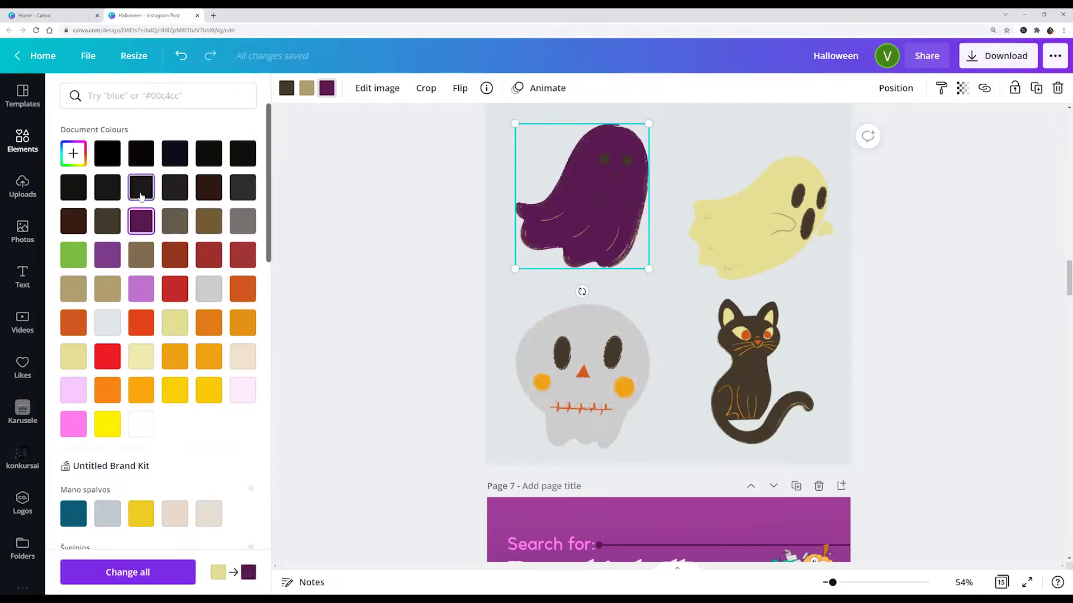
left_click(142, 192)
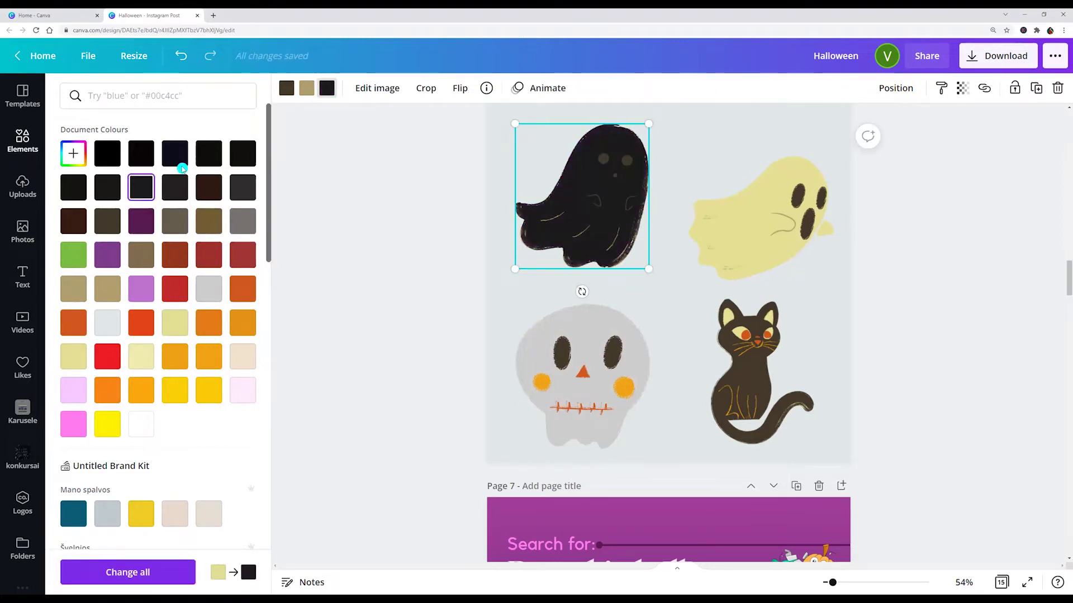
left_click(286, 90)
left_click(141, 424)
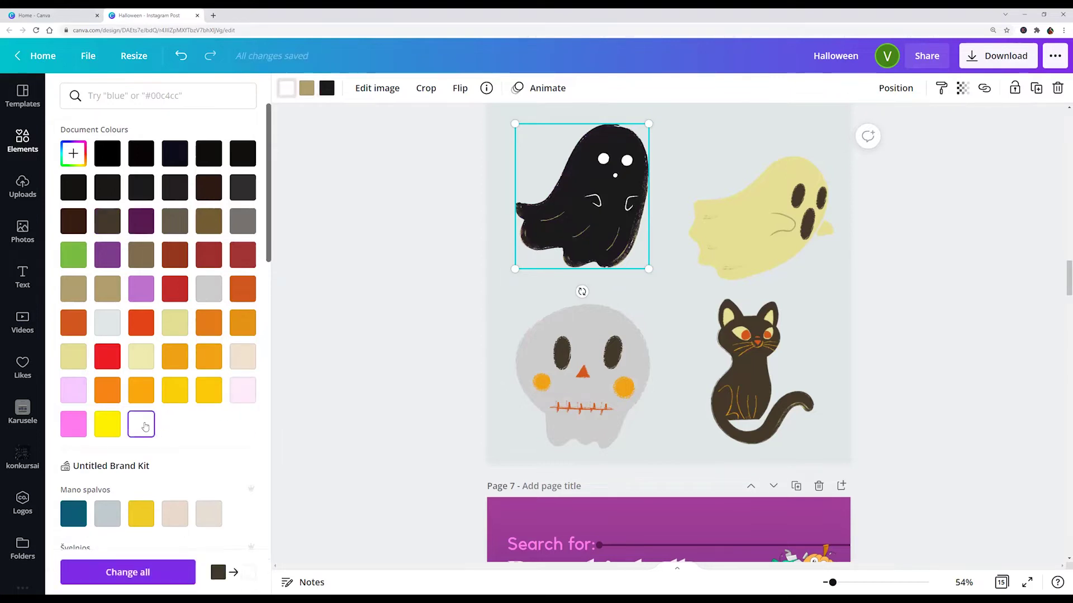
left_click(432, 279)
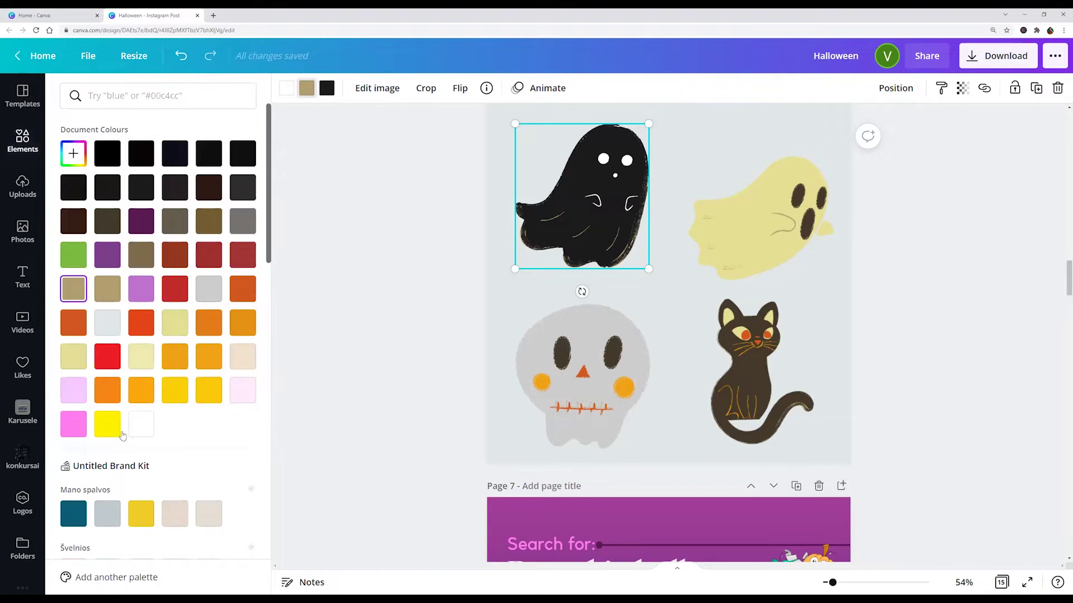
left_click(141, 424)
left_click(424, 306)
Place a crayon candle between the skull and cat, spacing the skull and cat apart.
left_click(434, 310)
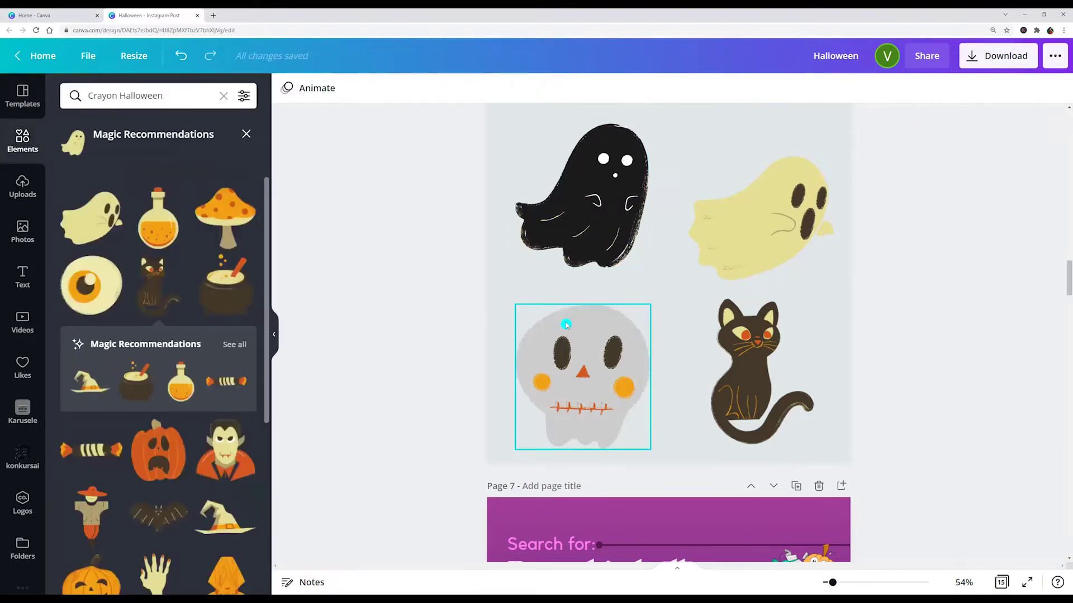
scroll(165, 354, "down", 5)
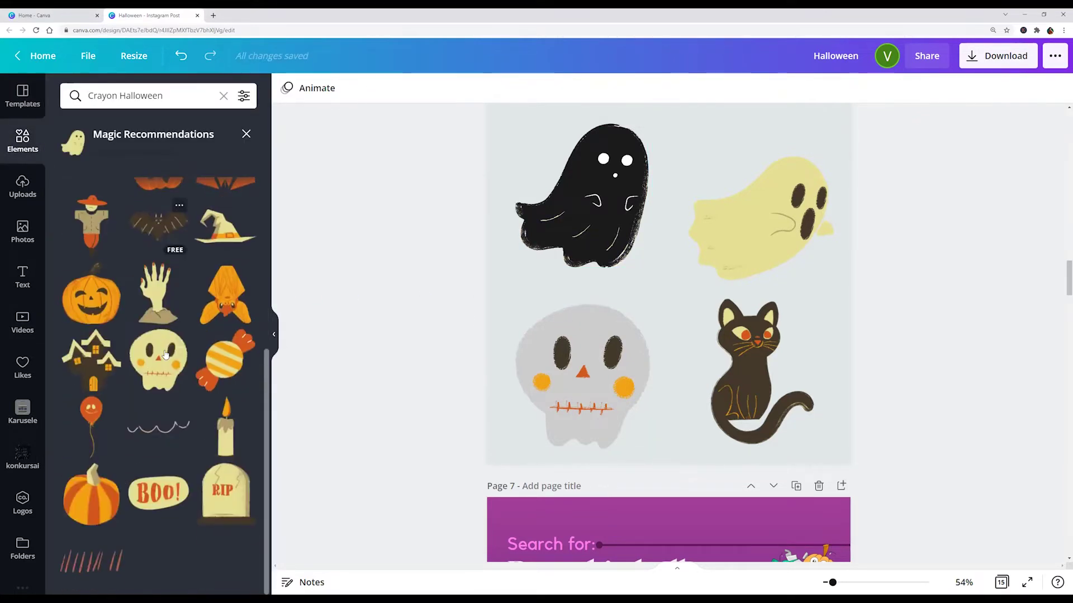
left_click(227, 431)
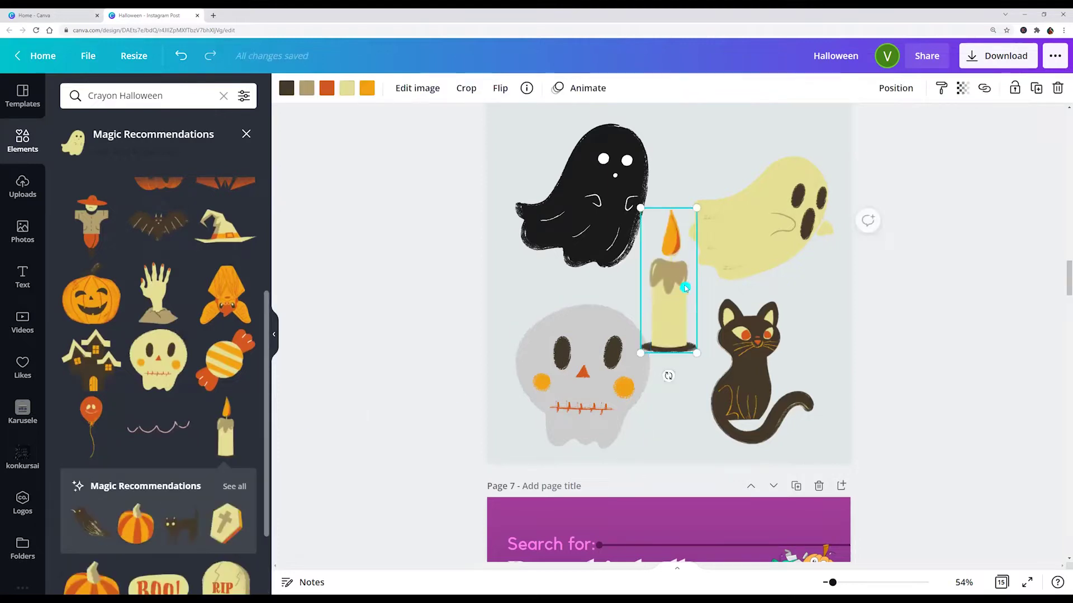
left_click_drag(683, 338, 693, 447)
left_click_drag(754, 385, 797, 391)
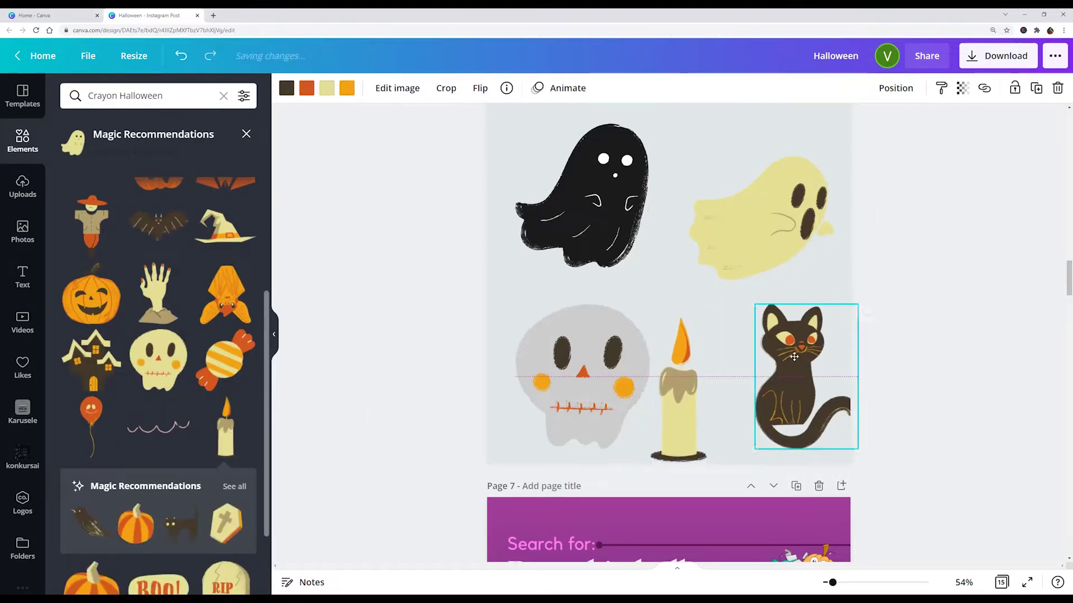
left_click_drag(649, 355, 621, 354)
Flip the cat horizontally to face left and nudge it slightly left.
left_click(795, 374)
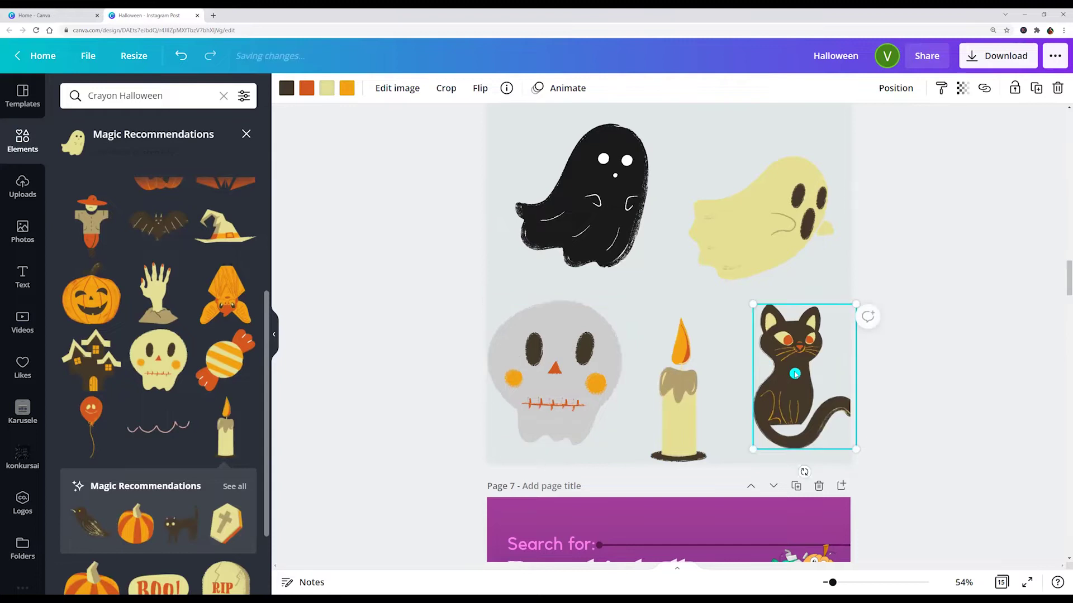
left_click(479, 87)
left_click(517, 121)
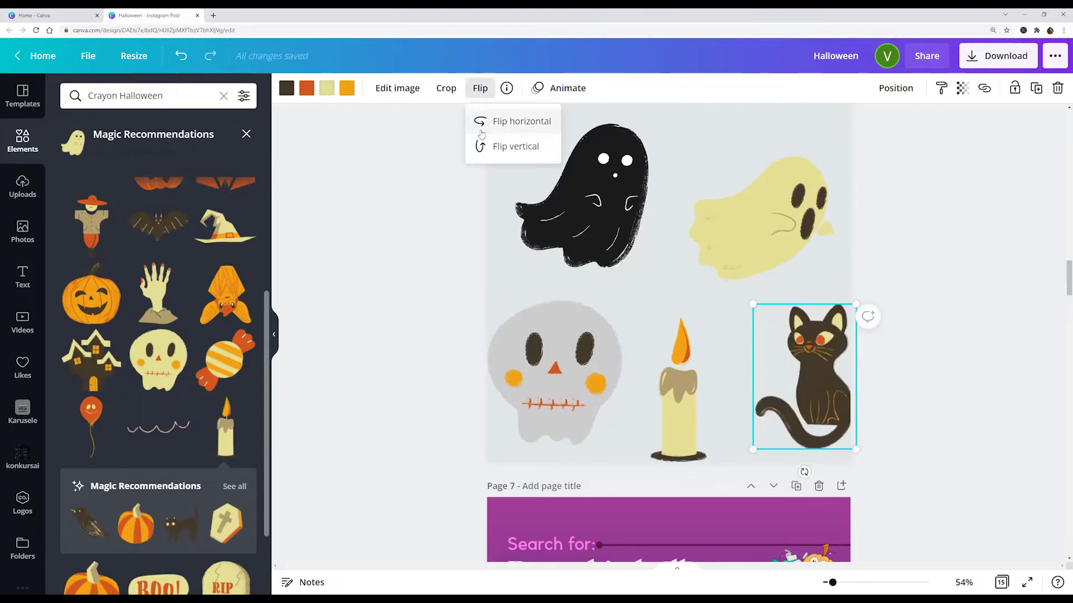
left_click_drag(827, 389, 805, 386)
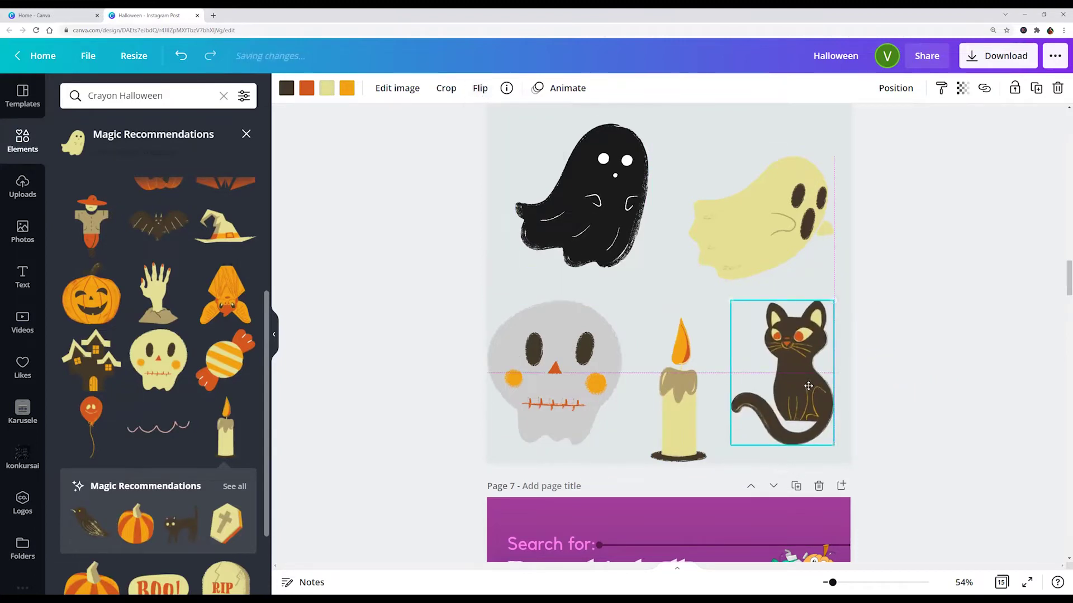
scroll(902, 318, "up", 2)
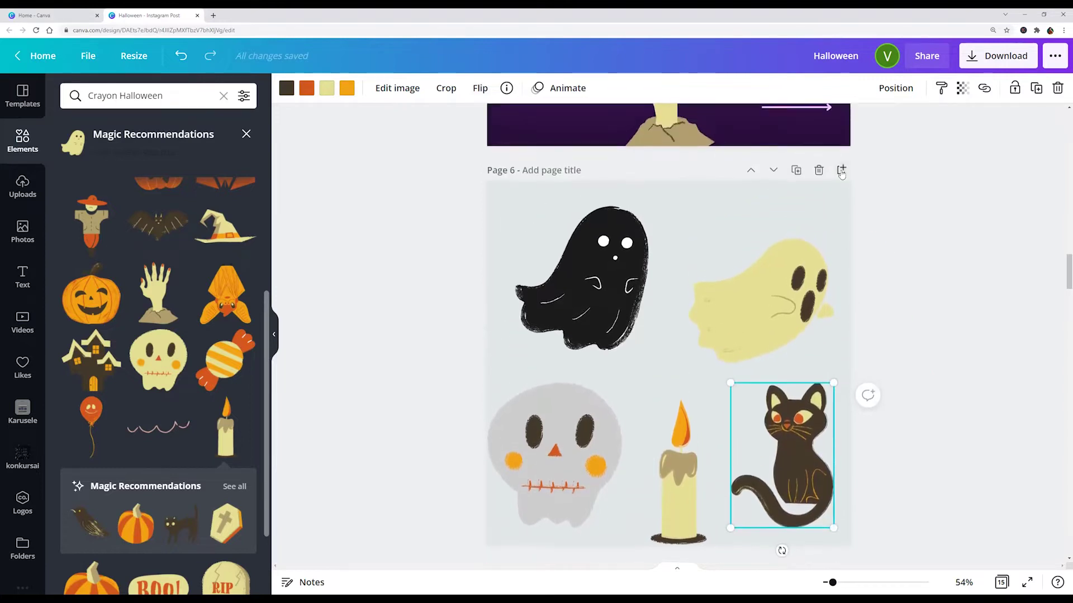
Delete the ghost page, search Elements for 'Pumpkin halloween' and add a blank page after it.
left_click(819, 170)
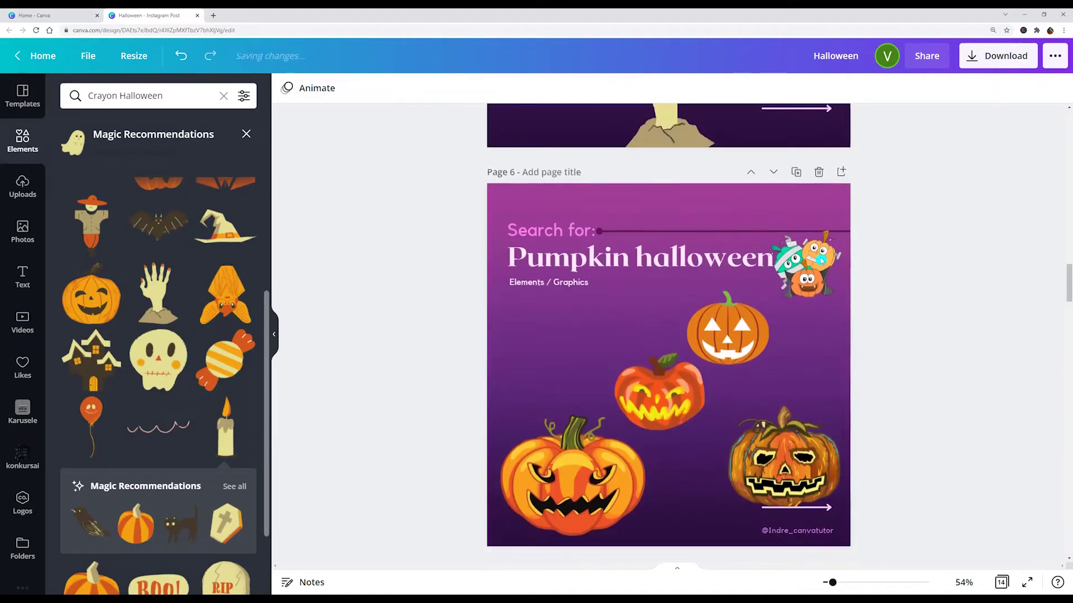
left_click(642, 268)
left_click(644, 268)
key("ctrl+c")
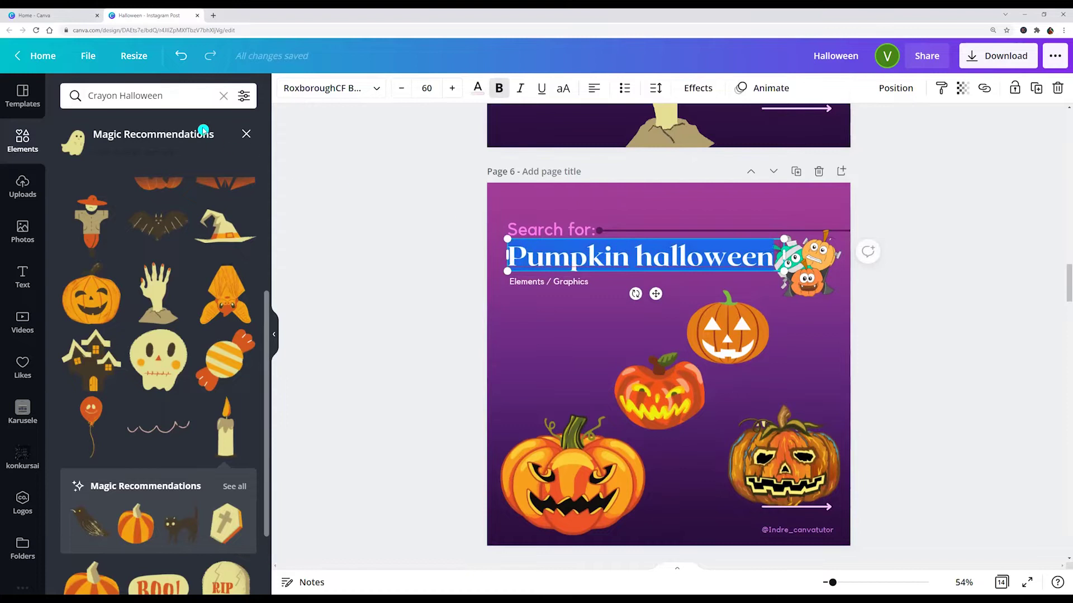
left_click(223, 96)
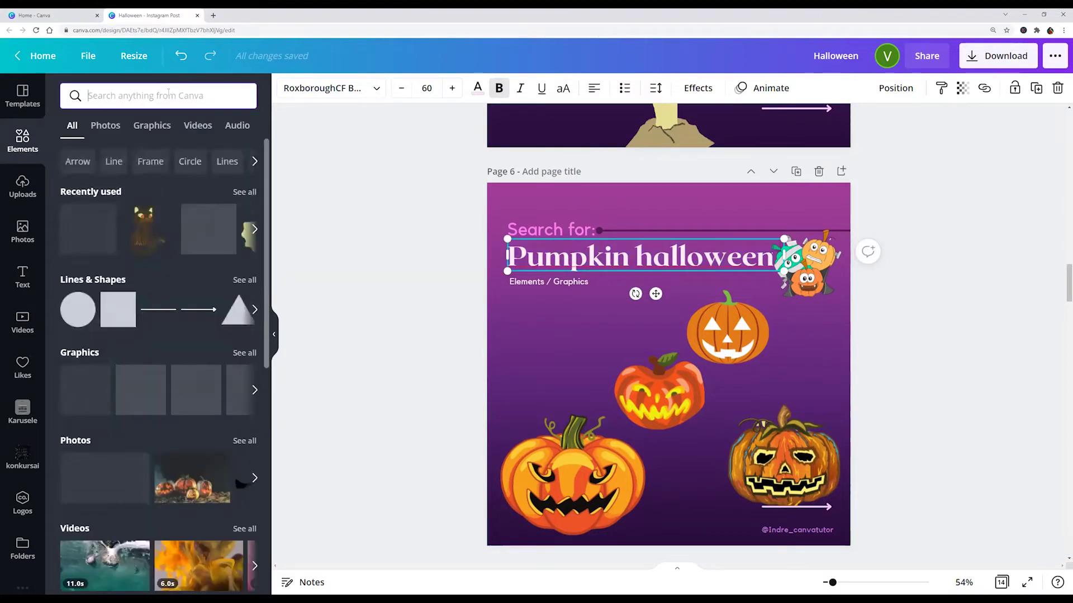
key("ctrl+v")
left_click(161, 157)
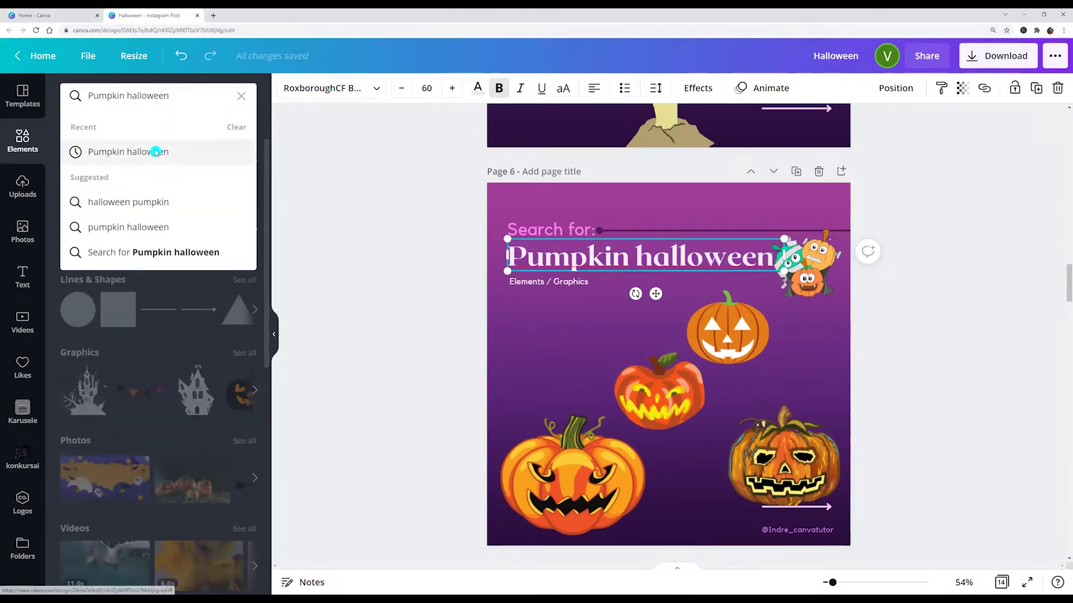
left_click(842, 172)
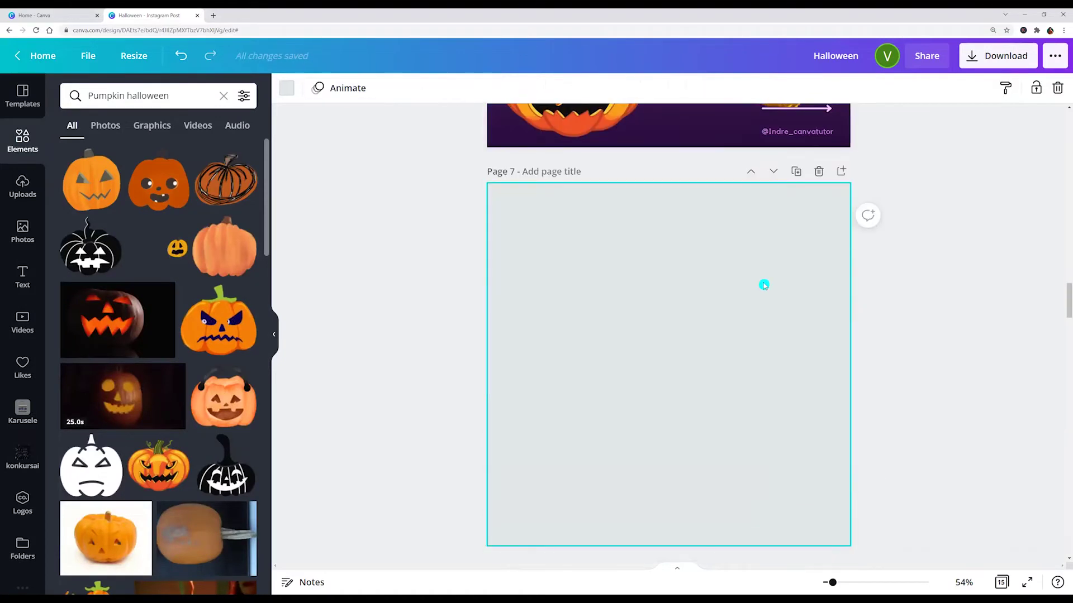
Add an angry pumpkin at the top left and a shrunken leafy pumpkin at the bottom right.
left_click(231, 332)
left_click_drag(802, 489, 607, 300)
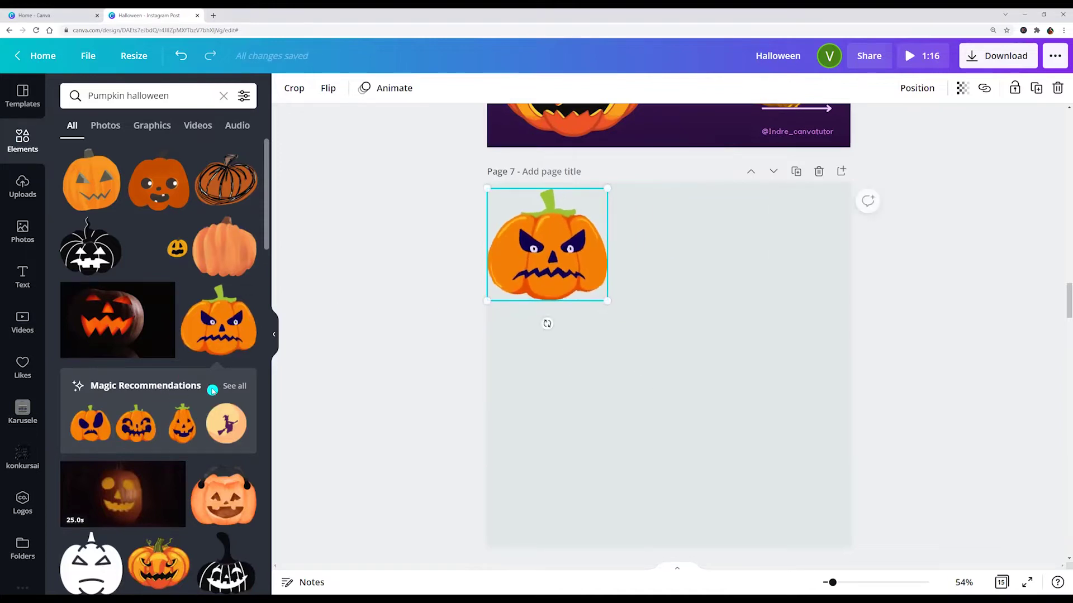
left_click(231, 386)
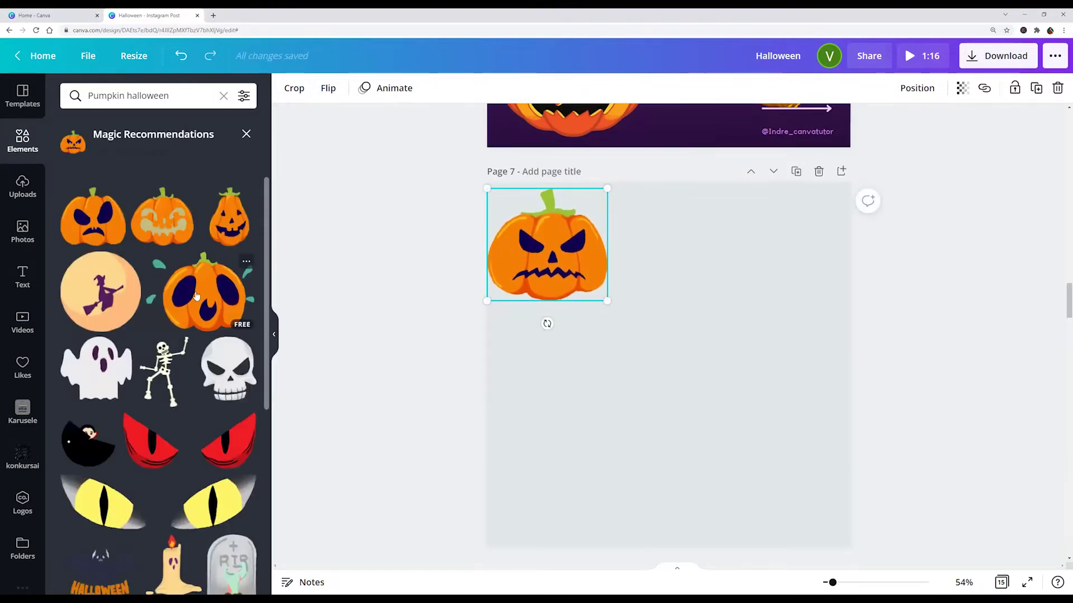
left_click(207, 291)
left_click_drag(683, 426, 715, 503)
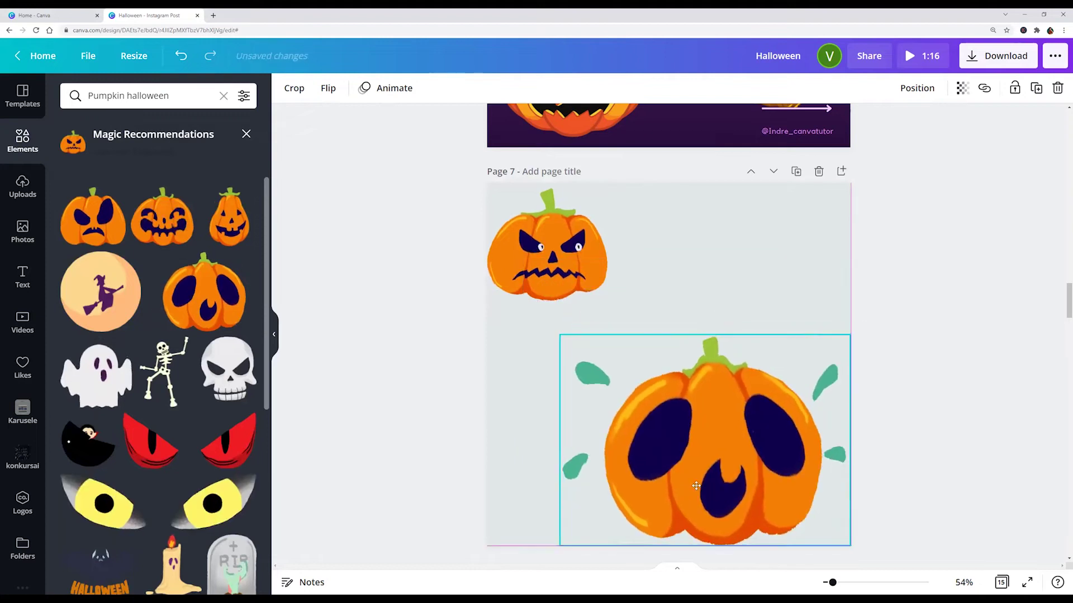
left_click_drag(556, 336, 683, 427)
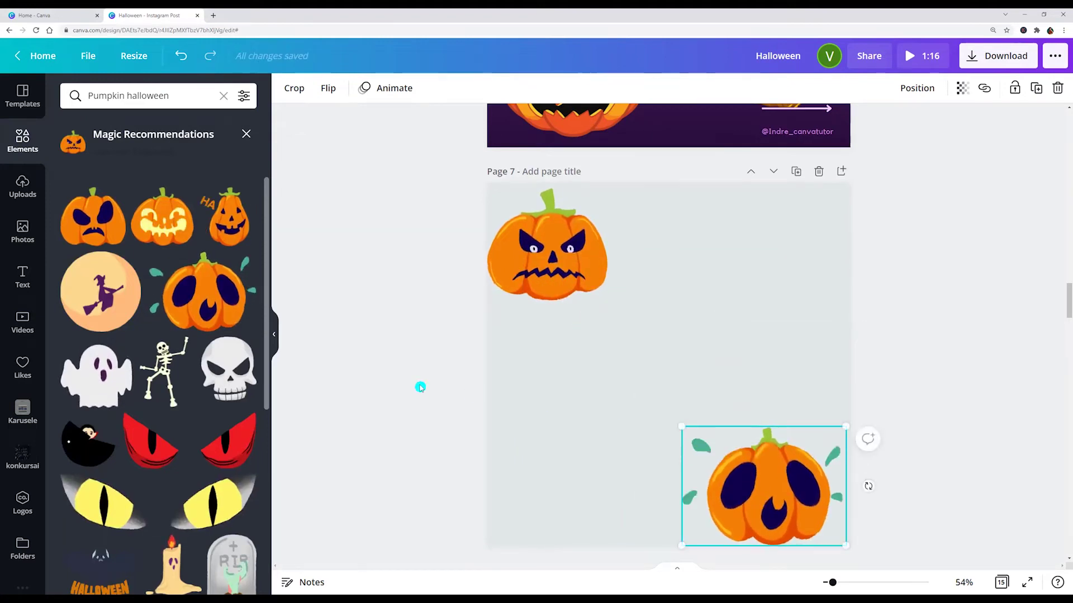
Add a grinning jack-o'-lantern sized to 432×404 in the lower-middle of the page.
scroll(167, 378, "down", 6)
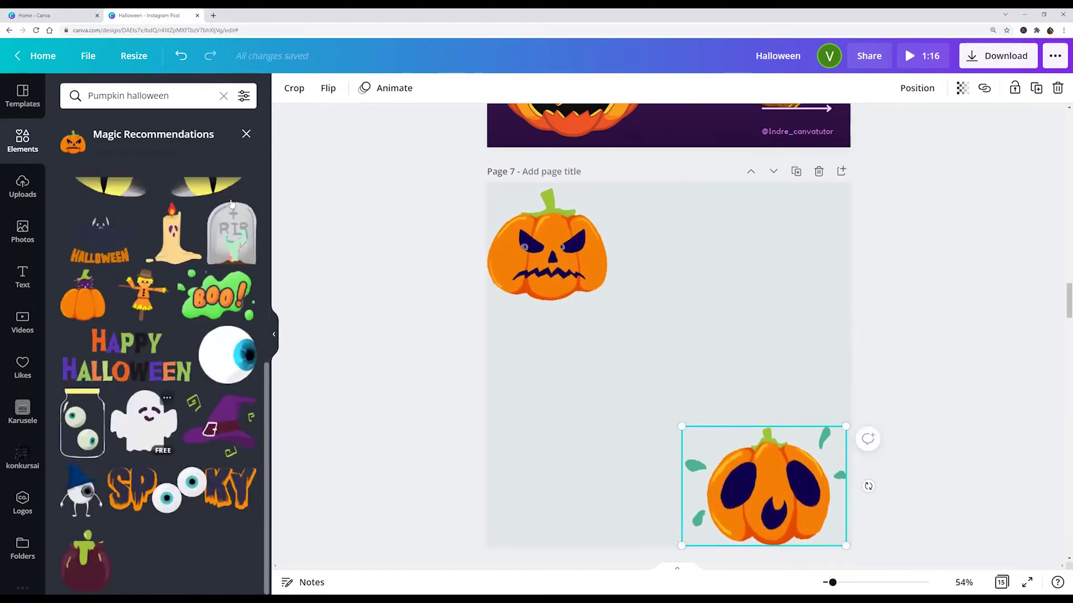
left_click(246, 136)
scroll(130, 398, "down", 4)
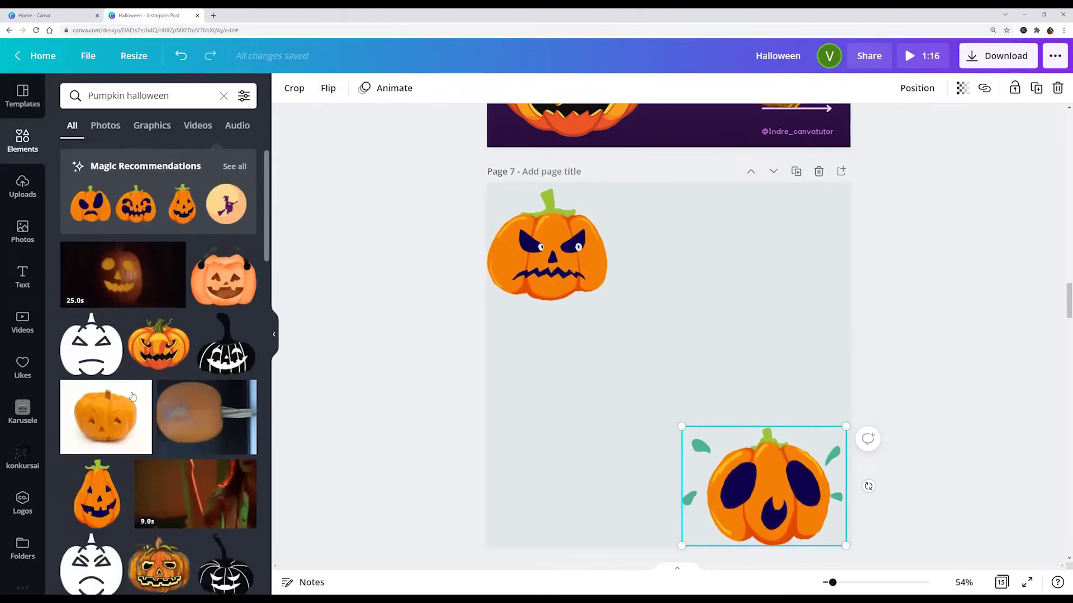
scroll(130, 398, "down", 8)
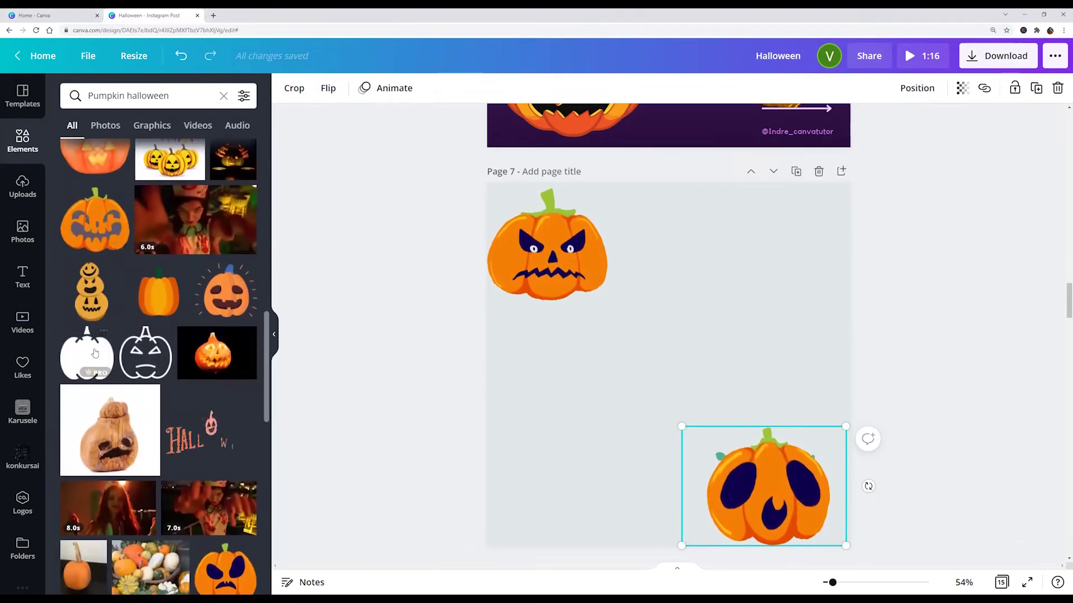
left_click(95, 219)
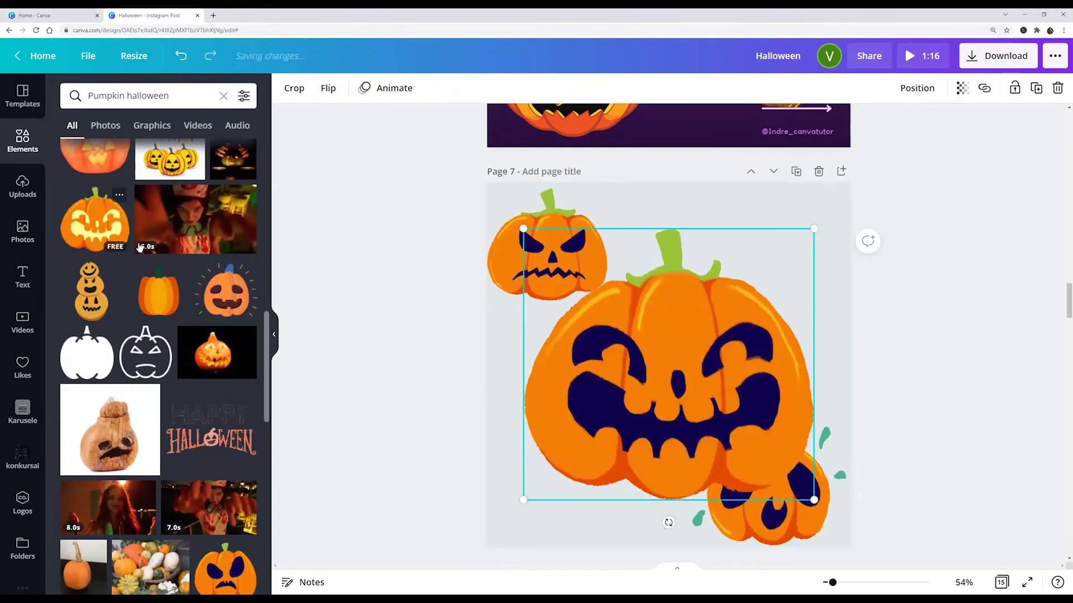
left_click_drag(814, 229, 668, 364)
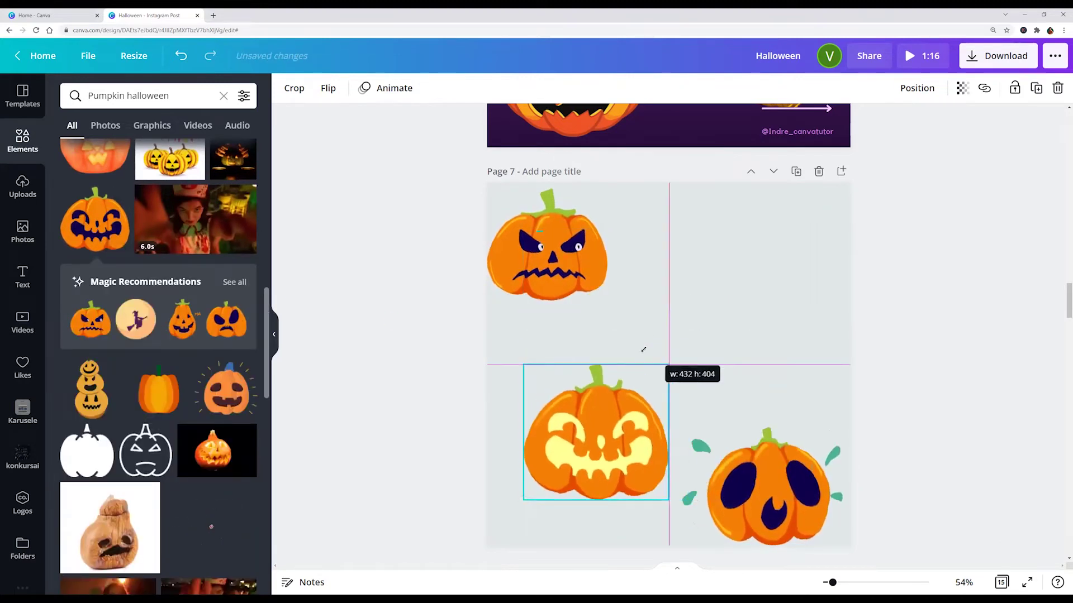
Filter pumpkin results to free graphics and try two pumpkins on page 7, removing the black one.
left_click(244, 96)
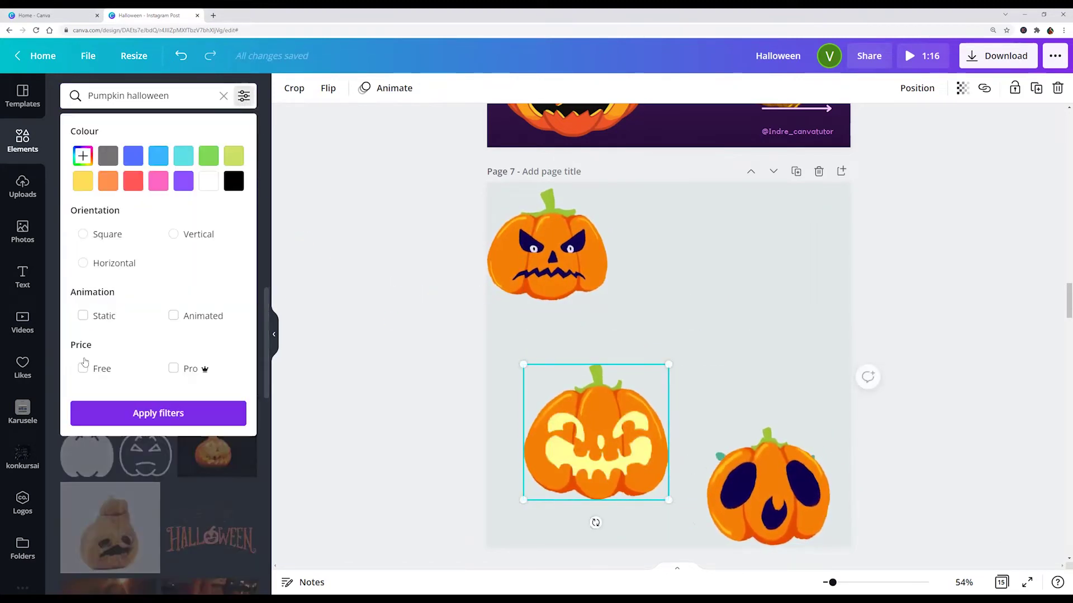
left_click(83, 368)
left_click(125, 413)
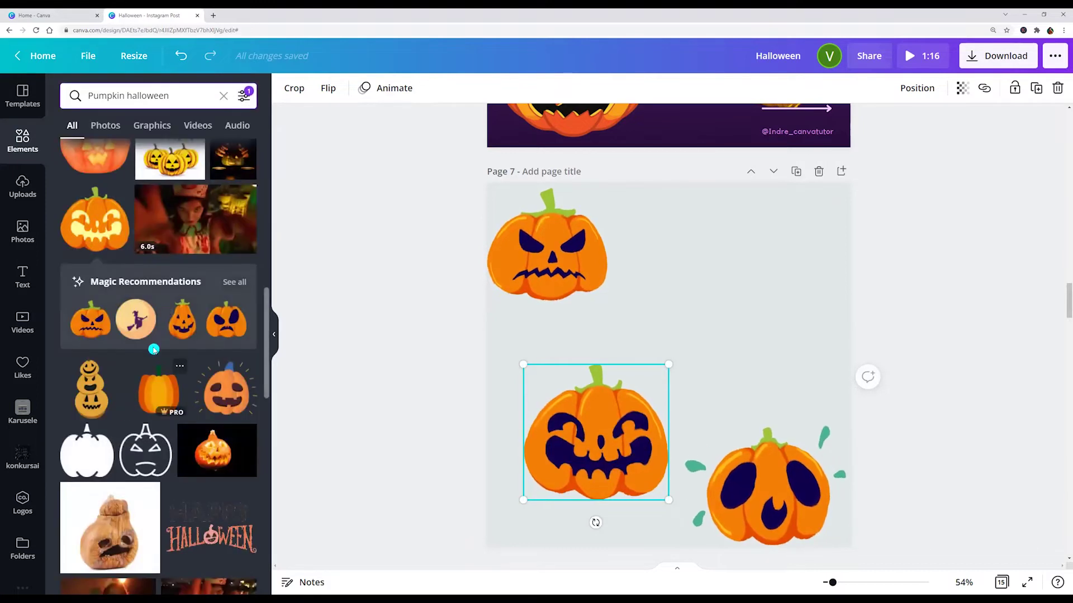
scroll(207, 503, "up", 10)
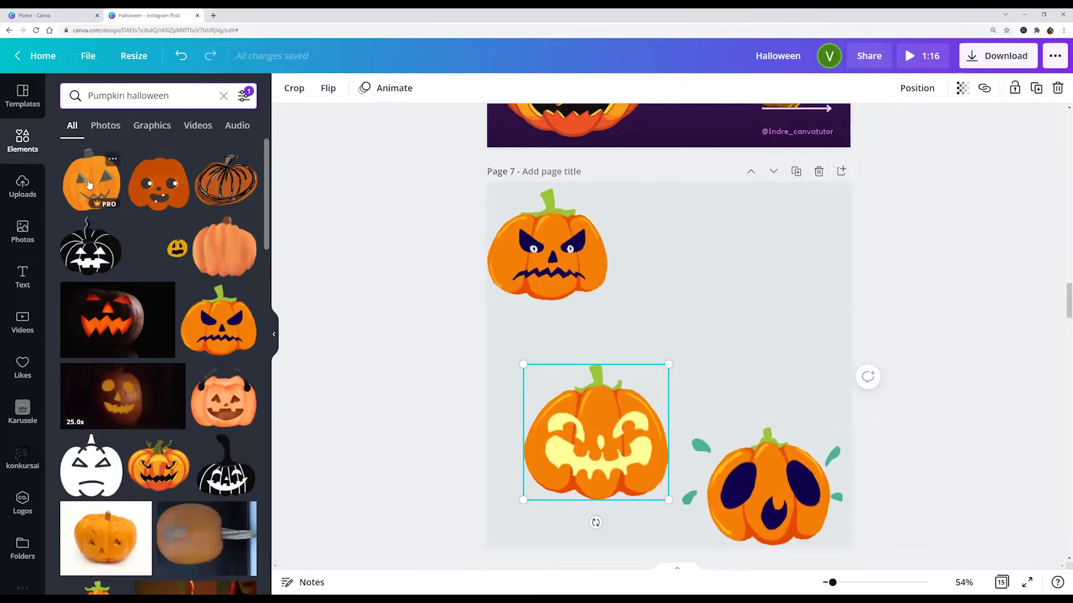
left_click(88, 185)
left_click_drag(678, 354, 773, 283)
left_click(76, 252)
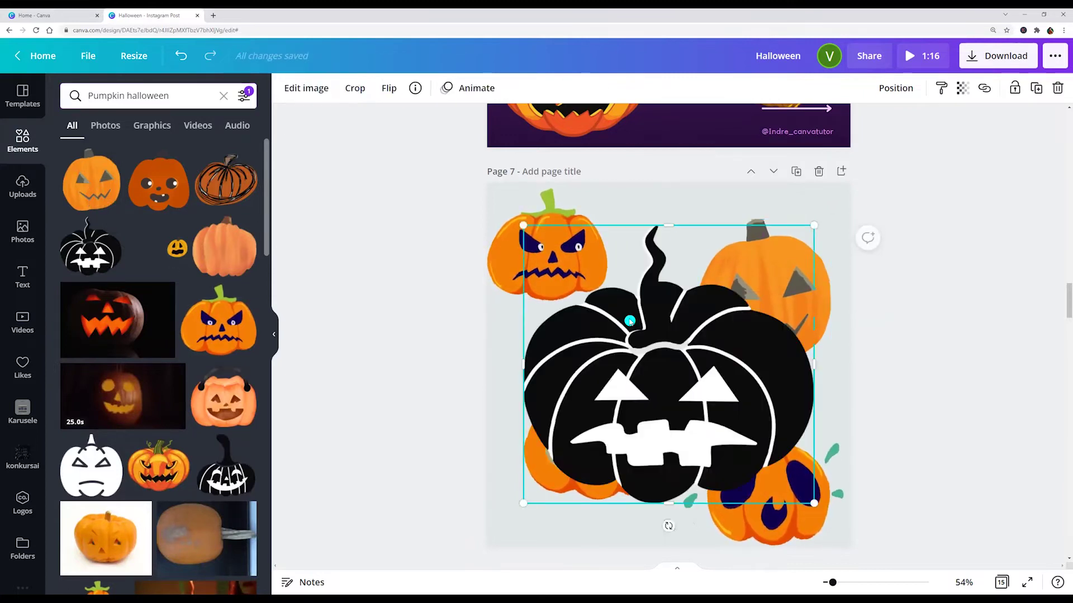
left_click_drag(649, 336, 630, 299)
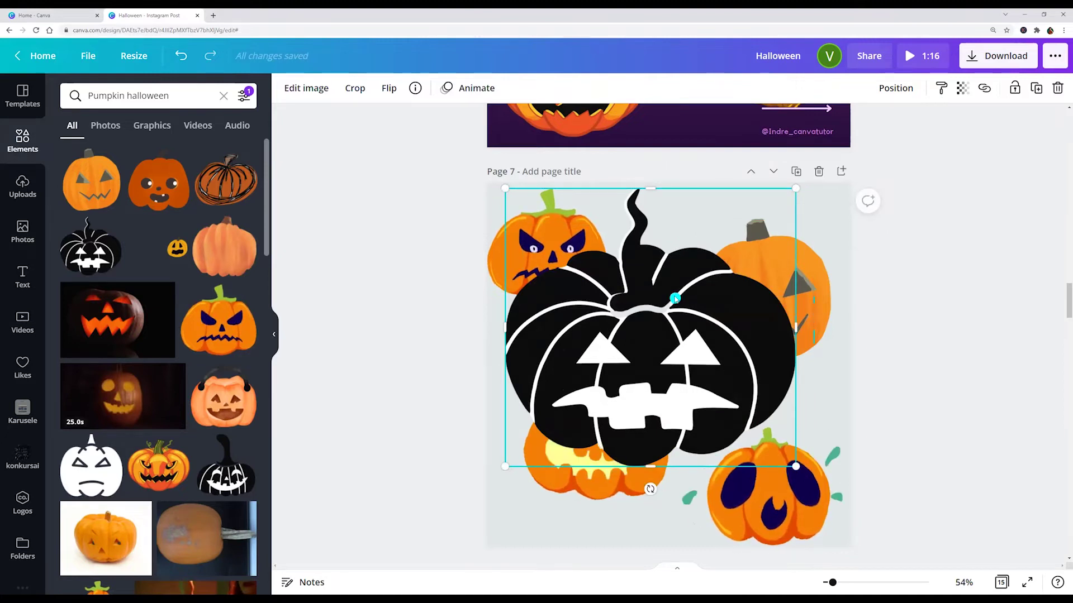
key("Delete")
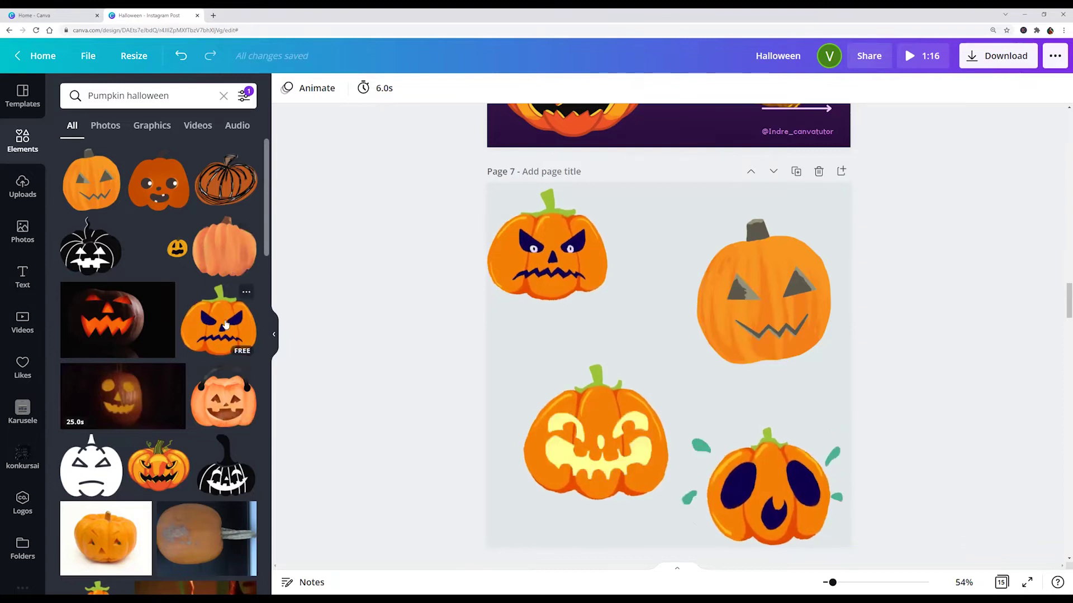
Add a navy-faced jack-o'-lantern, then delete it and the other pumpkins on page 7.
scroll(119, 406, "down", 2)
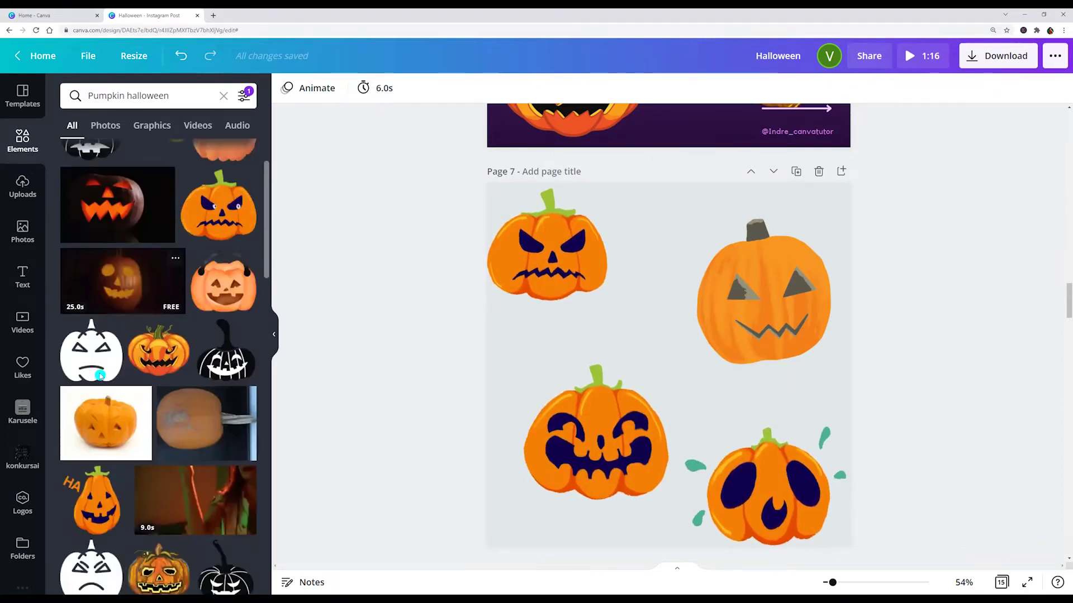
scroll(109, 418, "down", 3)
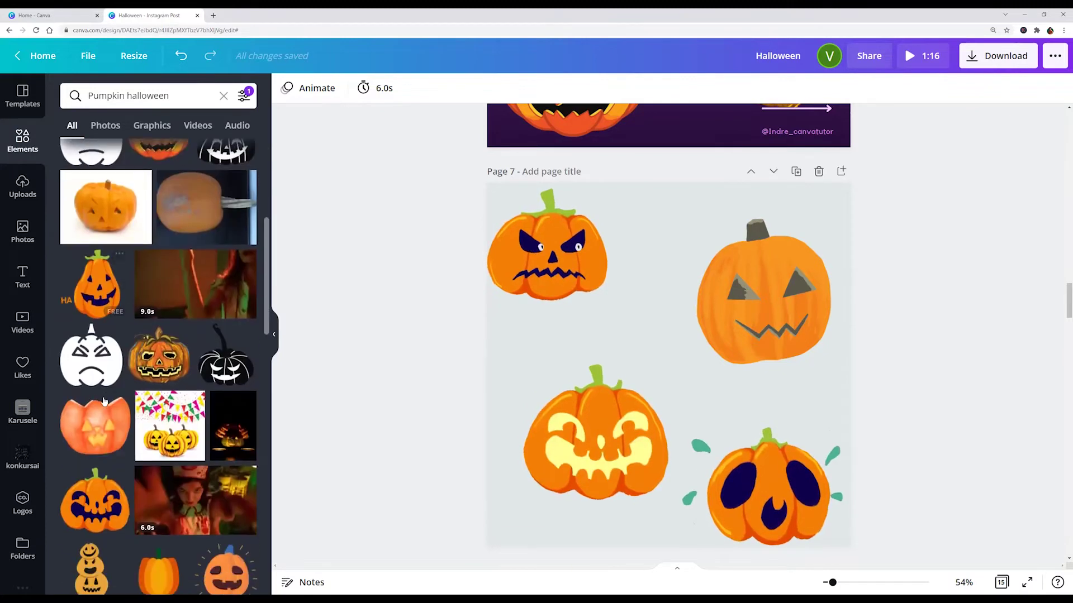
left_click(96, 280)
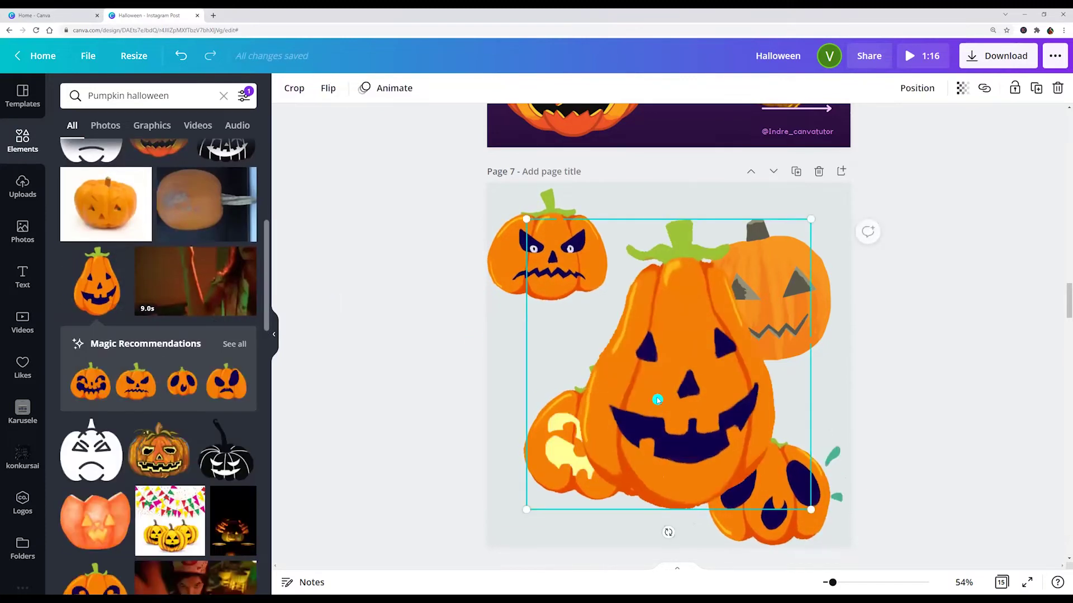
left_click_drag(670, 402, 636, 344)
left_click(591, 494)
key("Delete")
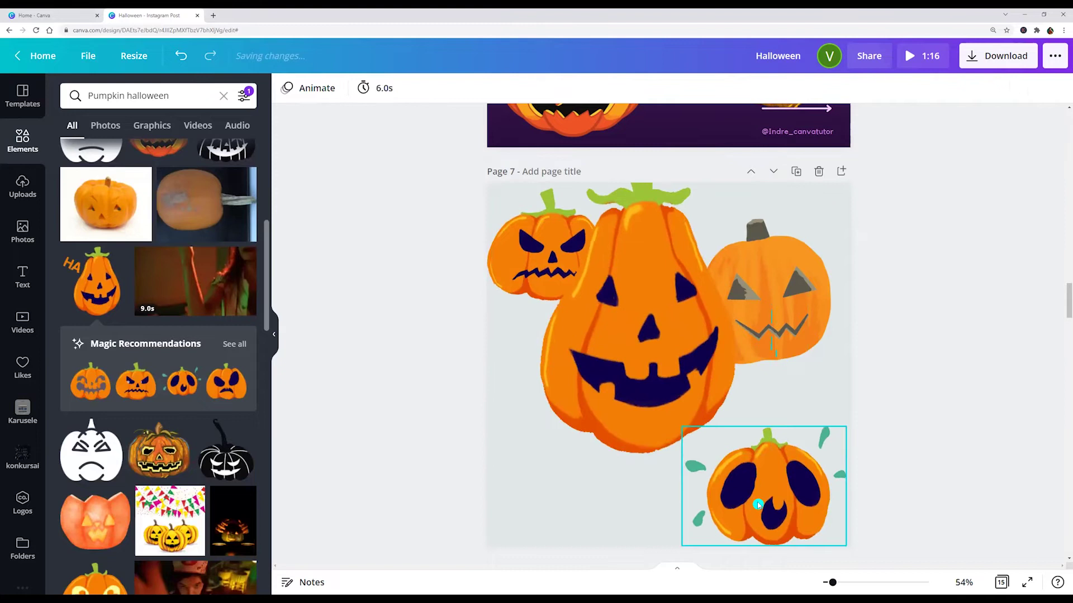
left_click(770, 486)
key("Delete")
left_click(768, 296)
key("Delete")
left_click(562, 307)
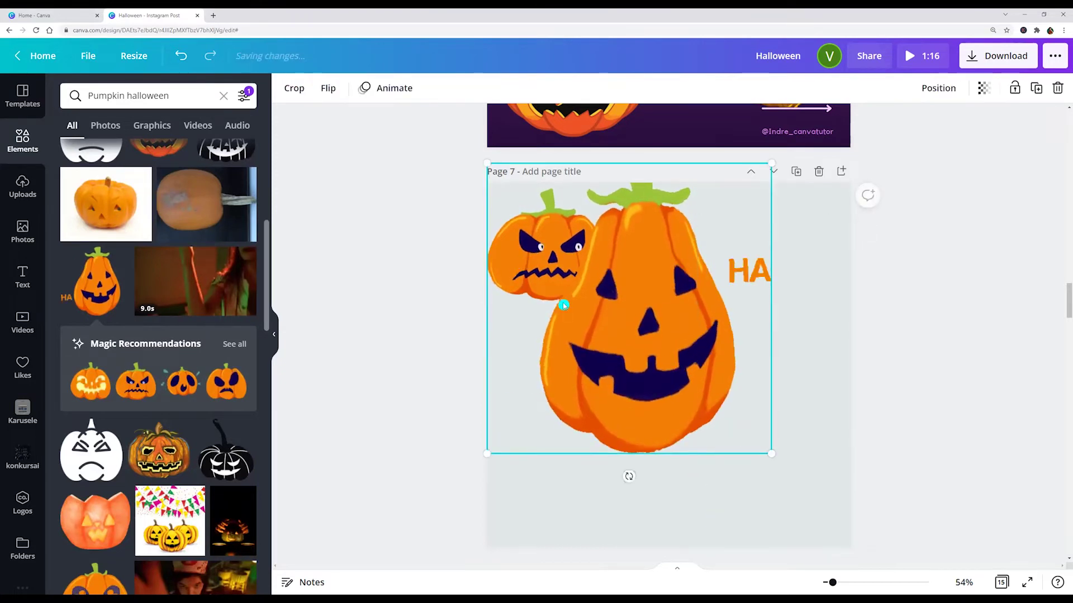
key("Delete")
Centre and enlarge the angry pumpkin, then delete page 7 entirely.
left_click(541, 270)
left_click_drag(542, 269, 616, 367)
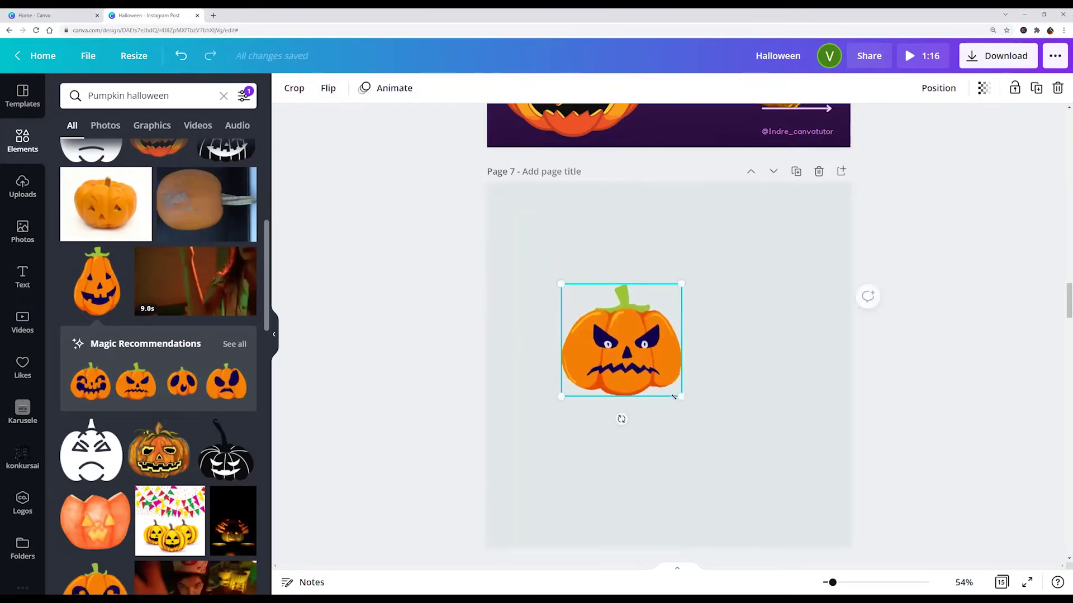
left_click_drag(682, 397, 790, 497)
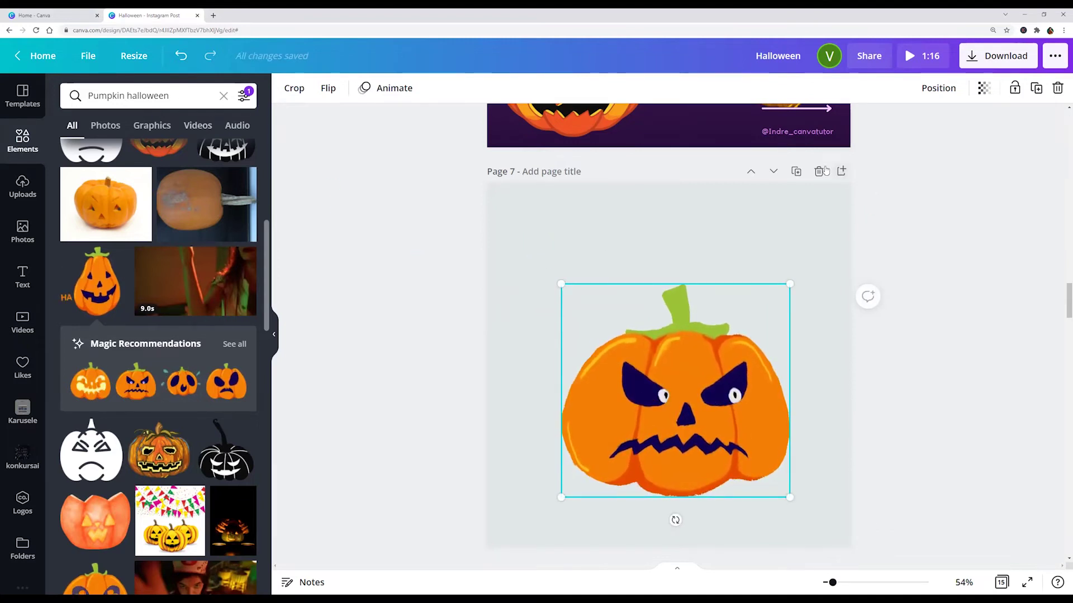
left_click(819, 172)
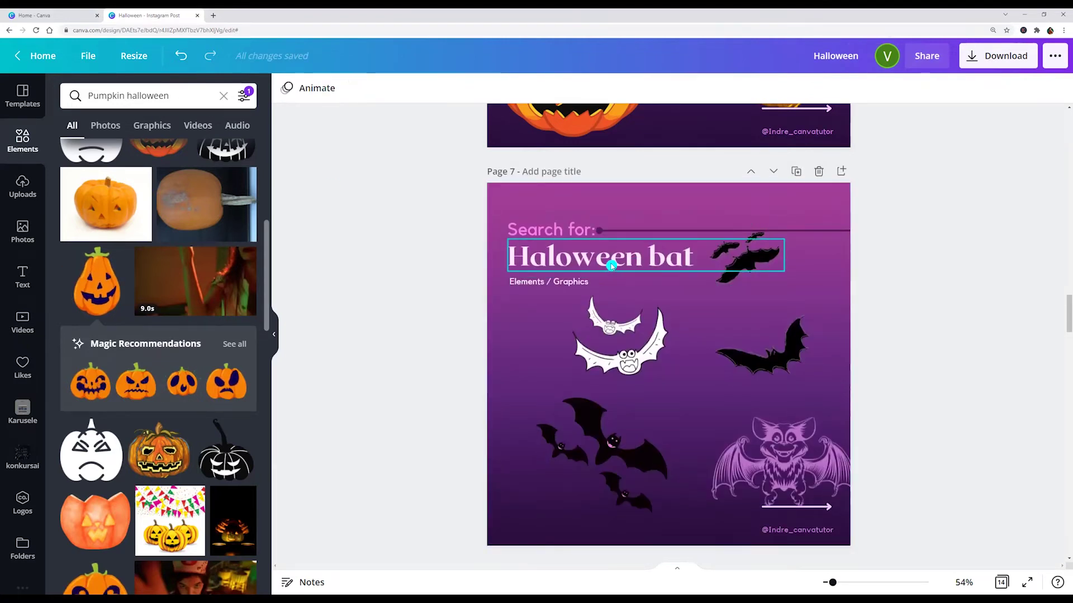
Paste the 'Haloween bat' heading into the Elements search and search for 'Haloween bats'.
left_click(611, 266)
key("ctrl+a")
key("ctrl+c")
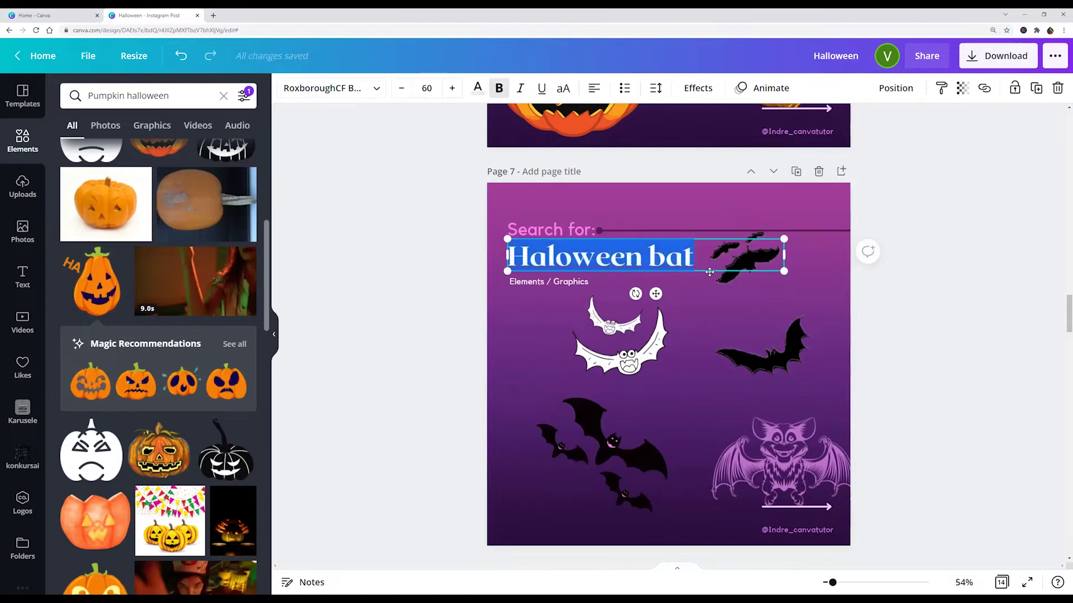
left_click(182, 100)
key("ctrl+v")
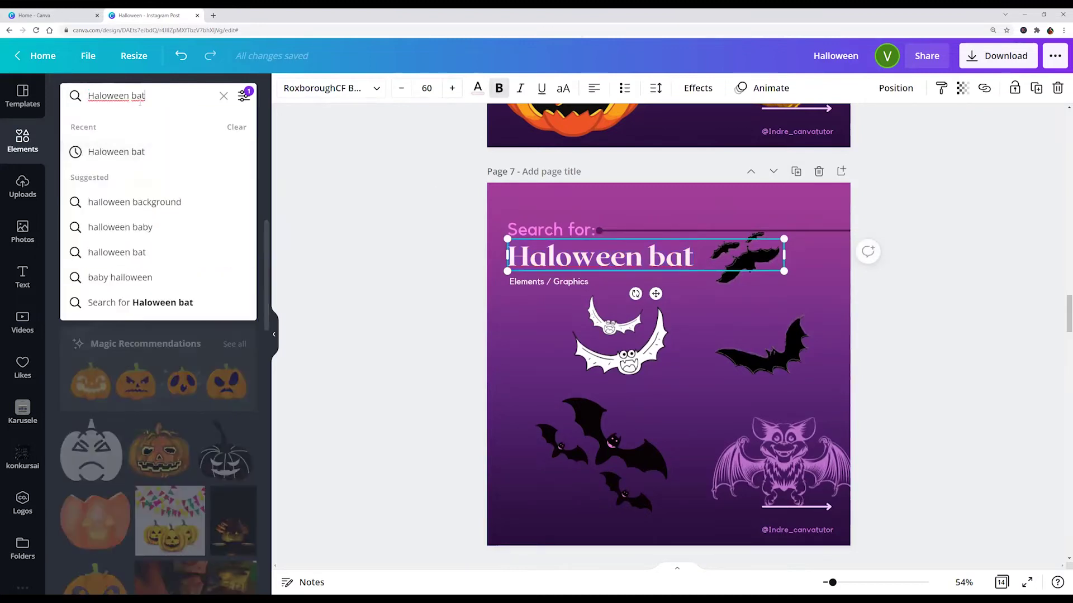
key("Return")
type("s")
key("Return")
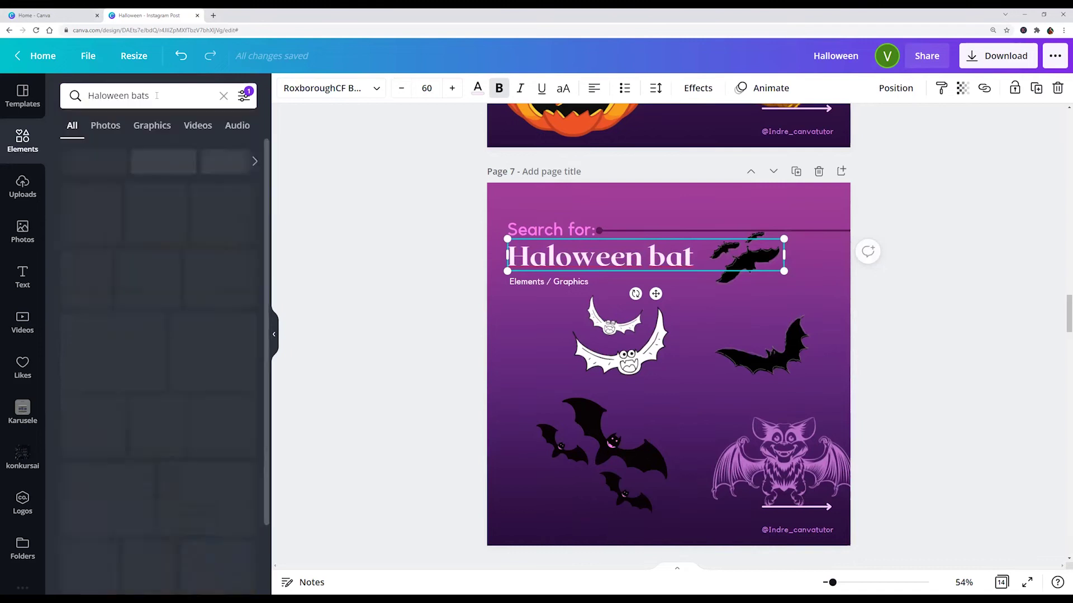
Restrict the results to Graphics and re-run the search as 'Haloween bat'.
left_click(152, 125)
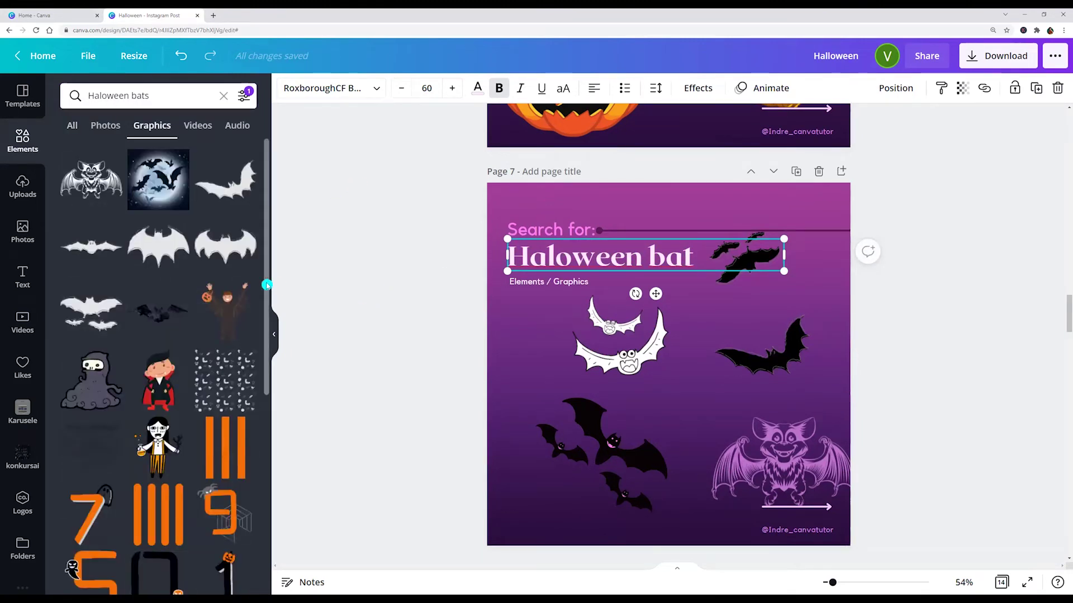
scroll(191, 292, "down", 7)
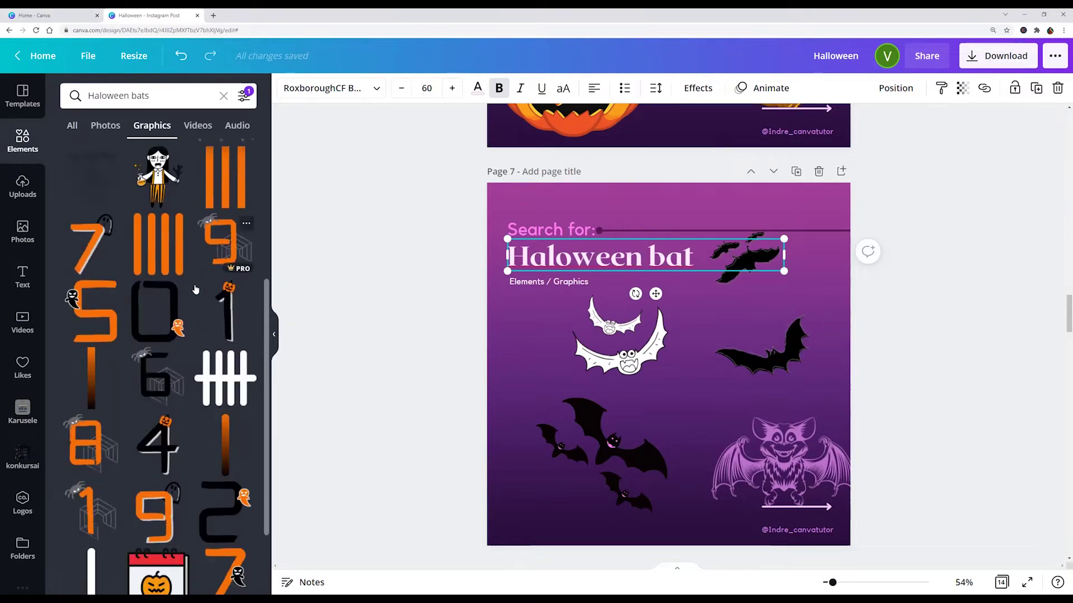
scroll(200, 287, "up", 7)
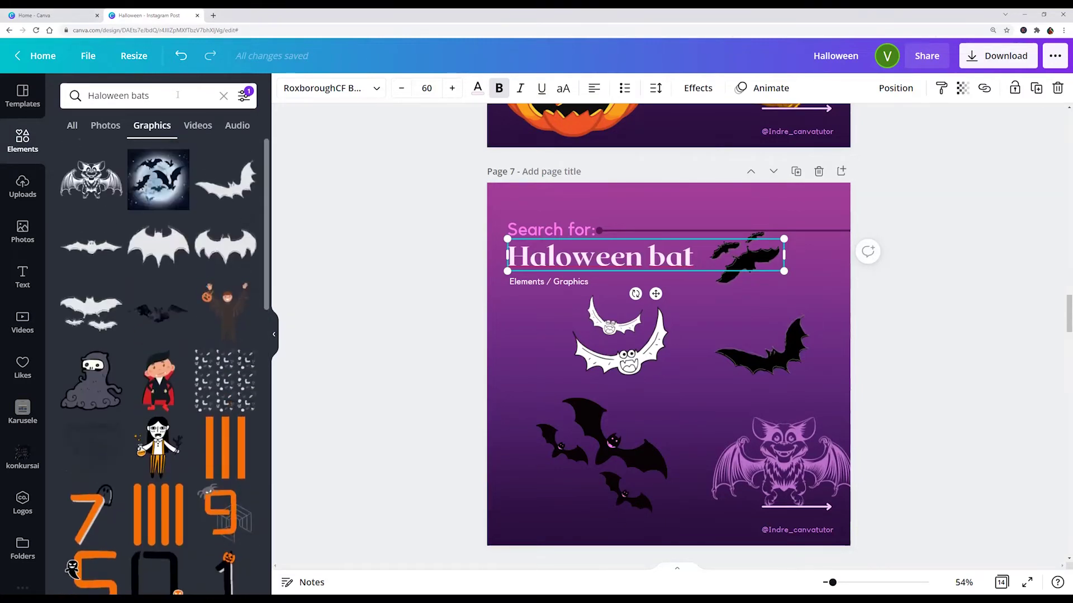
left_click(178, 95)
key("BackSpace")
key("Return")
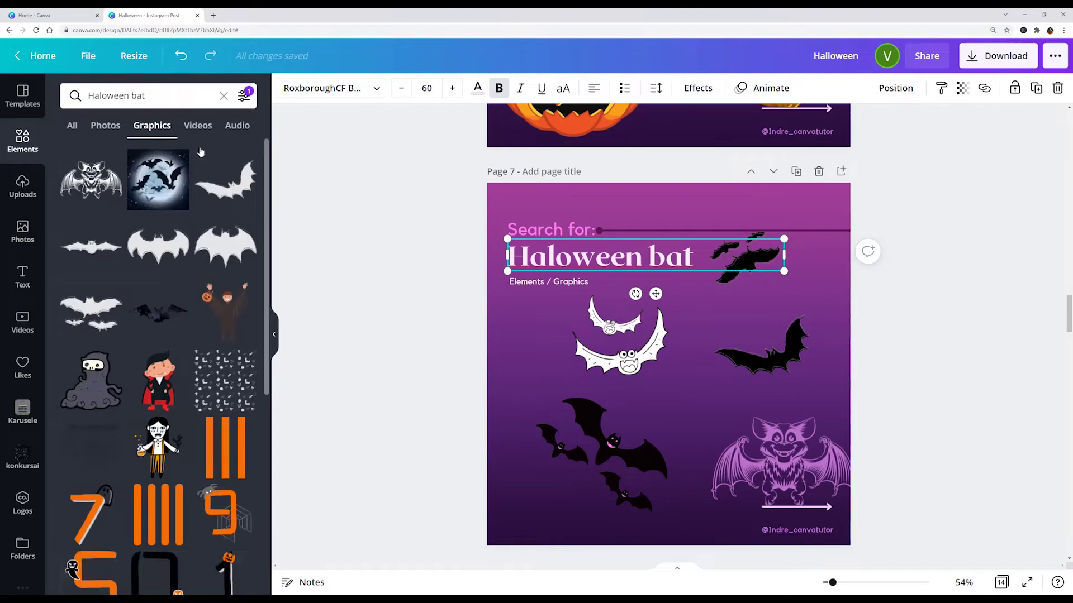
Add a new page 8 with two outline bats, filling the upper-left one black.
left_click(842, 171)
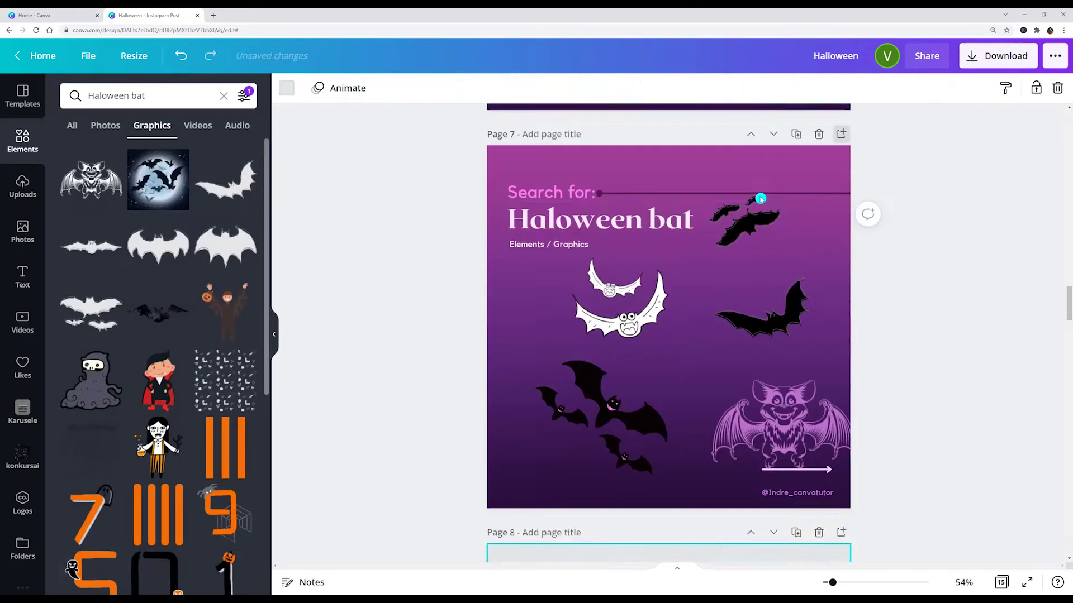
left_click(218, 186)
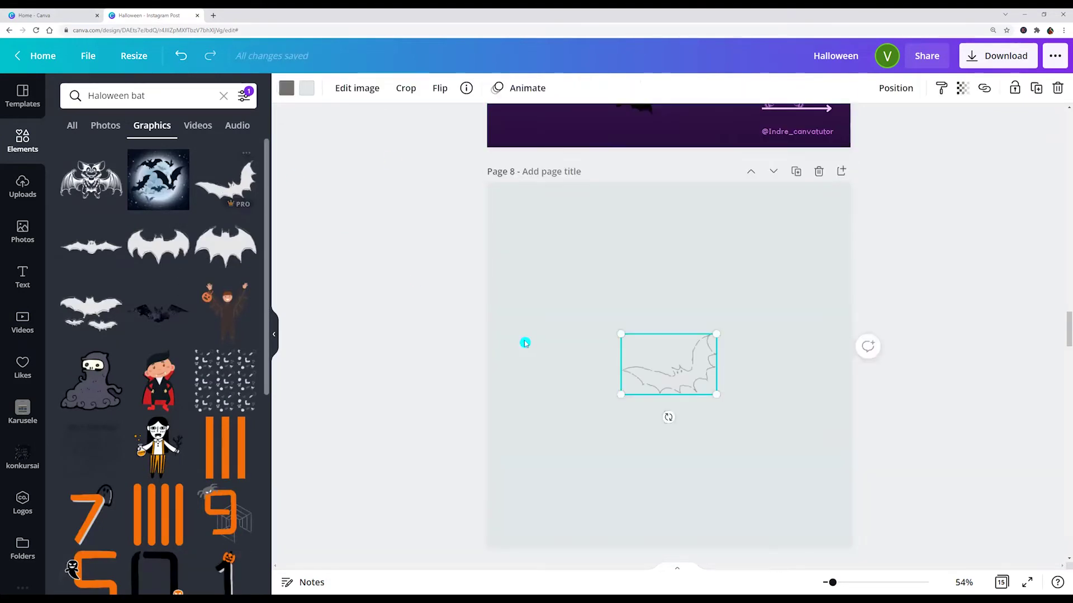
left_click_drag(696, 370, 772, 252)
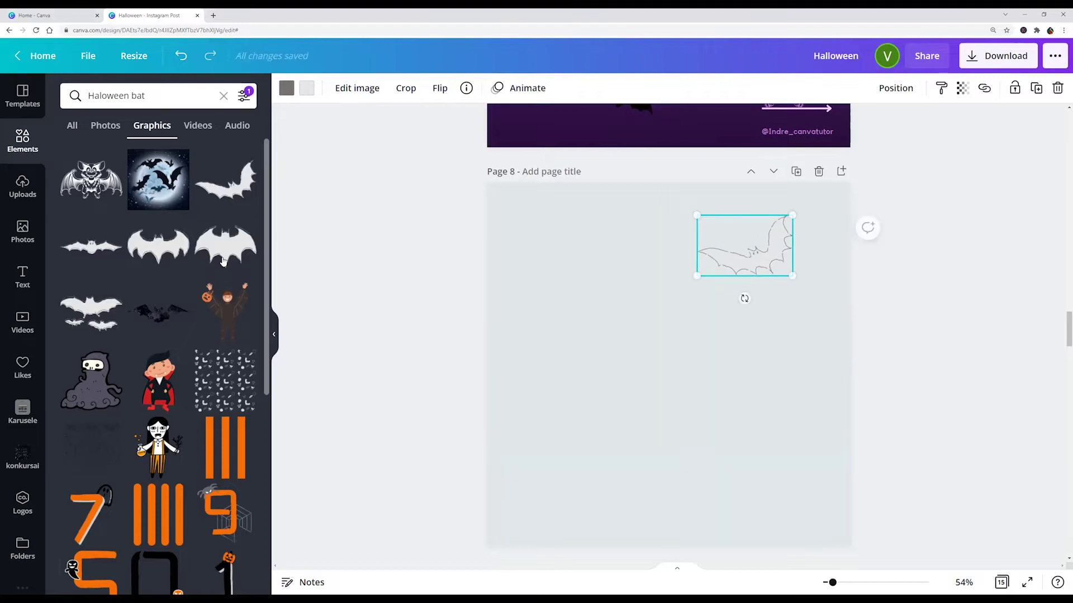
left_click(180, 252)
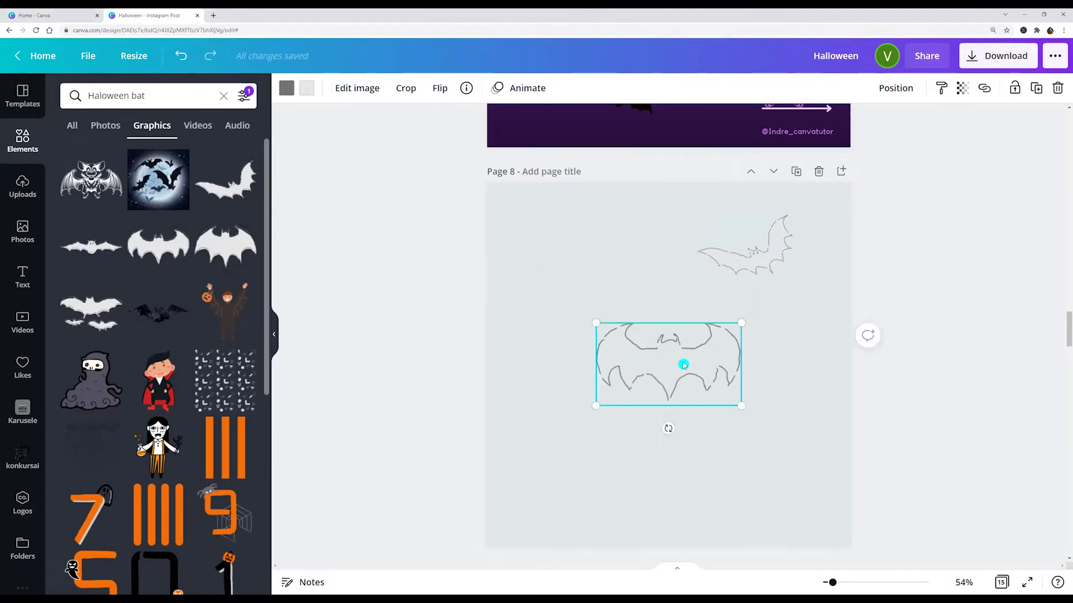
left_click_drag(684, 364, 593, 257)
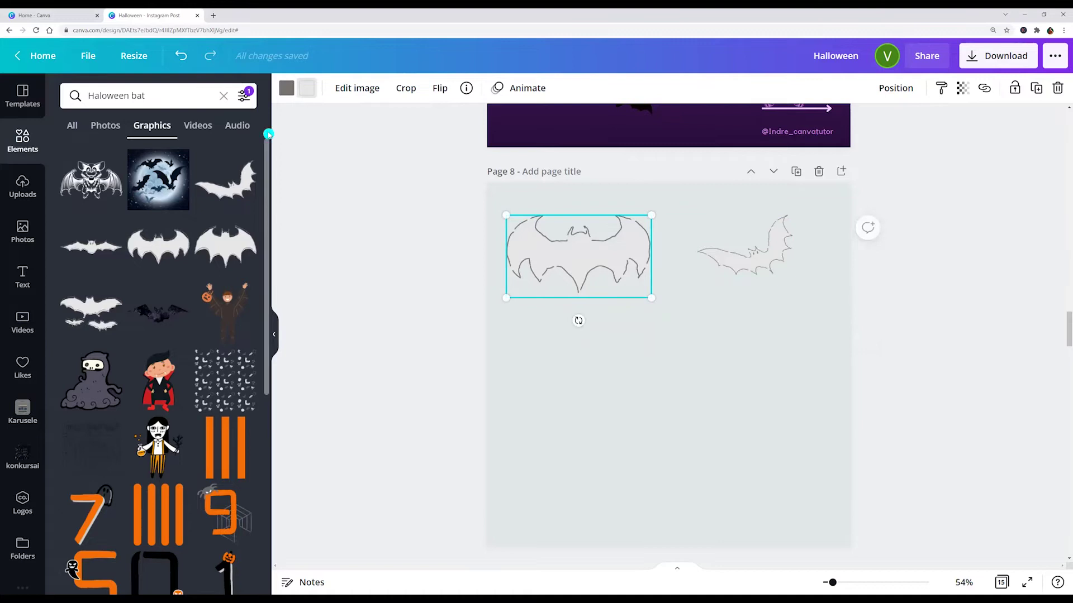
left_click(137, 159)
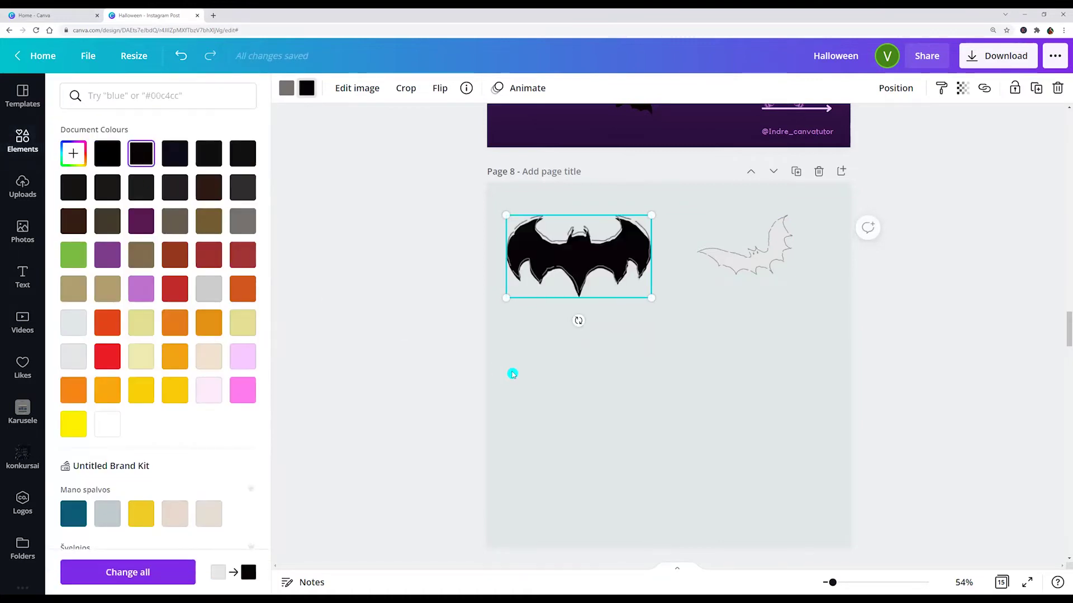
Add a three-bats outline recoloured black and a large dark bat to page 8.
left_click(105, 311)
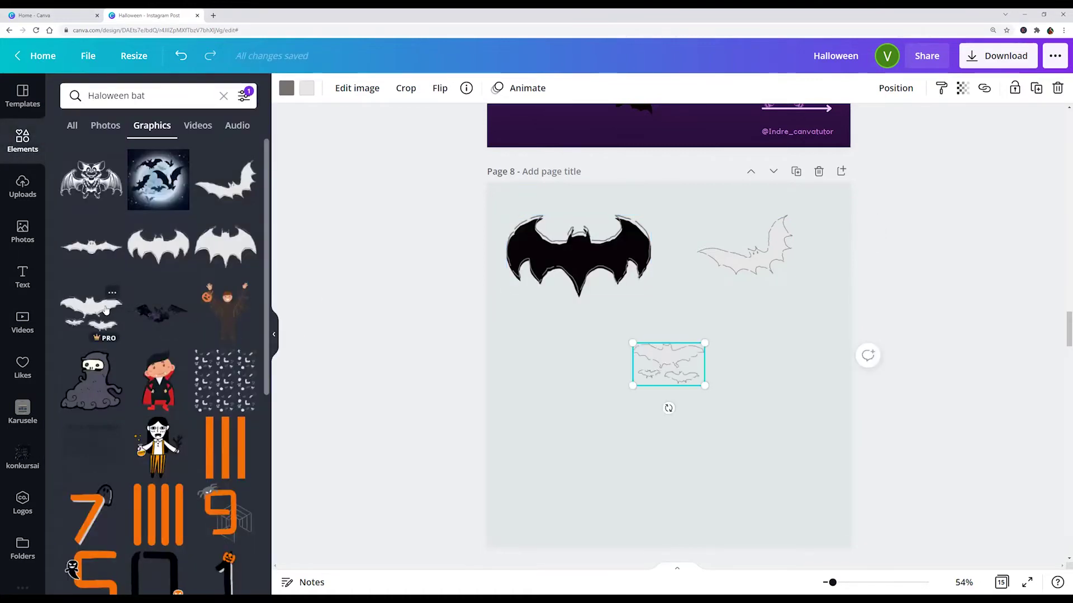
left_click(307, 91)
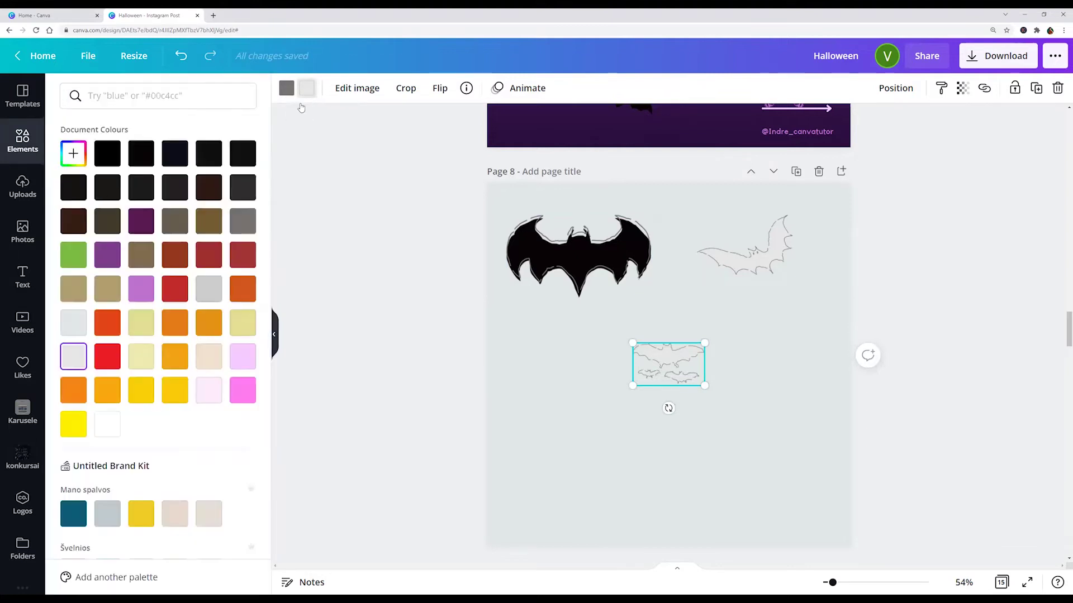
left_click(208, 153)
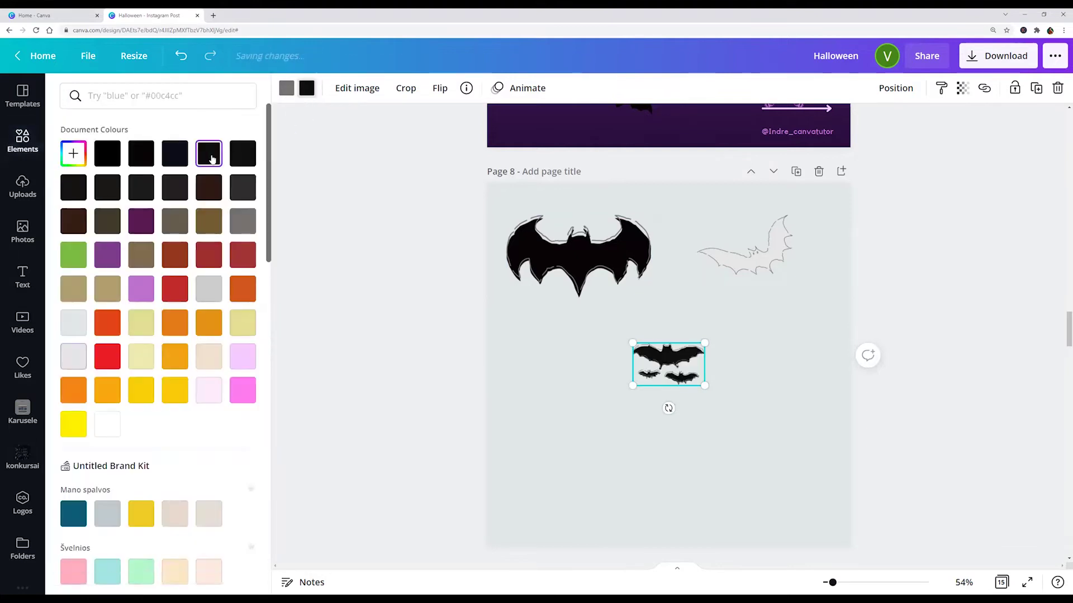
left_click(529, 348)
left_click(162, 311)
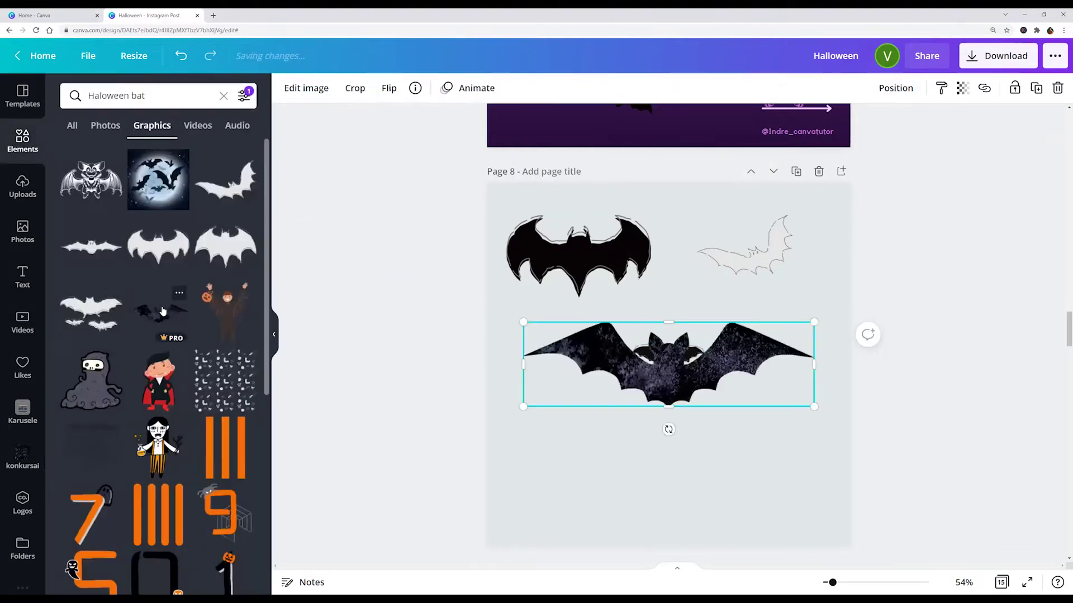
left_click_drag(651, 474, 648, 476)
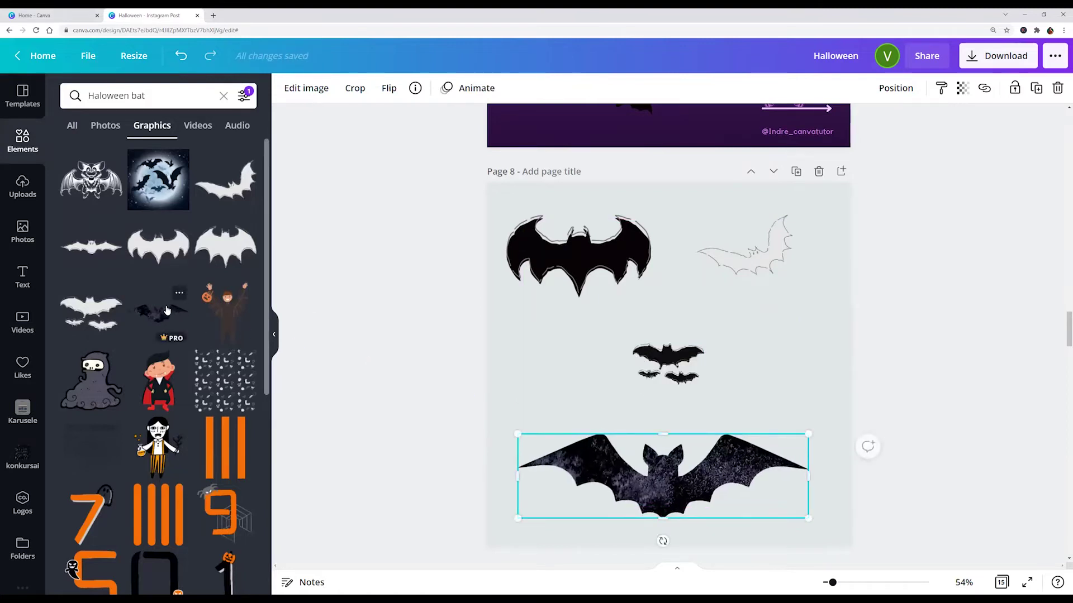
scroll(165, 324, "down", 6)
scroll(165, 320, "down", 10)
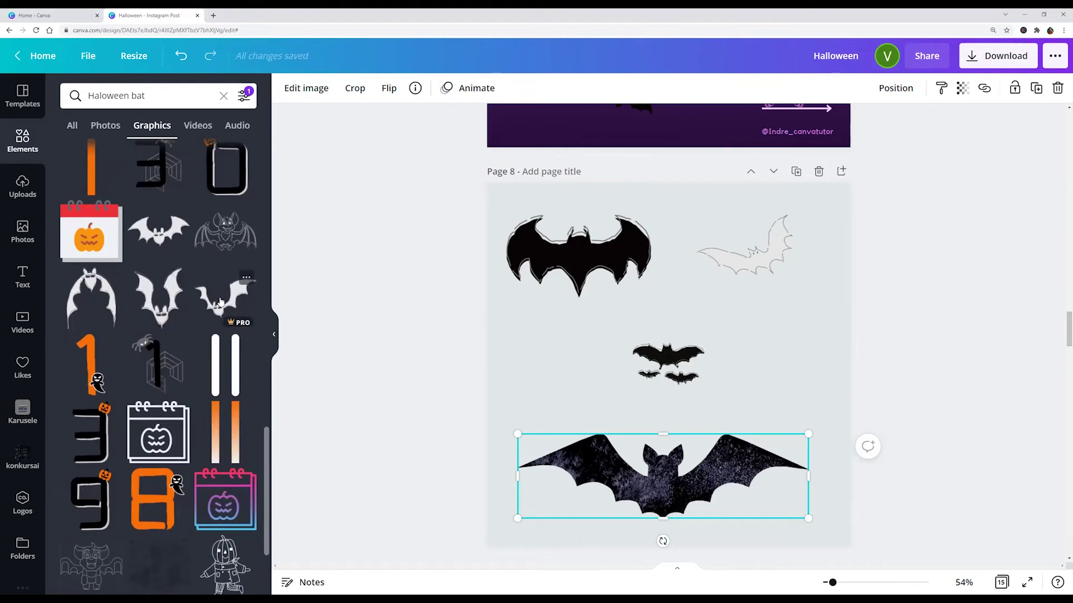
Search graphics for 'Bats' and delete all the existing bats on page 8.
left_click(171, 237)
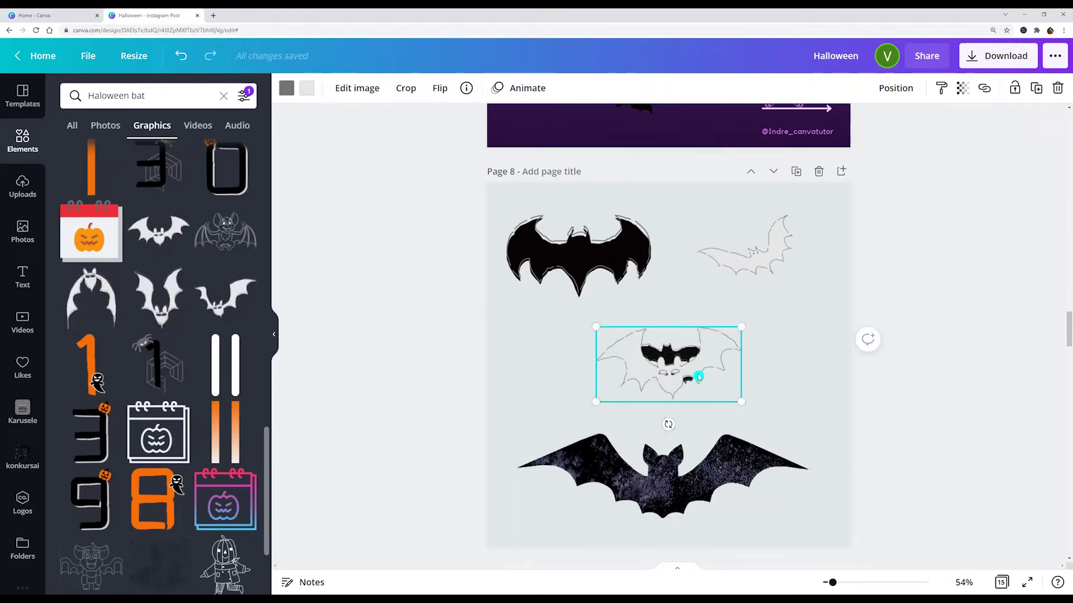
left_click_drag(658, 366, 743, 398)
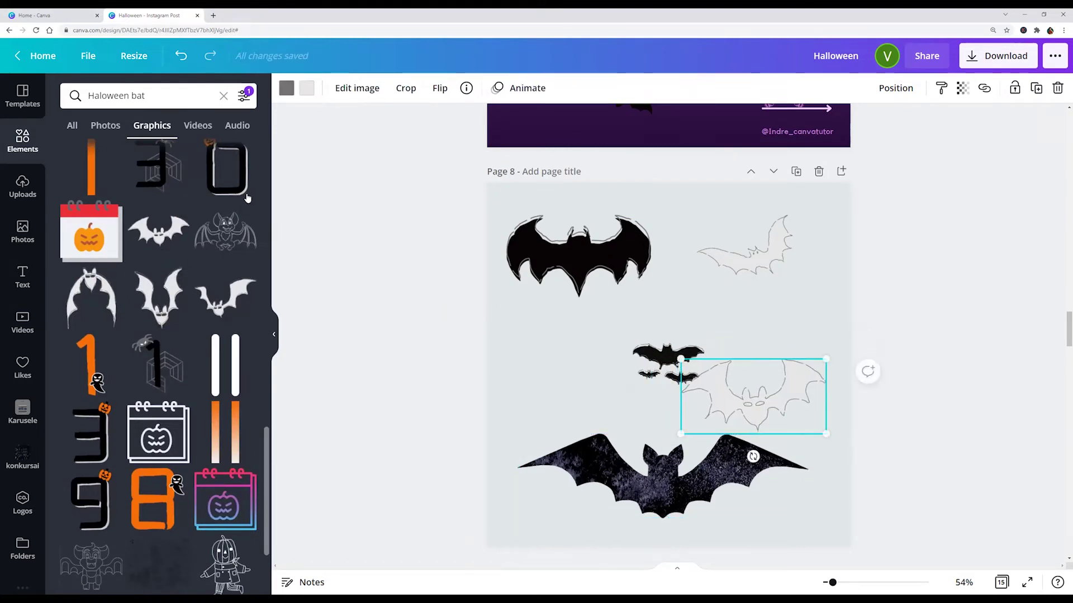
left_click(59, 96)
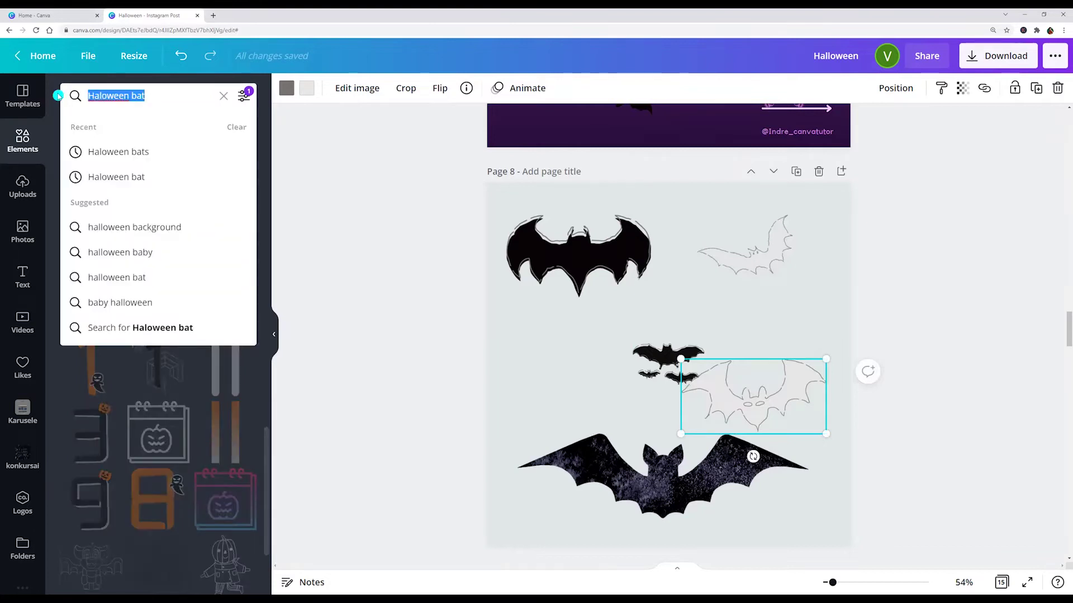
type("Bats")
key("Return")
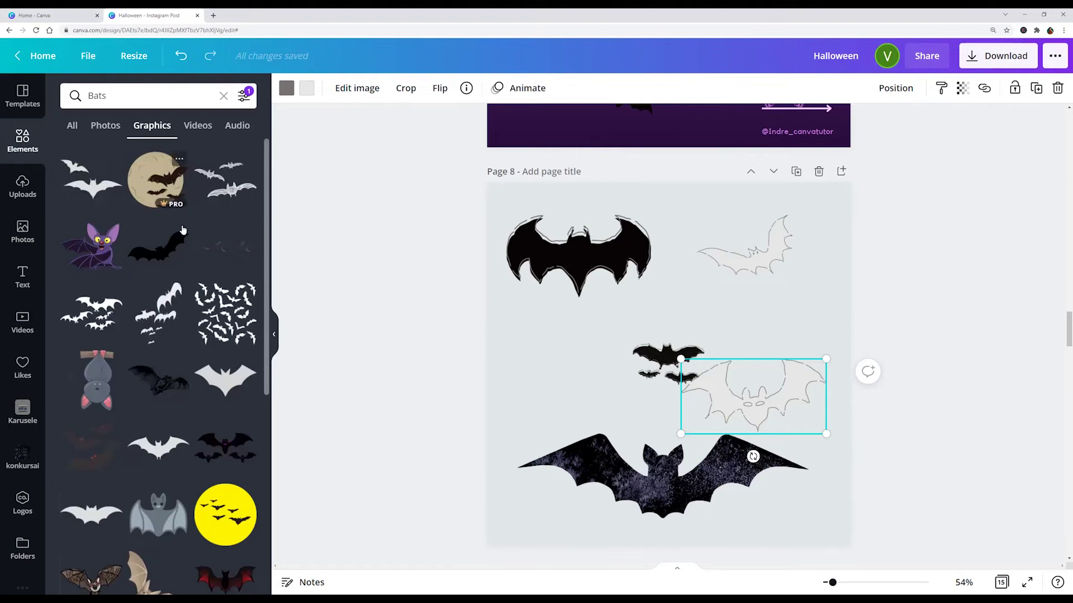
left_click_drag(484, 237, 665, 546)
key("Delete")
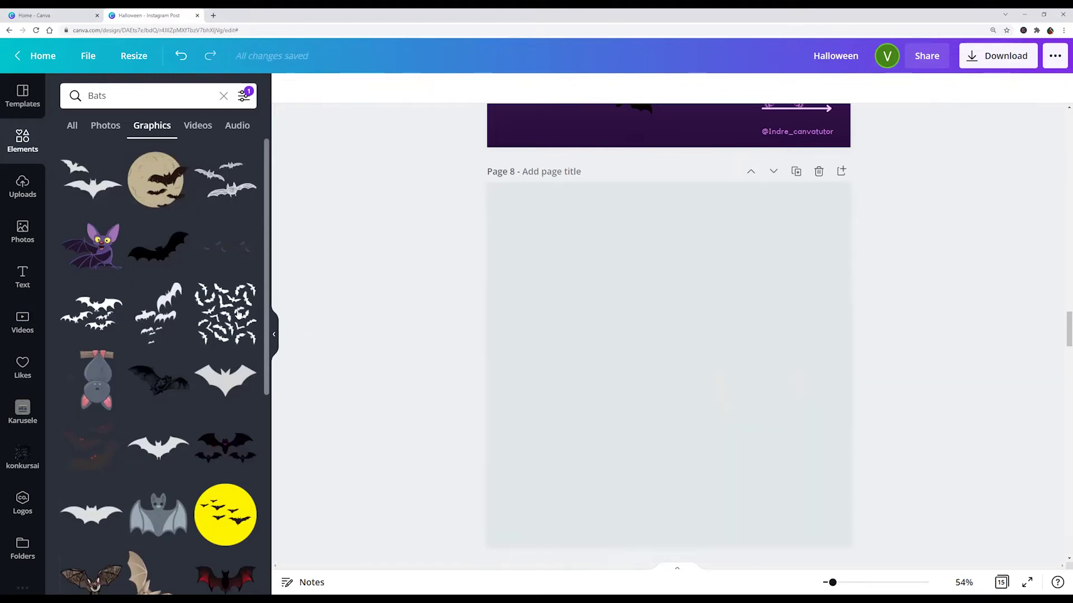
Add an enlarged row-of-bats border near the top and a large black bat at upper left.
left_click(238, 248)
left_click_drag(596, 350, 503, 338)
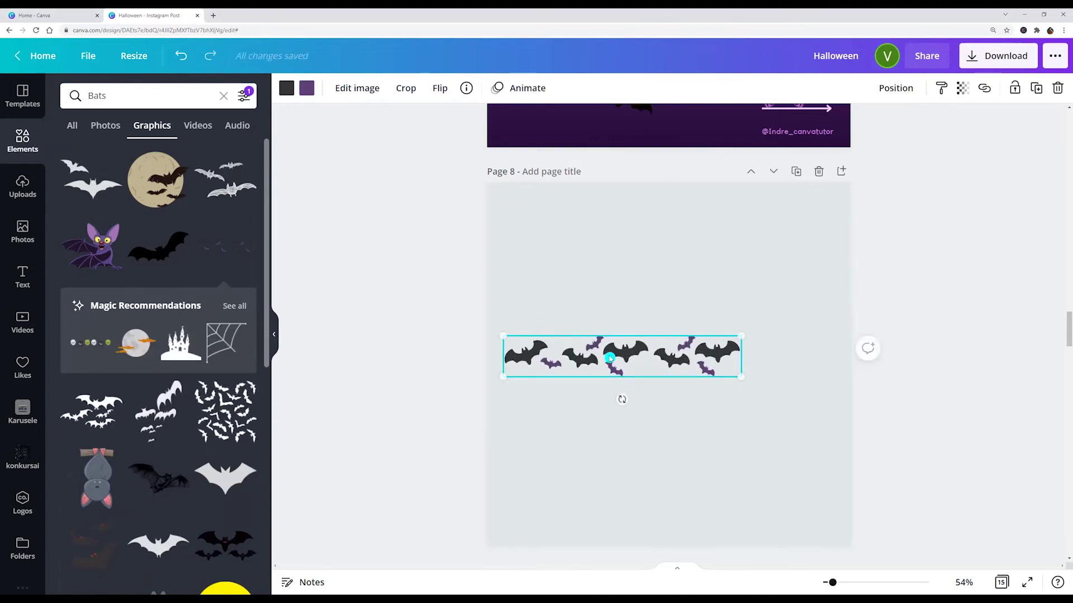
left_click_drag(620, 397, 661, 271)
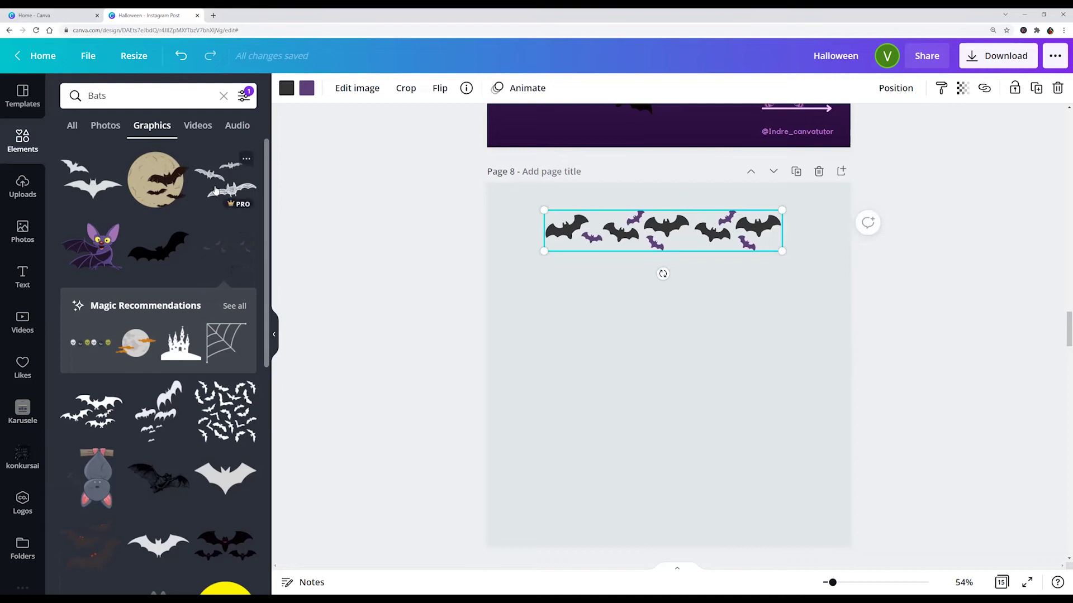
left_click(151, 251)
left_click_drag(665, 455, 574, 334)
Add a pale grey bat at lower right and a smaller engraved bat at bottom left.
left_click(217, 376)
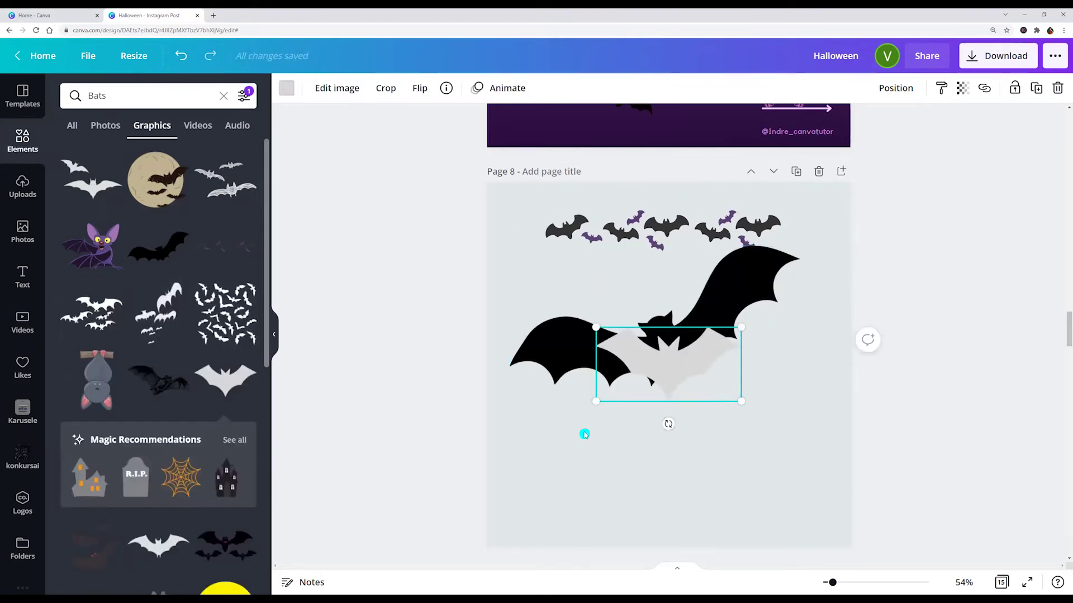
left_click_drag(703, 406, 782, 487)
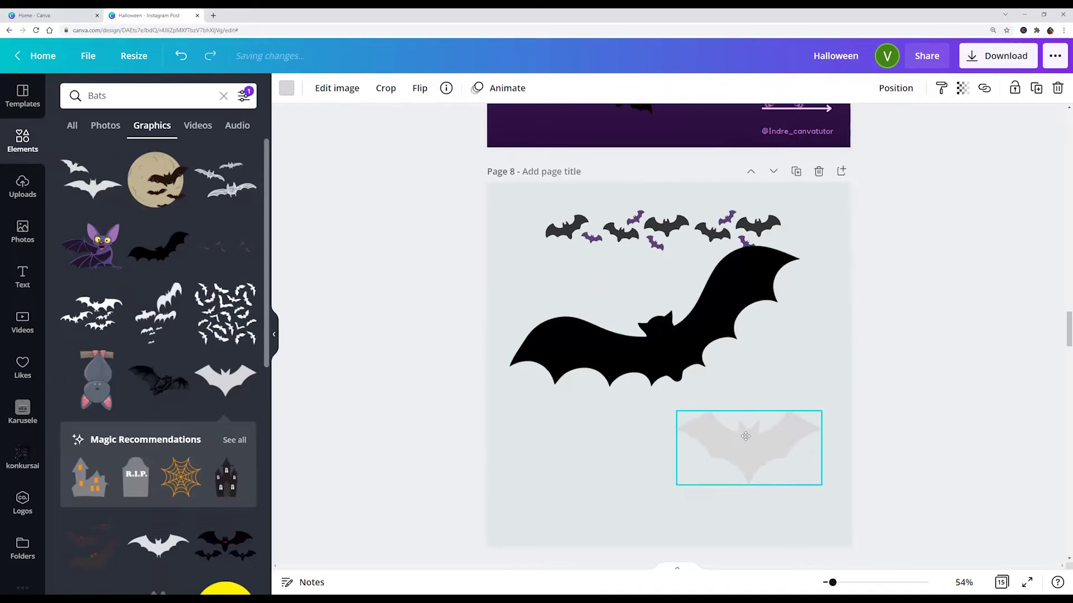
left_click(172, 390)
left_click_drag(700, 392, 650, 499)
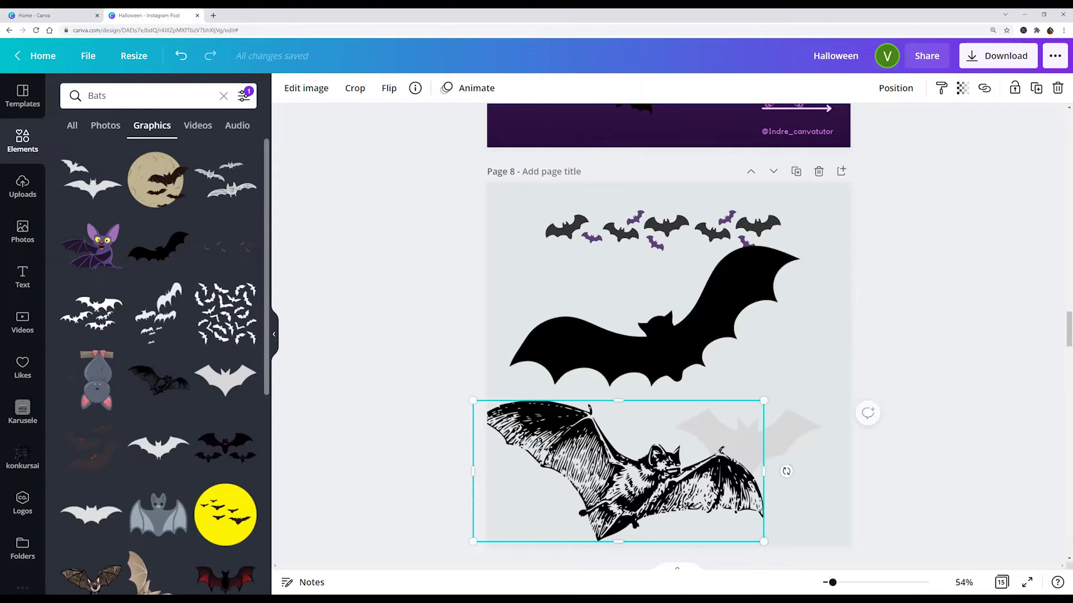
left_click_drag(763, 541, 687, 502)
left_click_drag(606, 479, 632, 498)
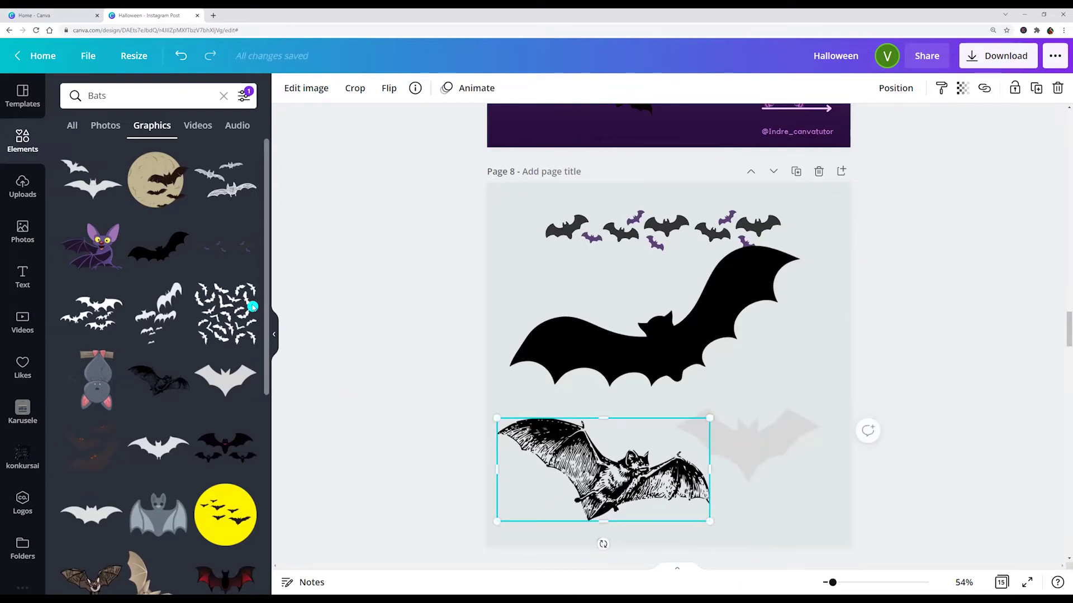
left_click(135, 97)
left_click(362, 216)
left_click(426, 249)
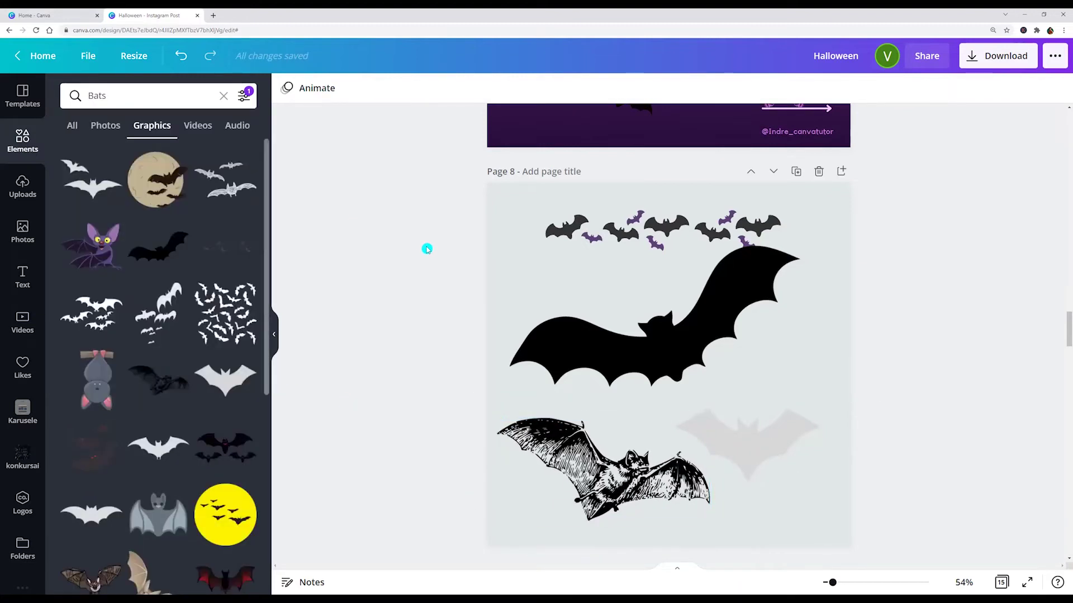
Delete the bat graphics page and search Elements for the 'Witch' heading text.
scroll(426, 254, "up", 2)
scroll(426, 254, "up", 5)
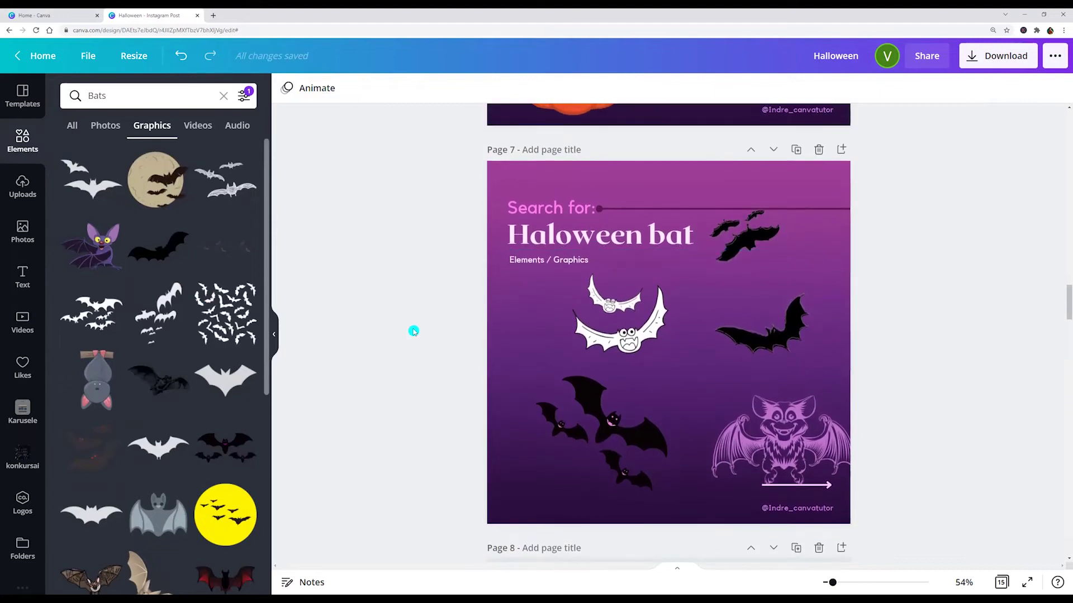
scroll(405, 338, "down", 2)
scroll(397, 346, "down", 2)
left_click(817, 339)
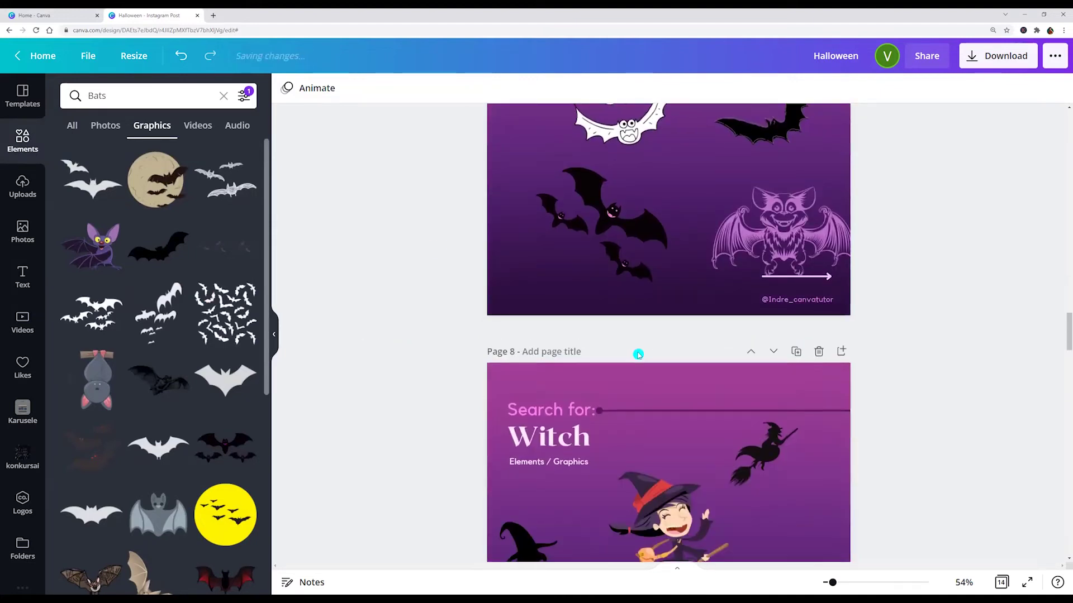
scroll(525, 321, "down", 3)
left_click(536, 259)
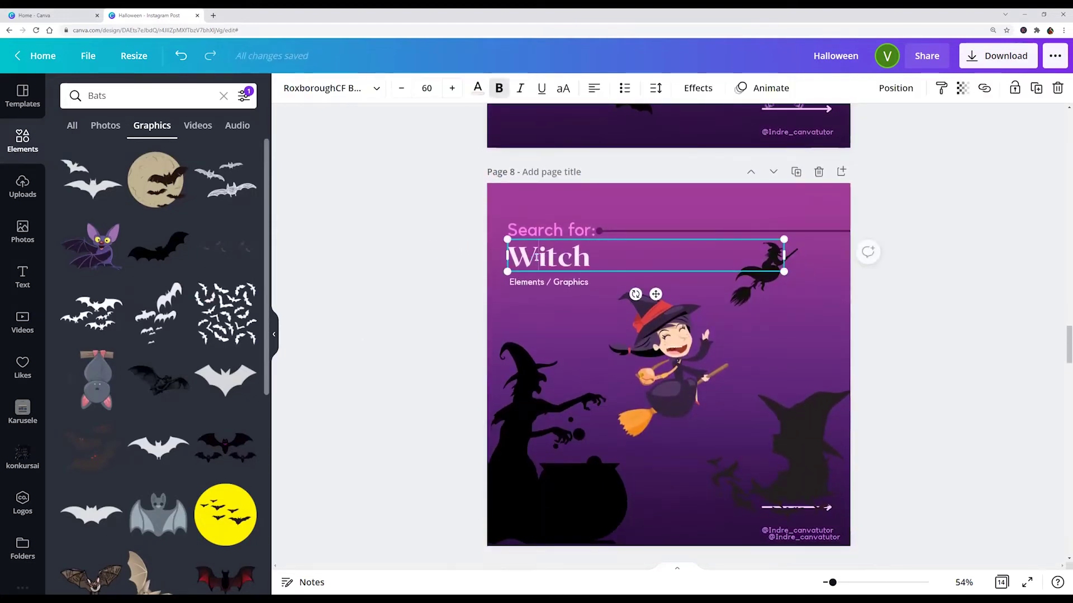
left_click(134, 95)
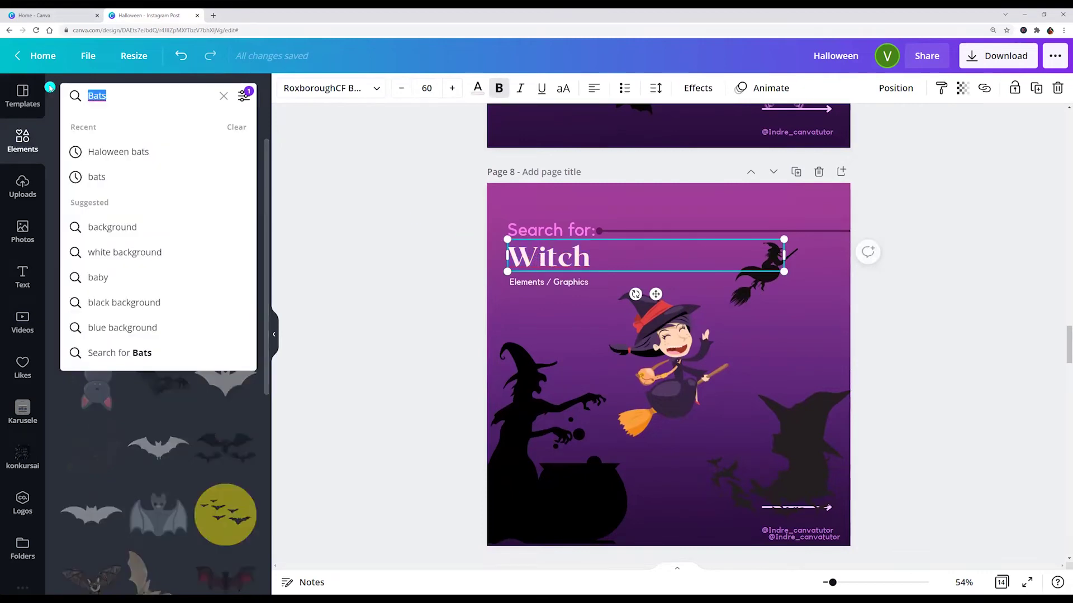
type("Witch")
key("Return")
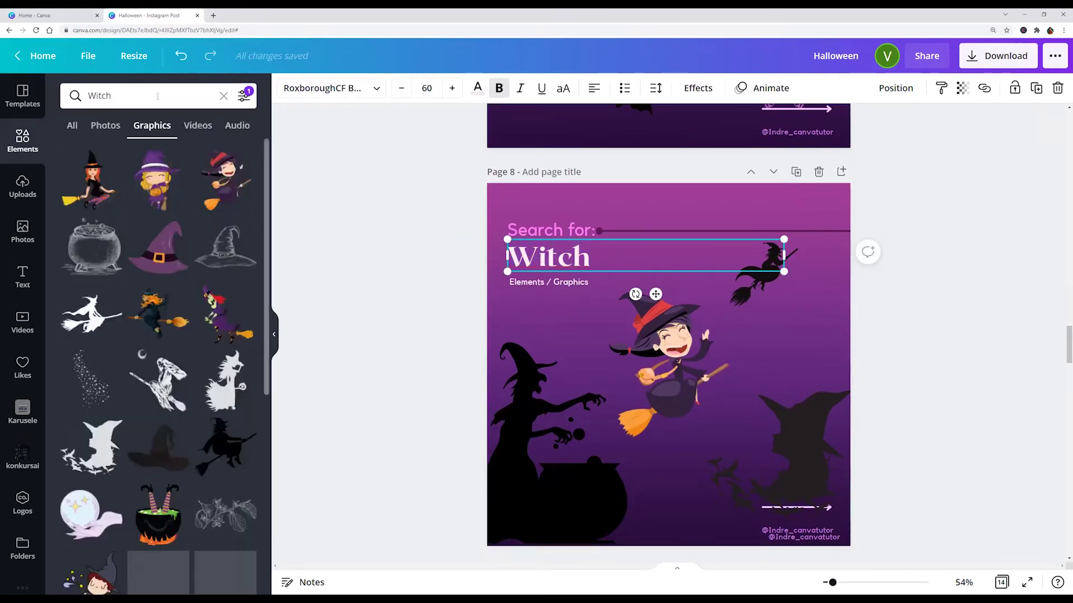
Add page 9 with blonde, black-haired and black-and-white witches across the top.
left_click(841, 171)
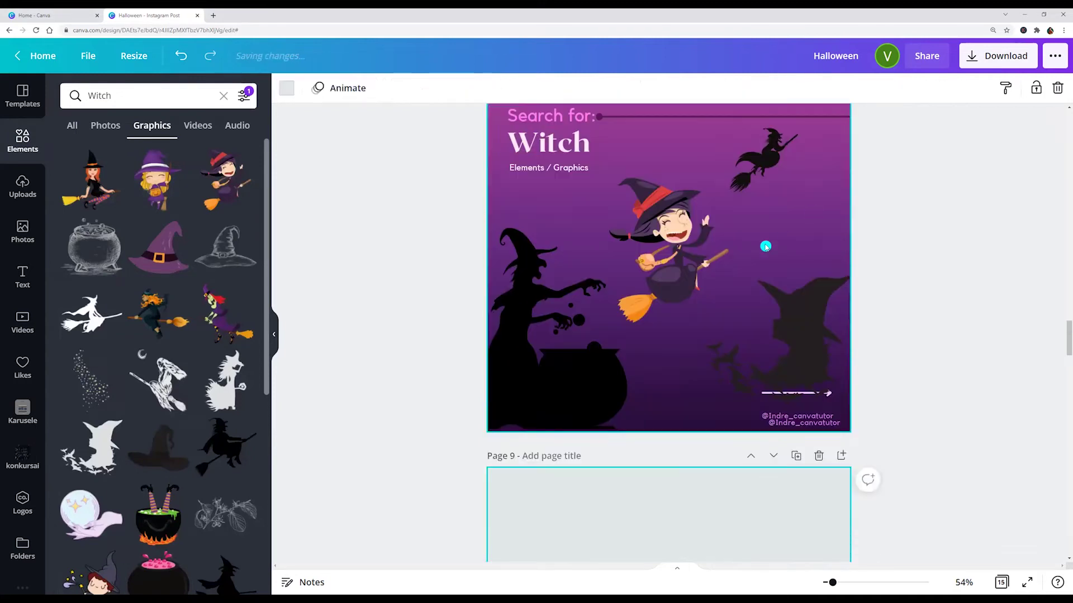
left_click(221, 171)
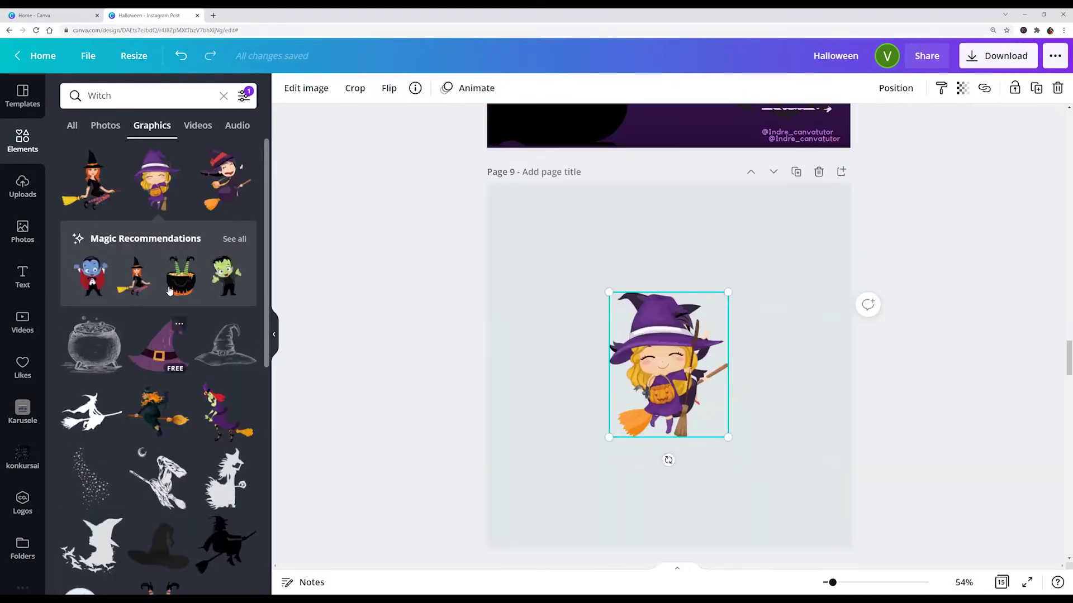
scroll(158, 416, "down", 3)
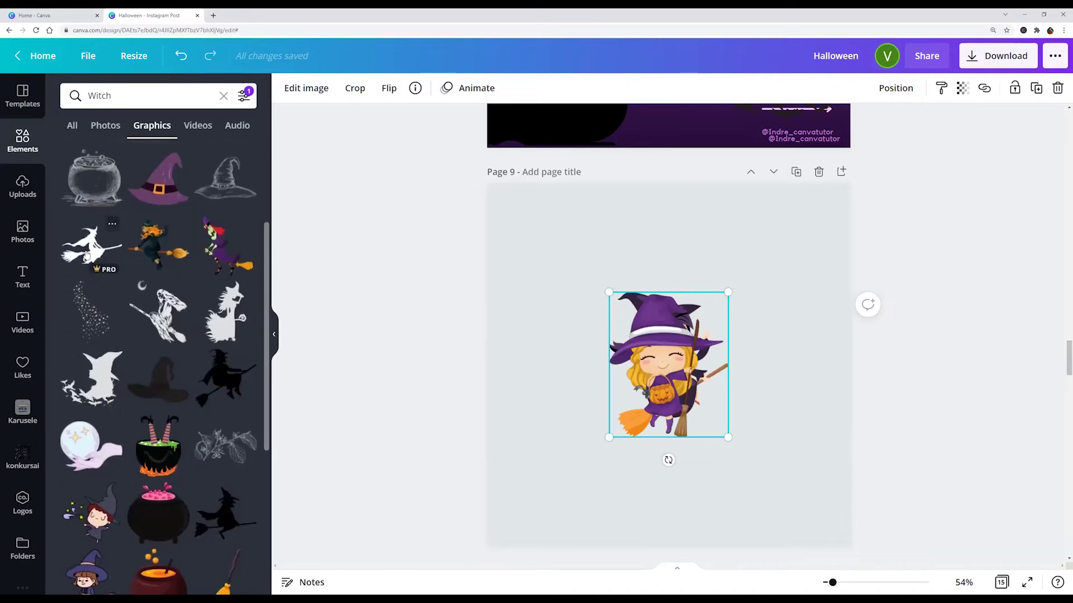
left_click_drag(668, 377, 754, 276)
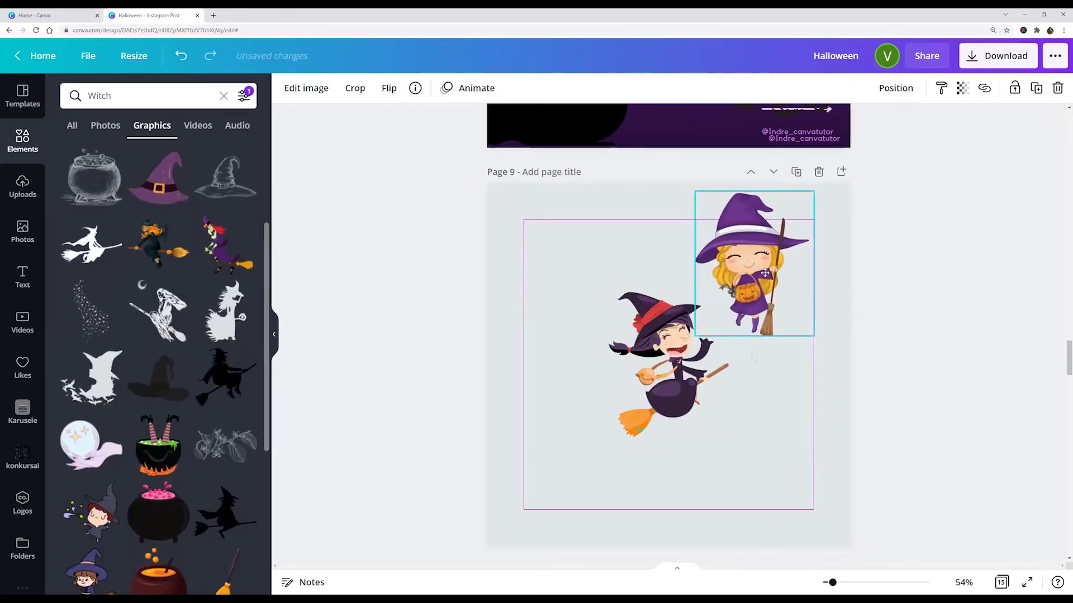
left_click(701, 368)
left_click_drag(701, 368, 580, 267)
left_click(168, 310)
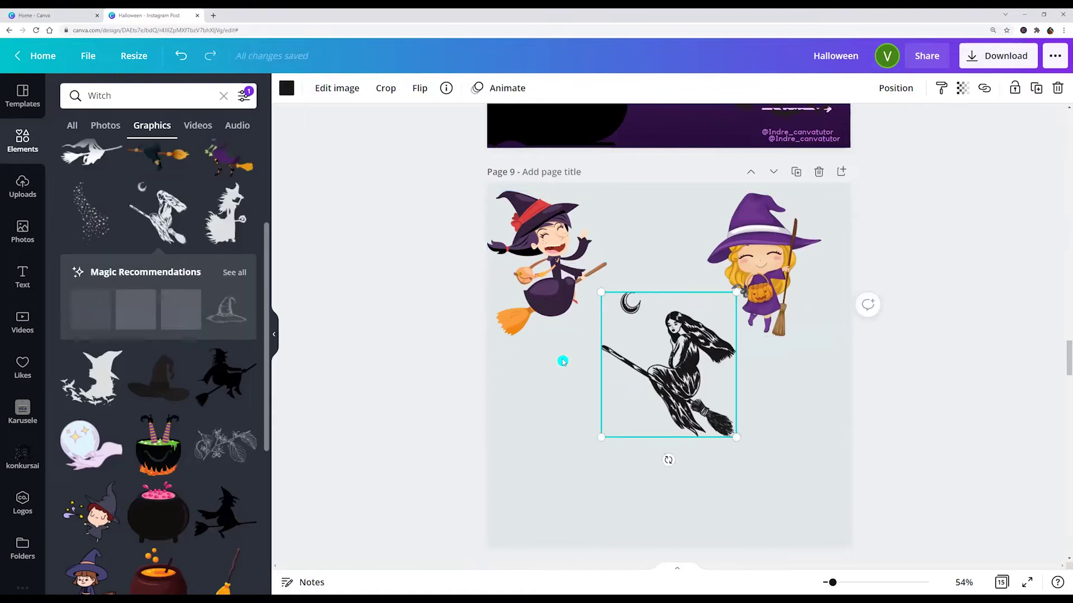
left_click_drag(665, 363, 663, 275)
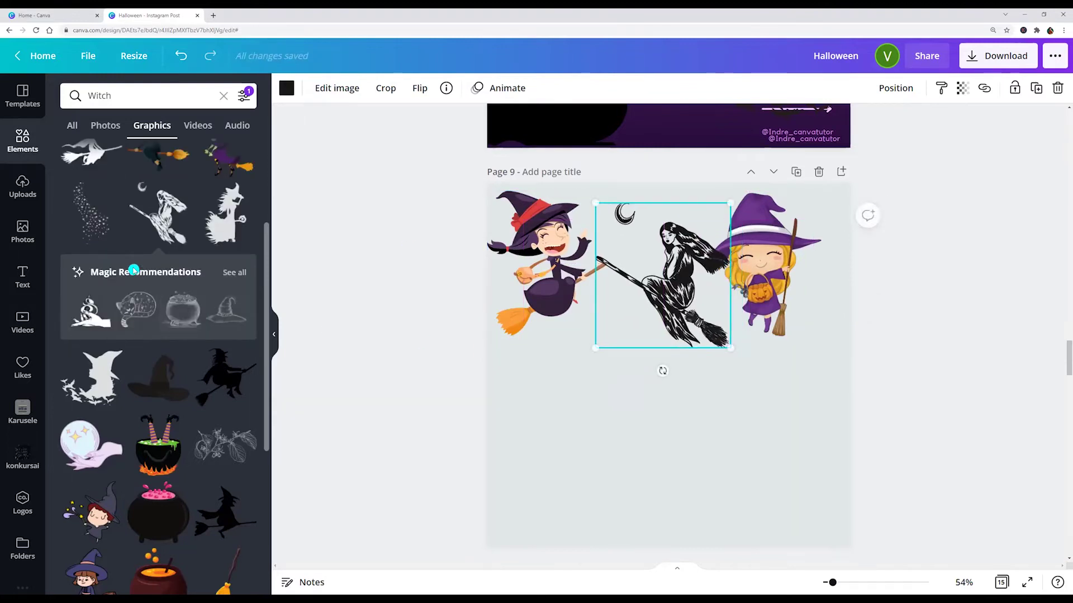
Filter witch results to free graphics and add a black flying-witch silhouette at lower left.
left_click(243, 96)
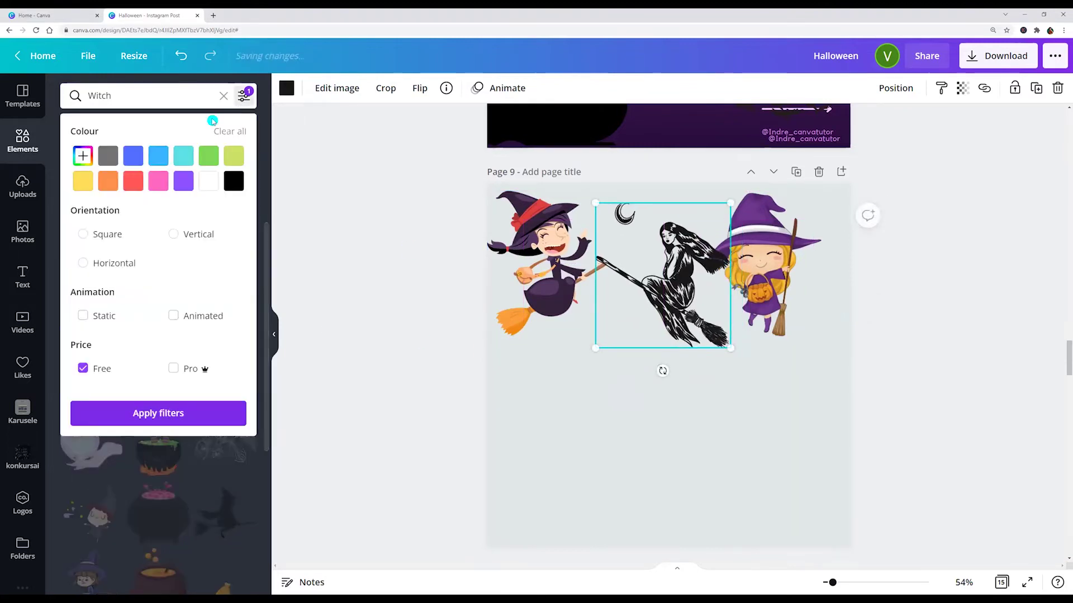
left_click(159, 415)
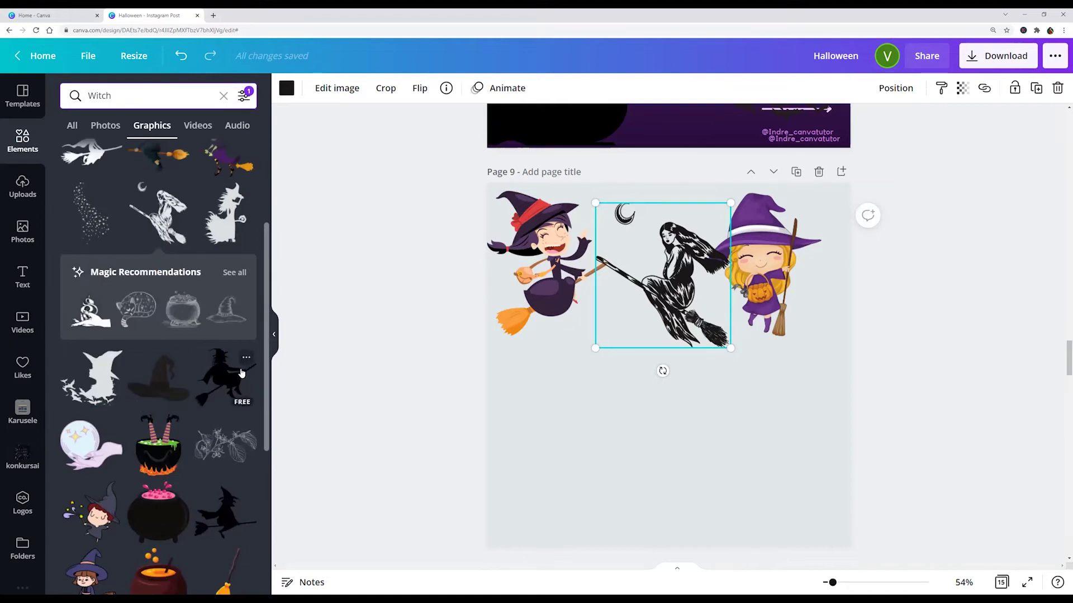
scroll(241, 373, "down", 2)
left_click(224, 257)
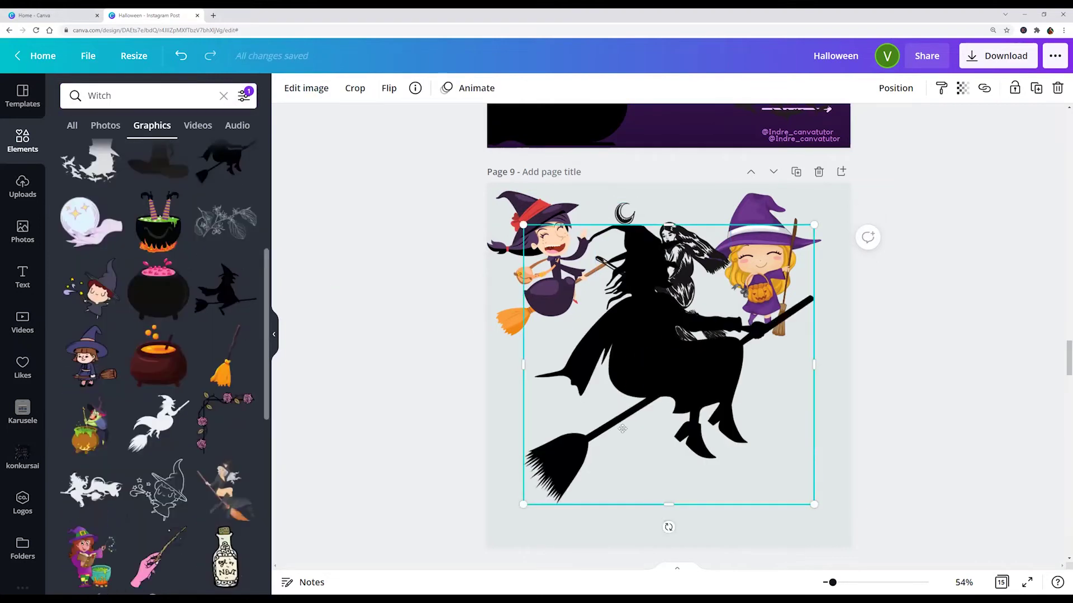
left_click_drag(623, 429, 576, 517)
Delete the cartoon, black-and-white and blonde witches, moving the silhouette toward the centre.
left_click(566, 263)
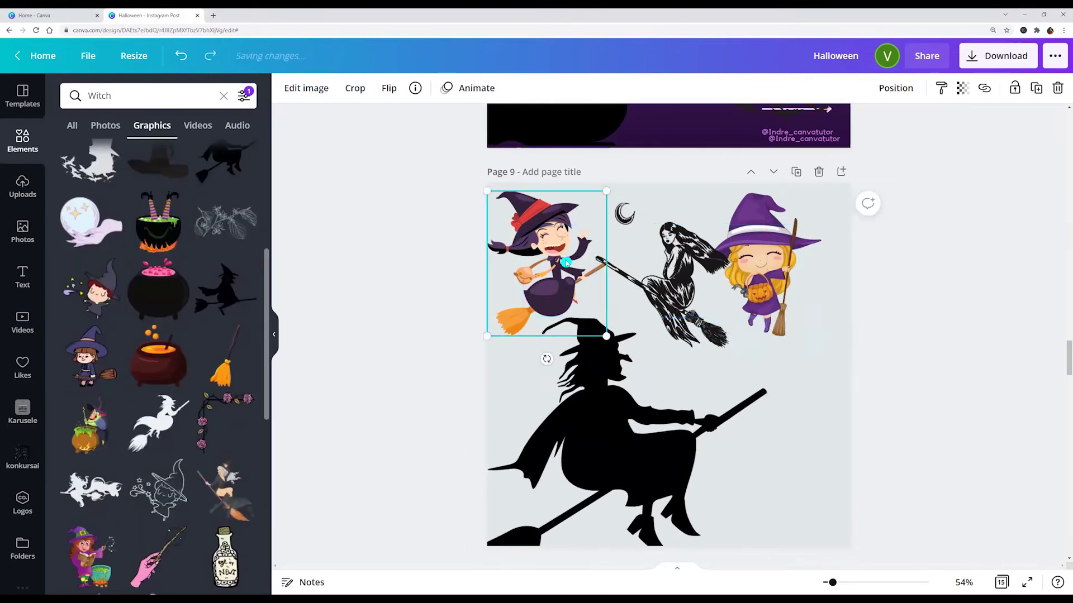
key("Delete")
left_click(602, 267)
key("Delete")
left_click(760, 313)
key("Delete")
left_click(627, 410)
left_click_drag(626, 411, 643, 311)
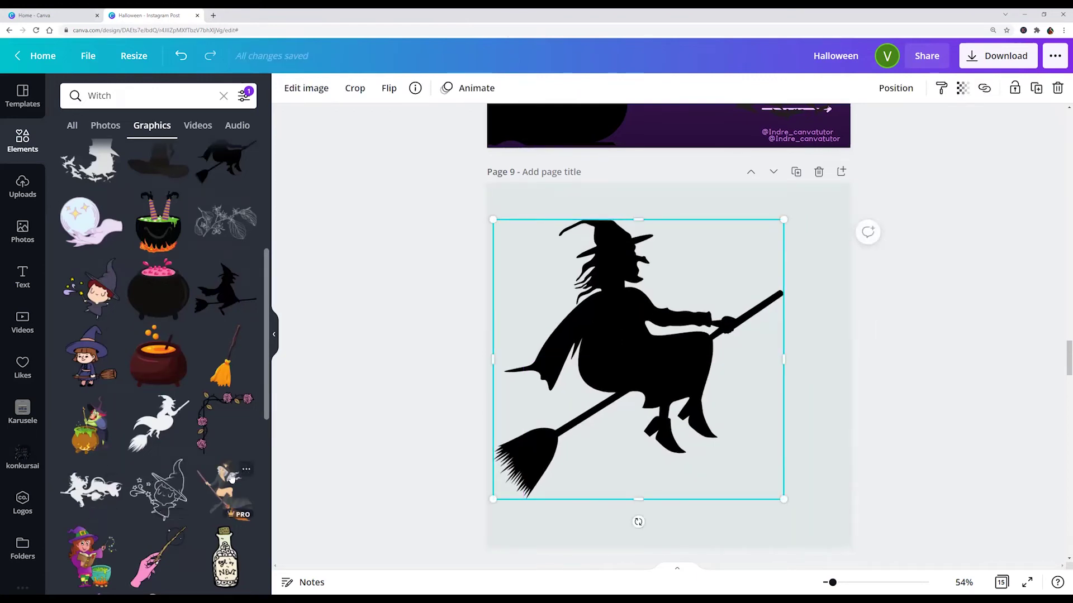
Add the green-faced purple witch, nudge the silhouette, and show all recommended graphics.
scroll(209, 473, "down", 4)
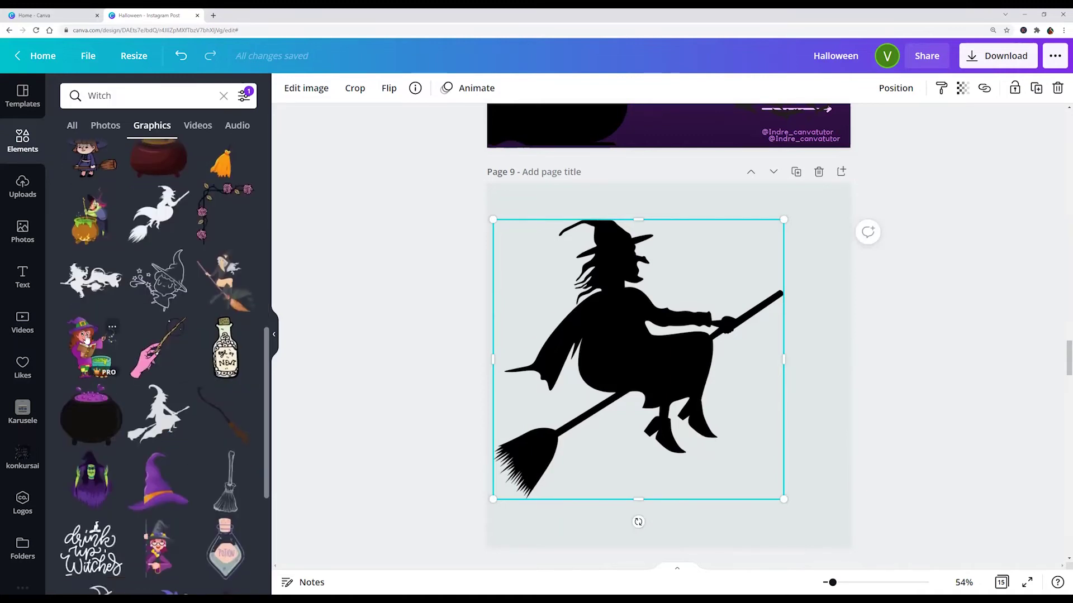
scroll(96, 418, "down", 4)
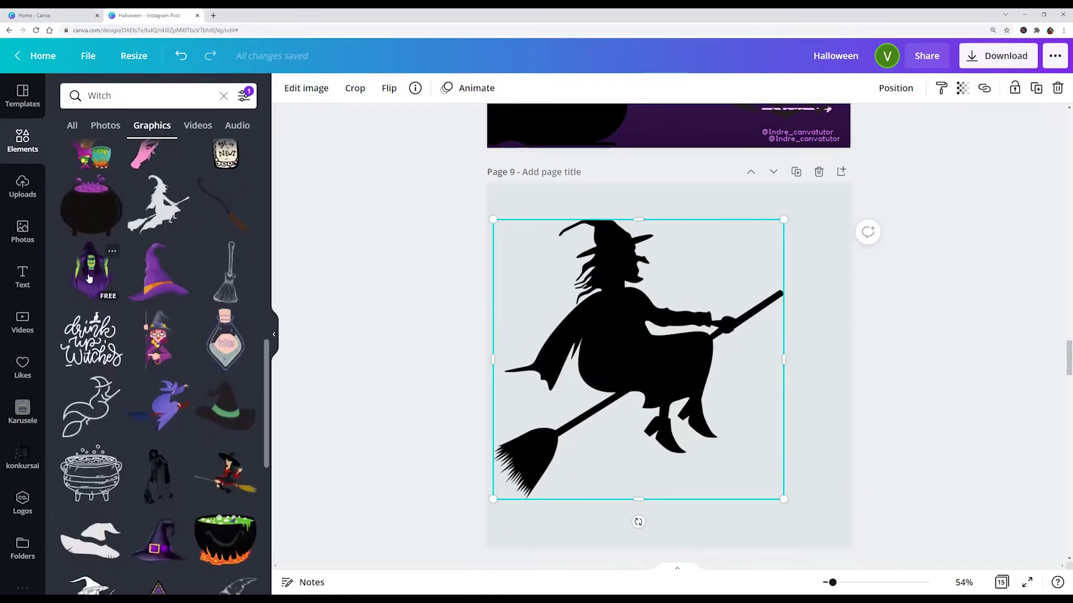
left_click(92, 280)
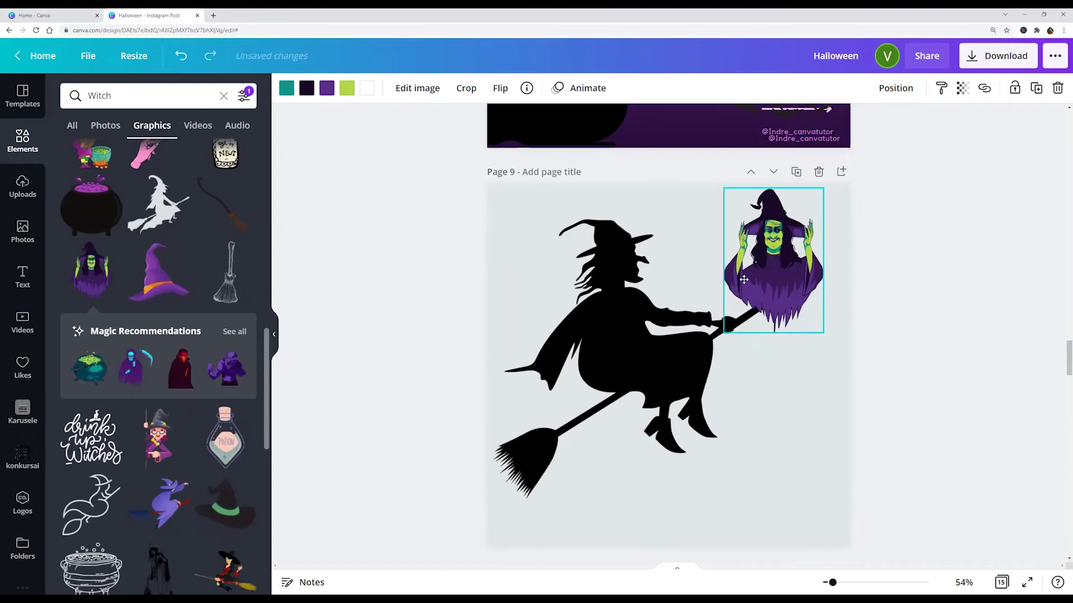
left_click_drag(622, 345, 604, 367)
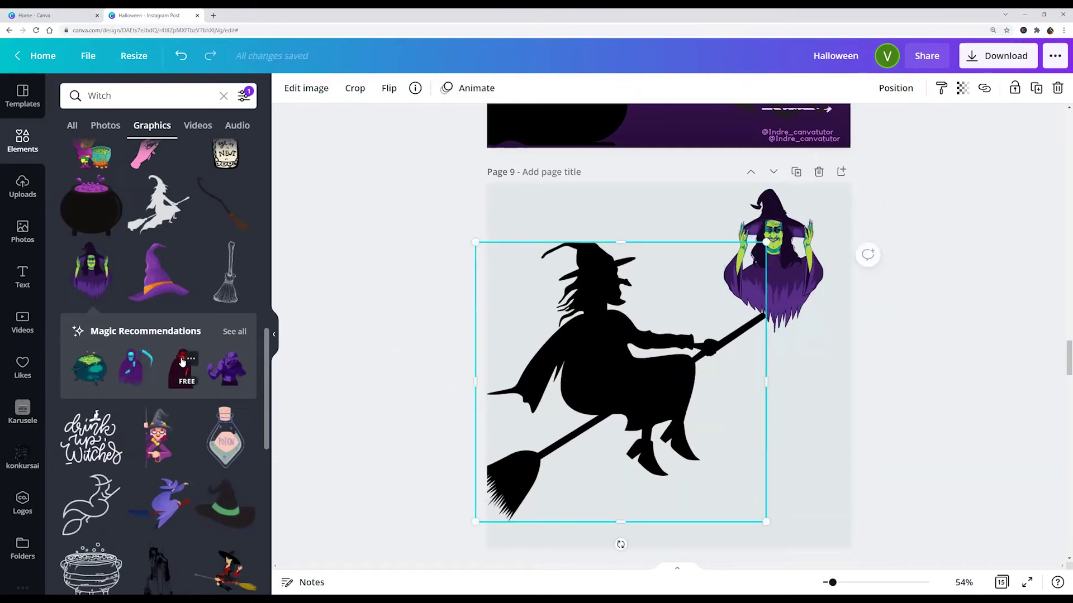
left_click(234, 332)
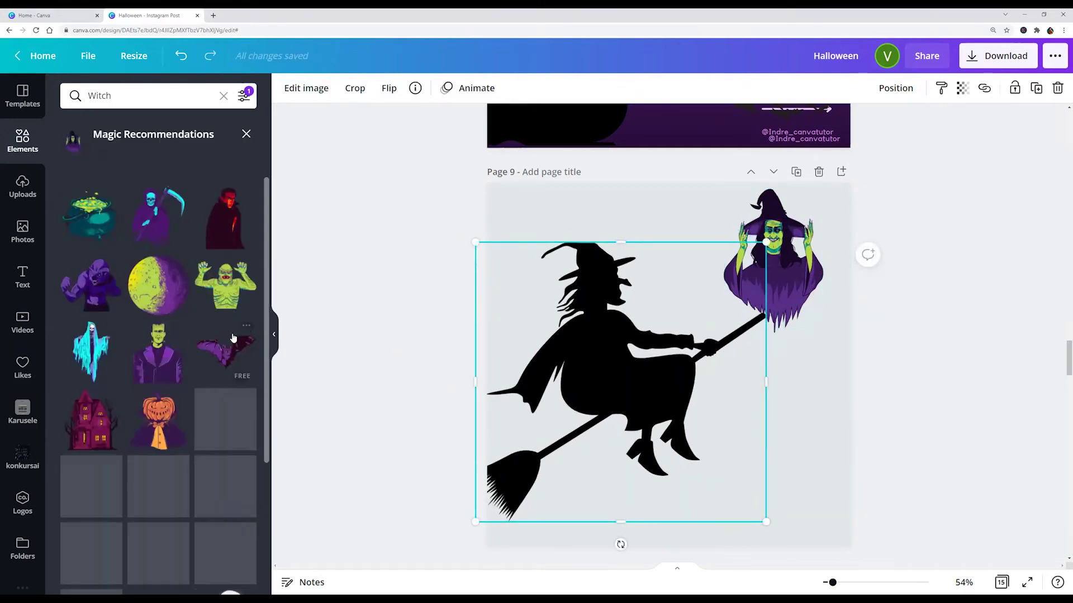
Replace the black witch with a vampire at top-left and a grim reaper at lower left.
left_click(221, 205)
left_click(557, 297)
key("Delete")
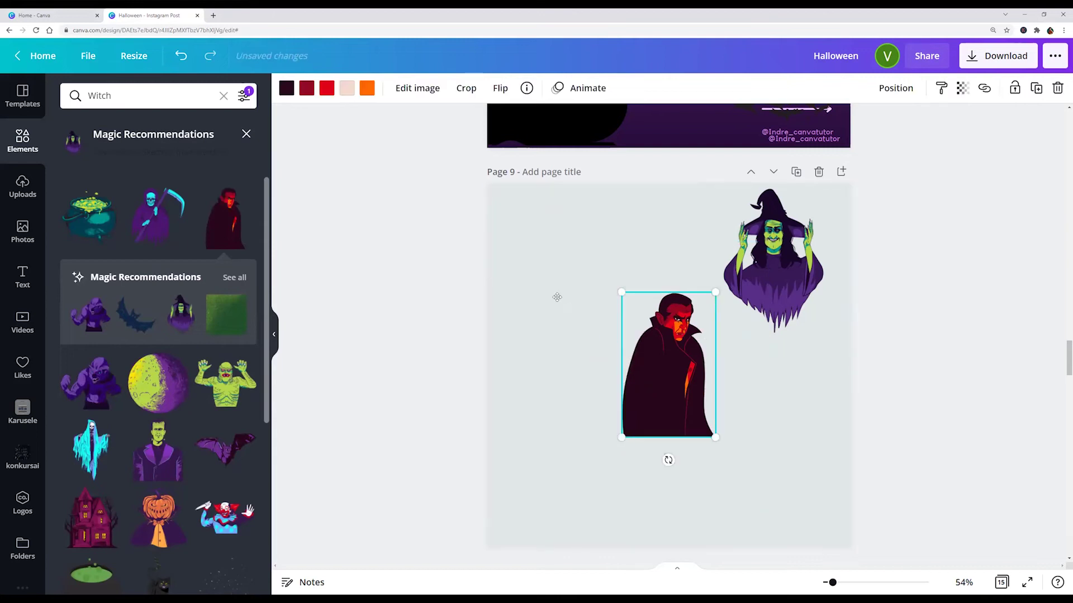
left_click_drag(653, 384, 524, 282)
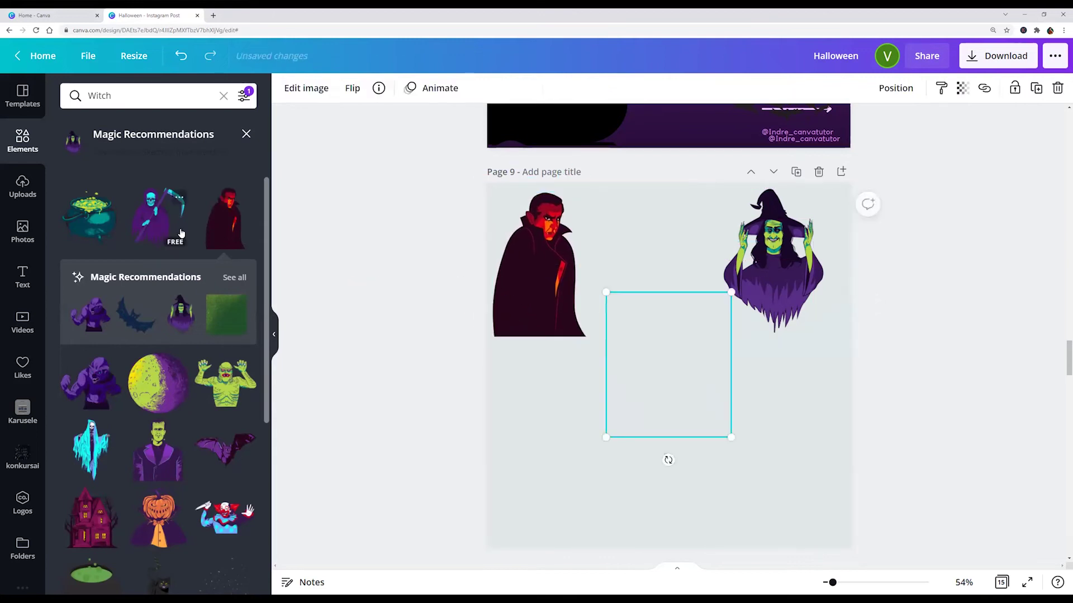
left_click_drag(646, 385, 598, 463)
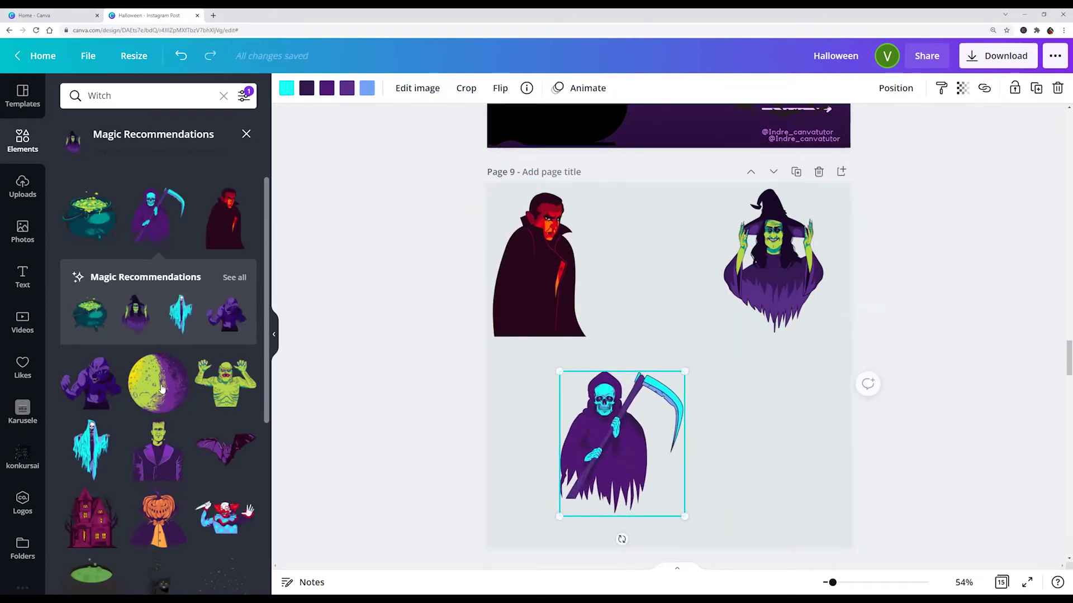
Add a green creature at lower right and a ghost between the vampire and witch.
left_click(213, 378)
left_click_drag(657, 351, 762, 446)
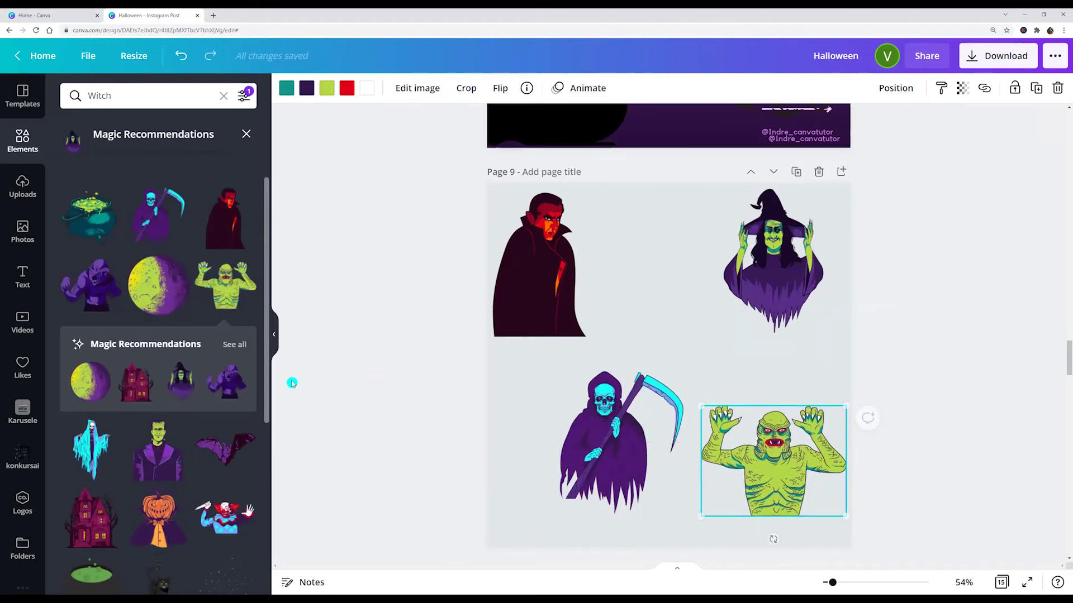
left_click(95, 448)
left_click_drag(677, 349, 665, 304)
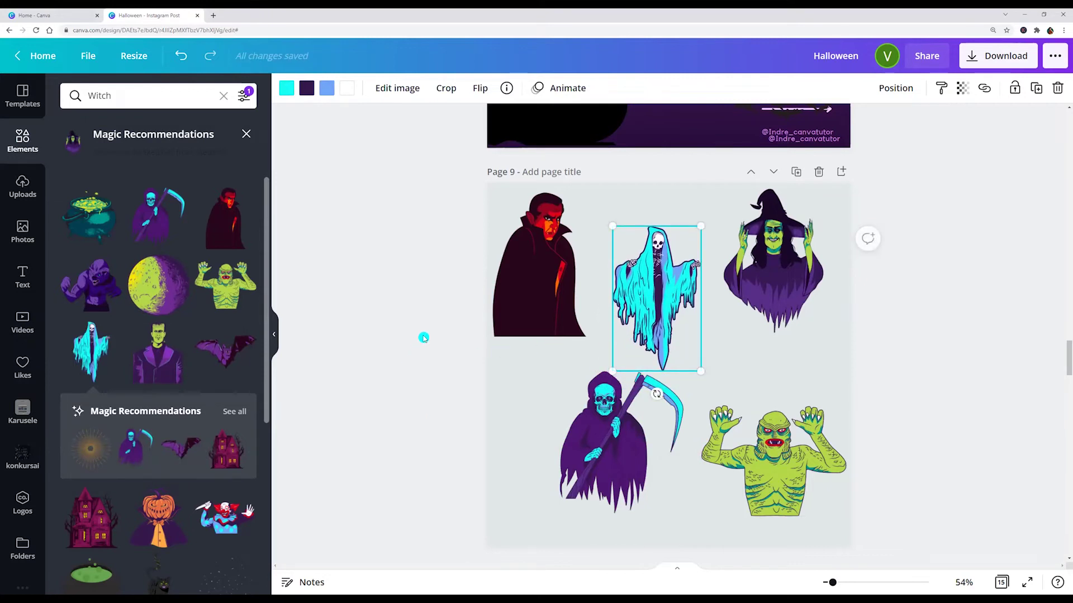
scroll(428, 280, "down", 8)
left_click(608, 206)
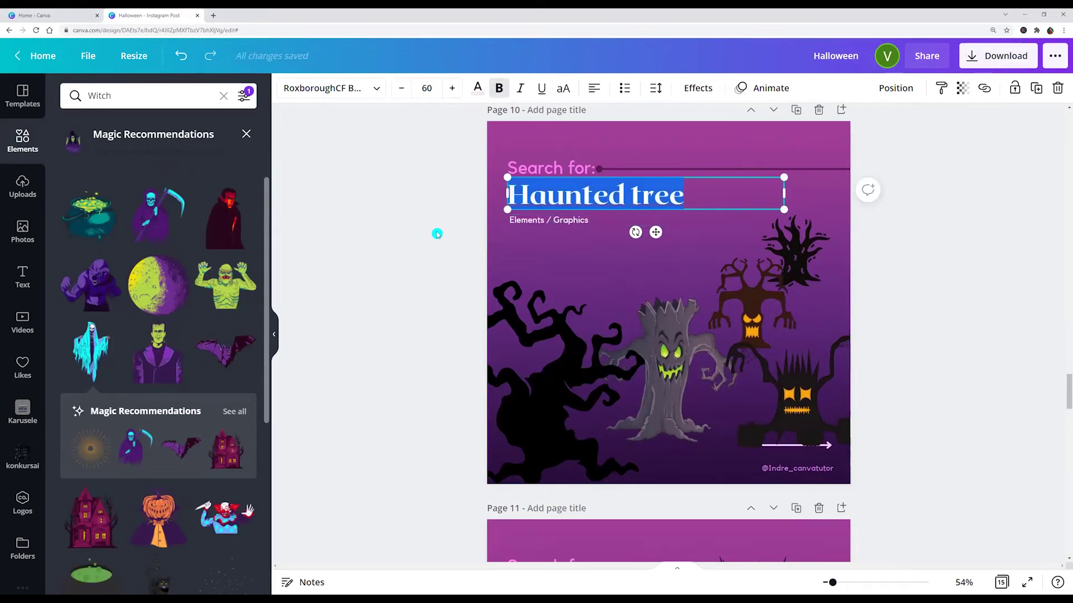
Search Elements for 'Haunted tree' and add a blank page 11 after page 10.
left_click(67, 95)
type("Haunted tree")
key("Return")
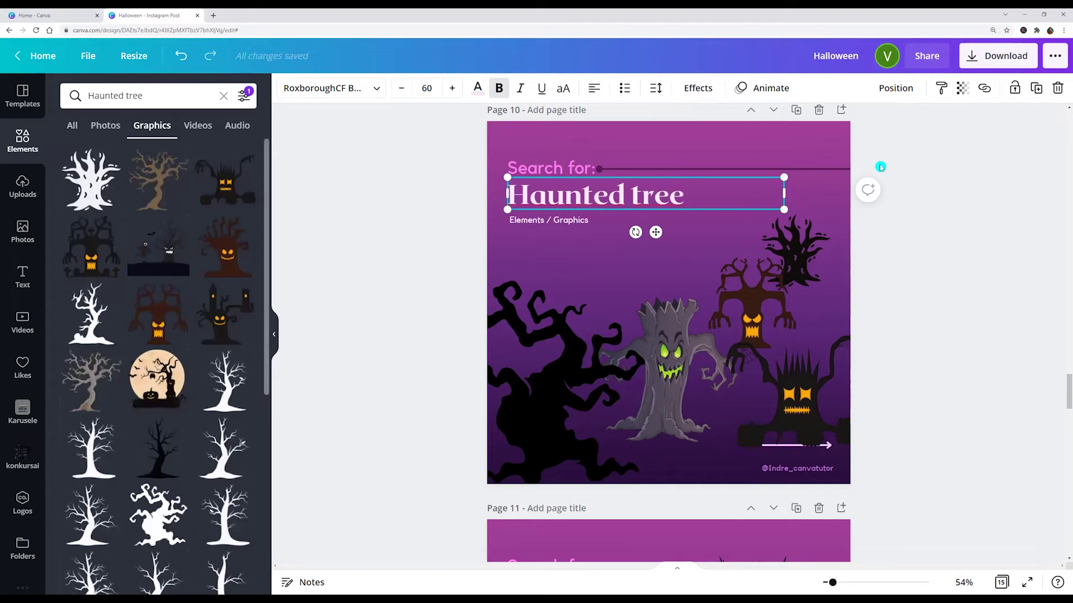
left_click(840, 111)
left_click(694, 319)
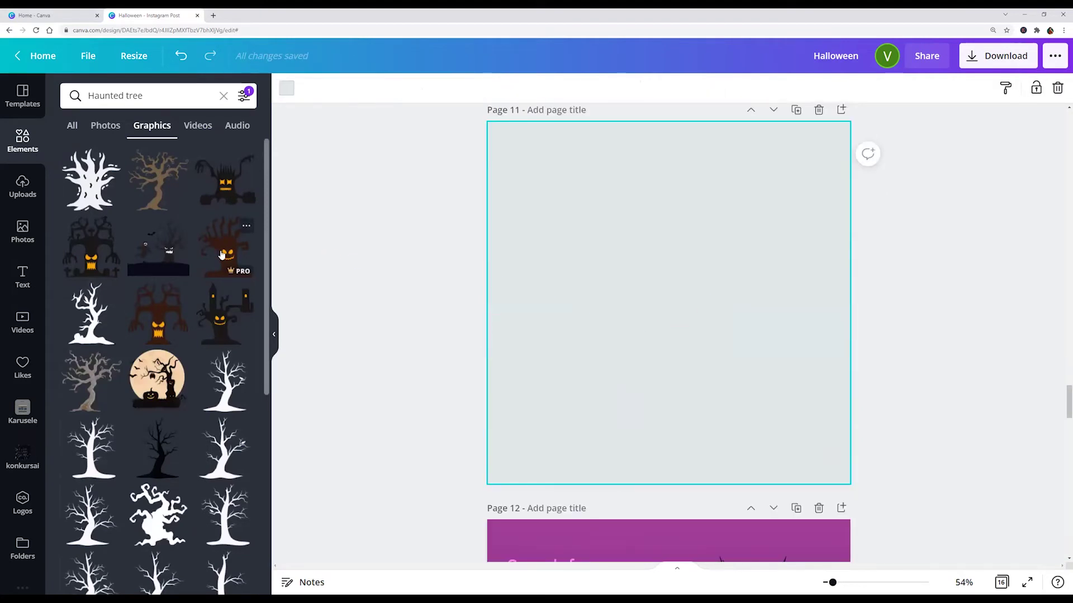
Place haunted, dead, bare and twisted tree graphics in the four corners of page 11.
left_click(228, 187)
left_click_drag(622, 252, 531, 151)
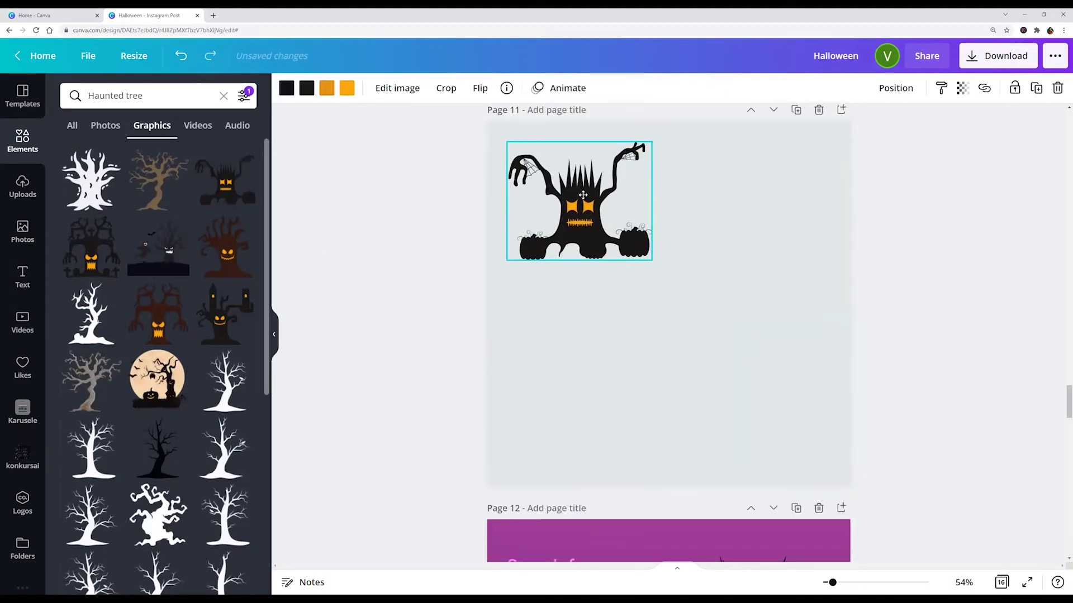
left_click(84, 323)
left_click_drag(623, 338, 725, 263)
left_click(234, 398)
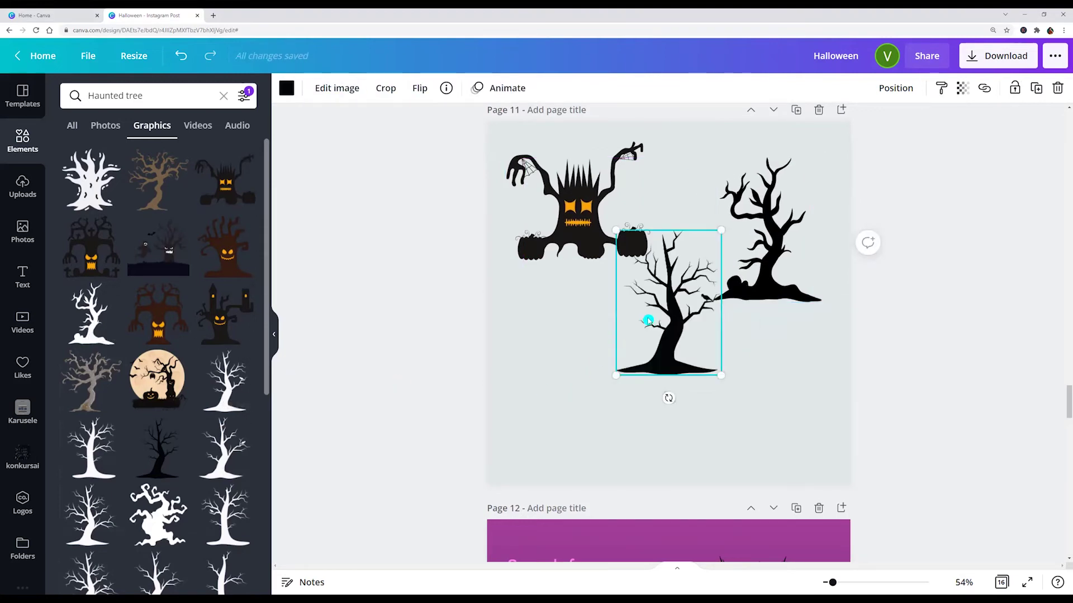
left_click_drag(647, 317, 547, 416)
left_click(152, 521)
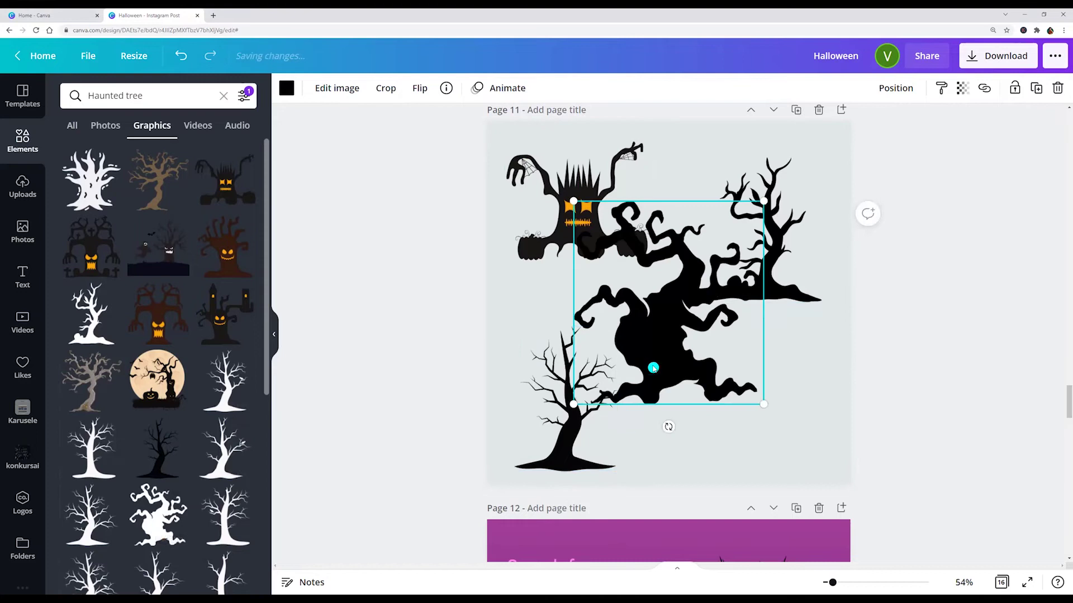
left_click_drag(651, 366, 644, 415)
Delete the bare, haunted-face and dead trees, and move the twisted tree to the upper left.
left_click(565, 431)
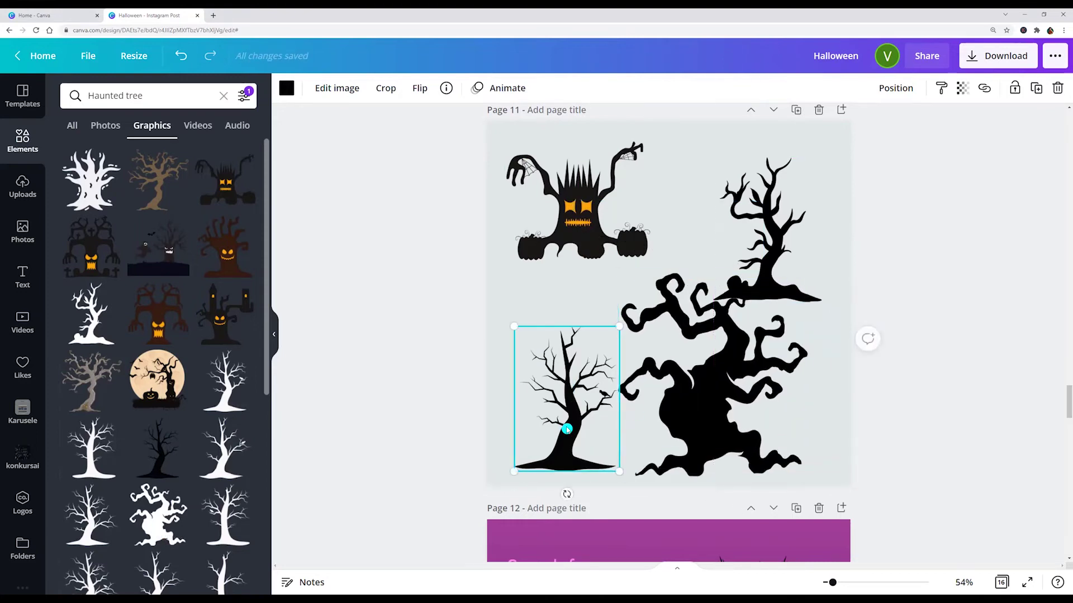
key("Delete")
left_click(578, 212)
key("Delete")
left_click(746, 249)
key("Delete")
left_click_drag(747, 369, 557, 253)
Add the haunted castle tree at the lower right of page 11.
left_click(222, 330)
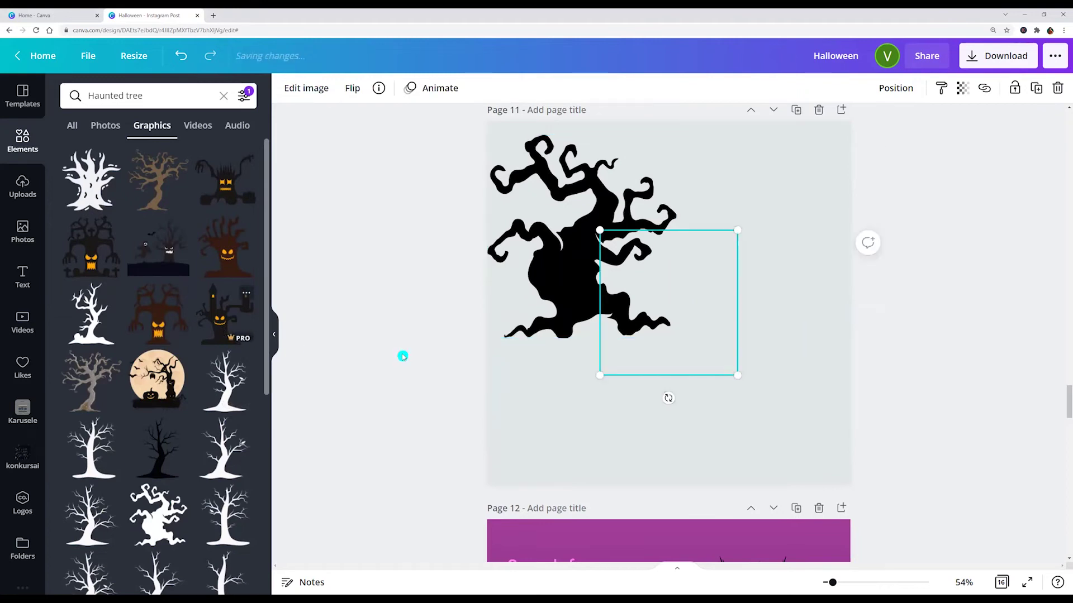
left_click_drag(666, 305, 746, 383)
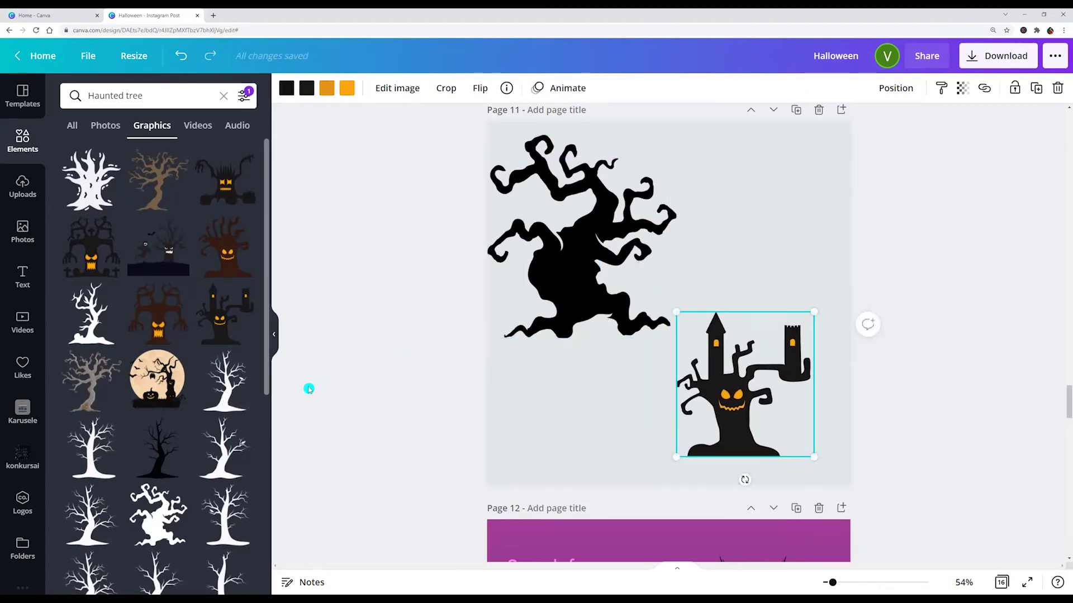
scroll(126, 387, "down", 10)
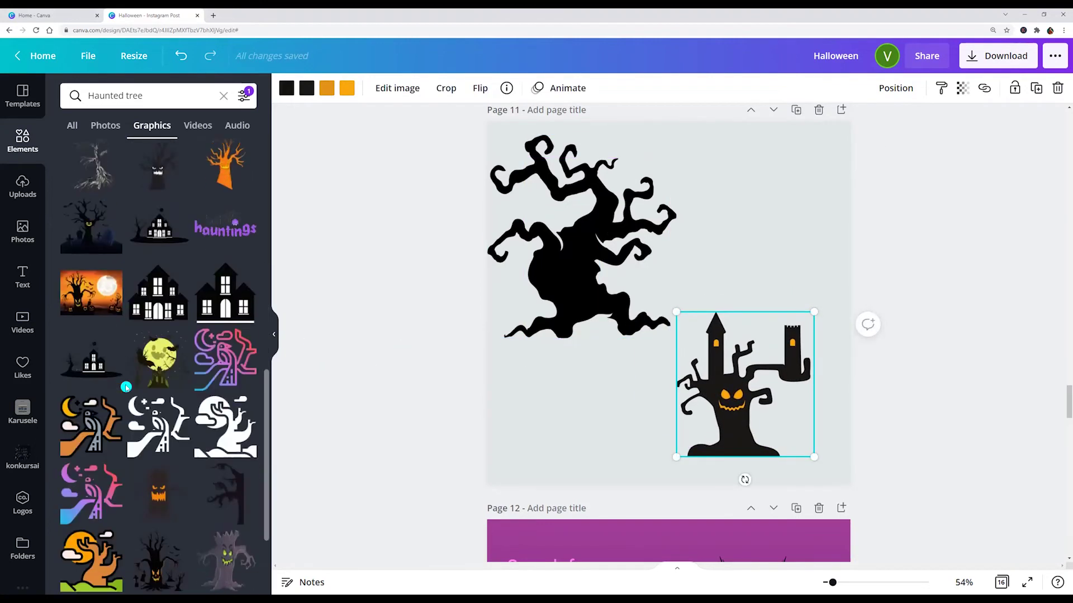
scroll(127, 387, "down", 7)
scroll(471, 350, "down", 1)
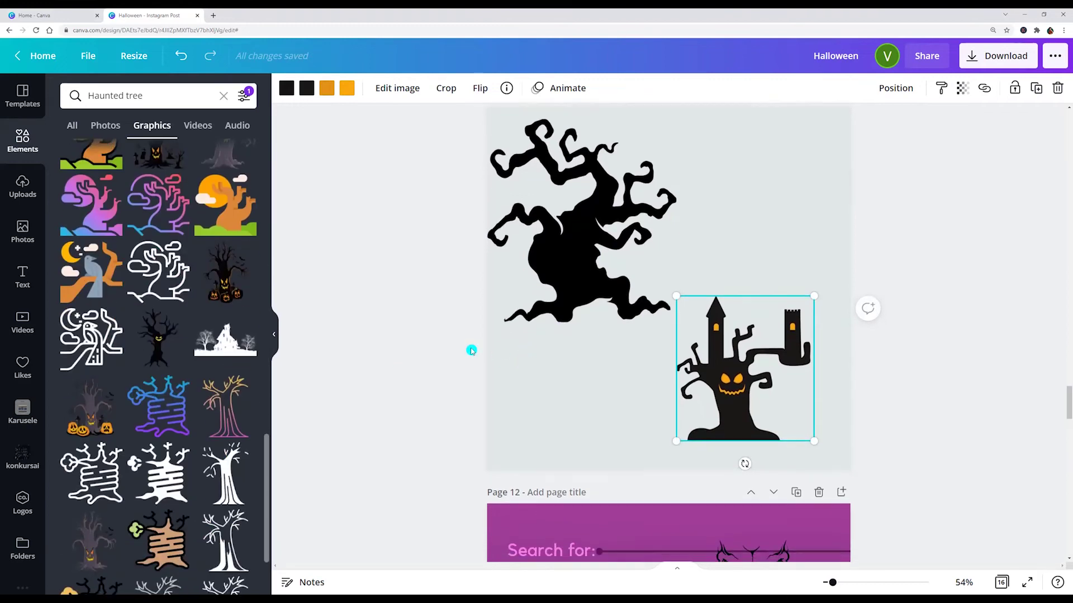
Search graphics for 'Skull' and put a crossbones skull on a new page 13 after page 12.
scroll(424, 335, "down", 7)
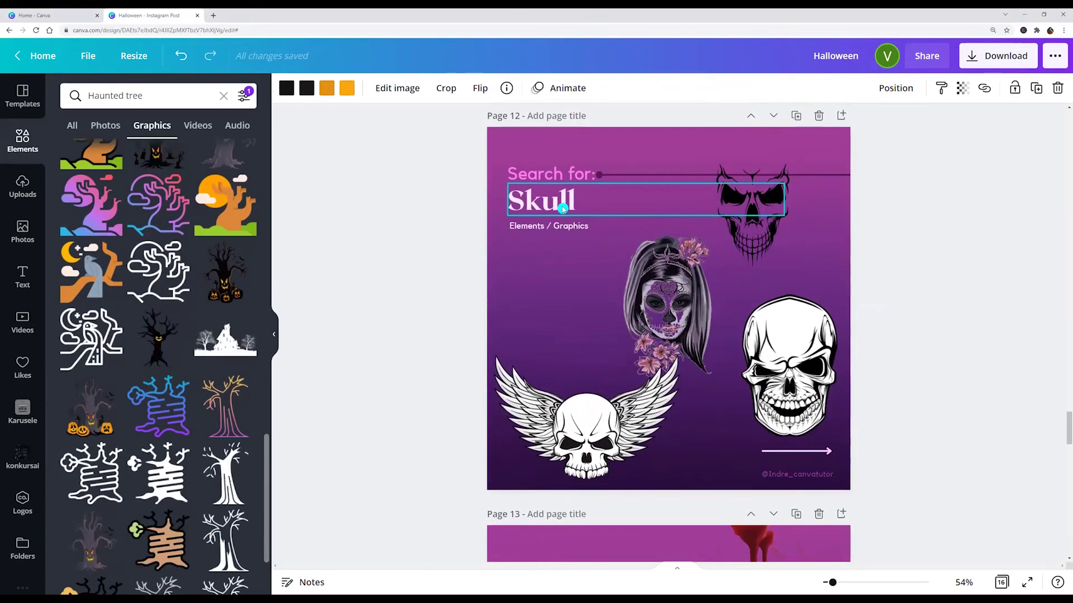
left_click(563, 208)
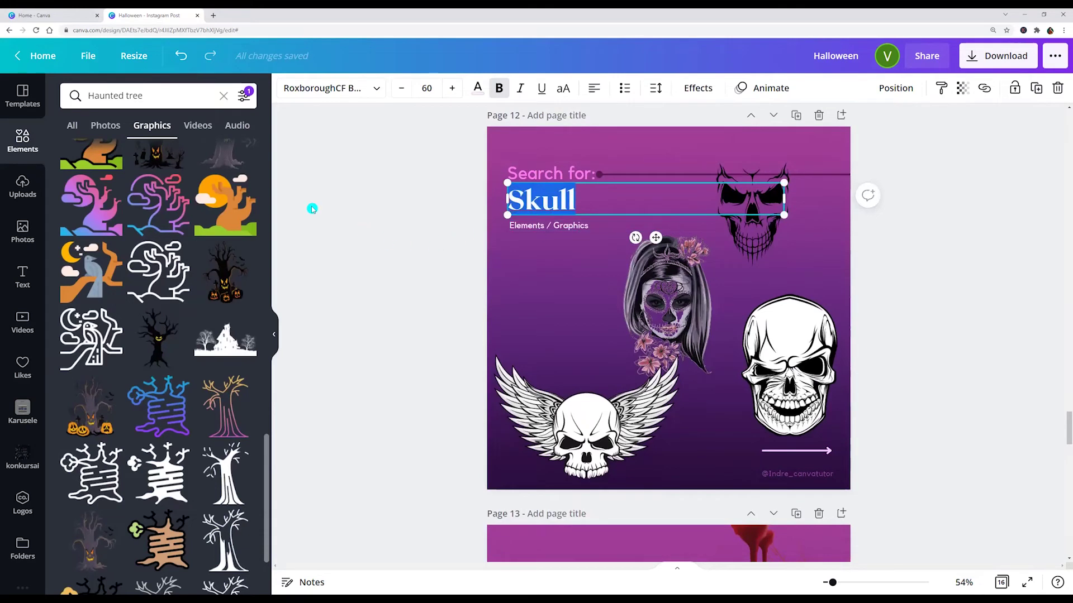
triple_click(153, 95)
type("Skull")
key("Return")
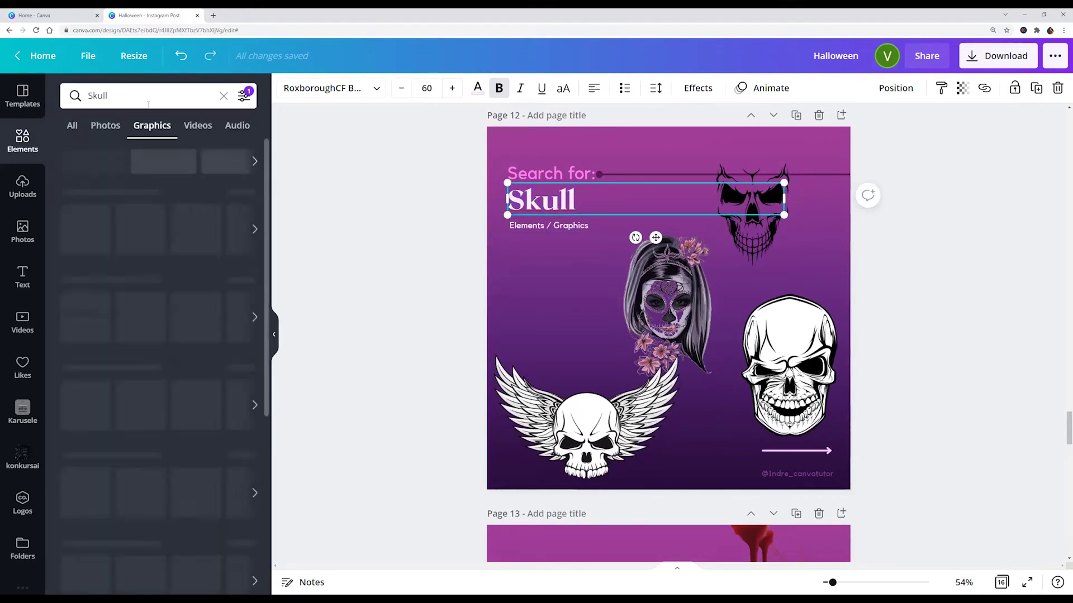
left_click(842, 115)
left_click(222, 183)
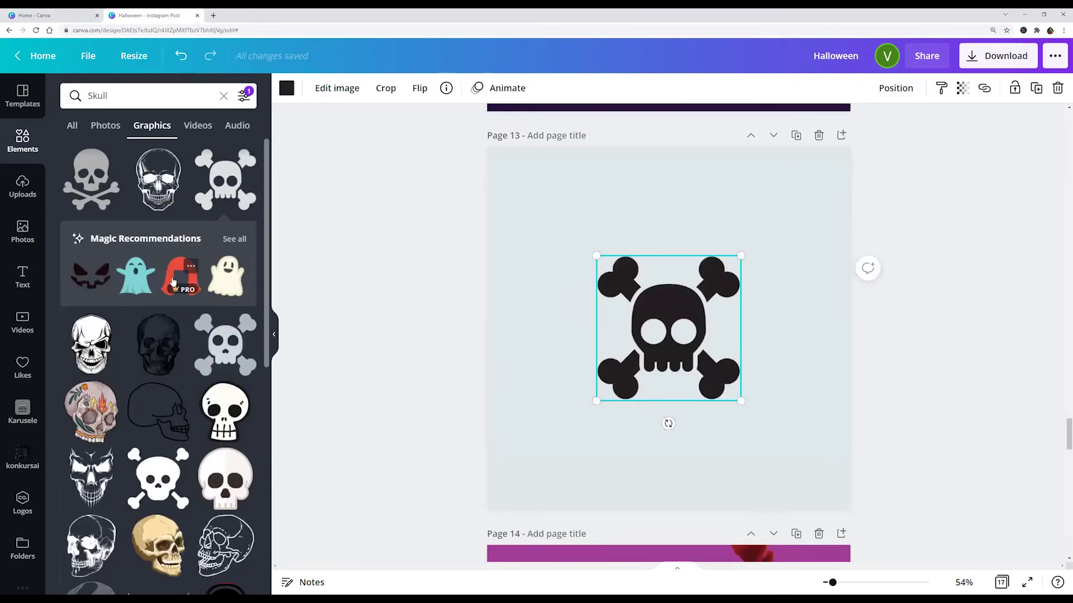
Place a grinning skull upper right and a sketched skull lower right, then see all recommended skulls.
left_click(99, 362)
left_click_drag(656, 333, 570, 231)
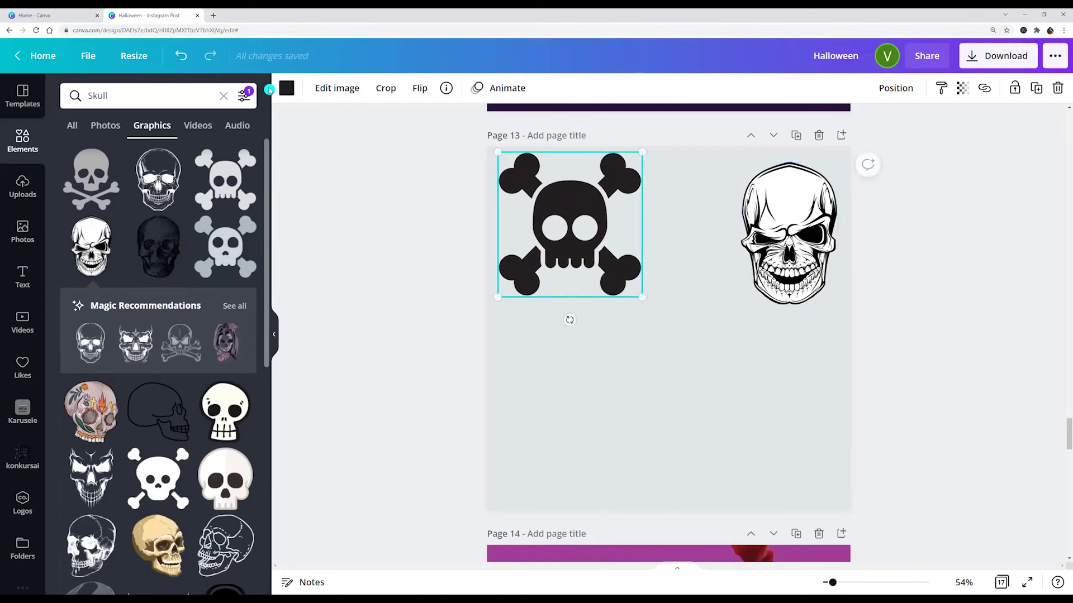
left_click(243, 95)
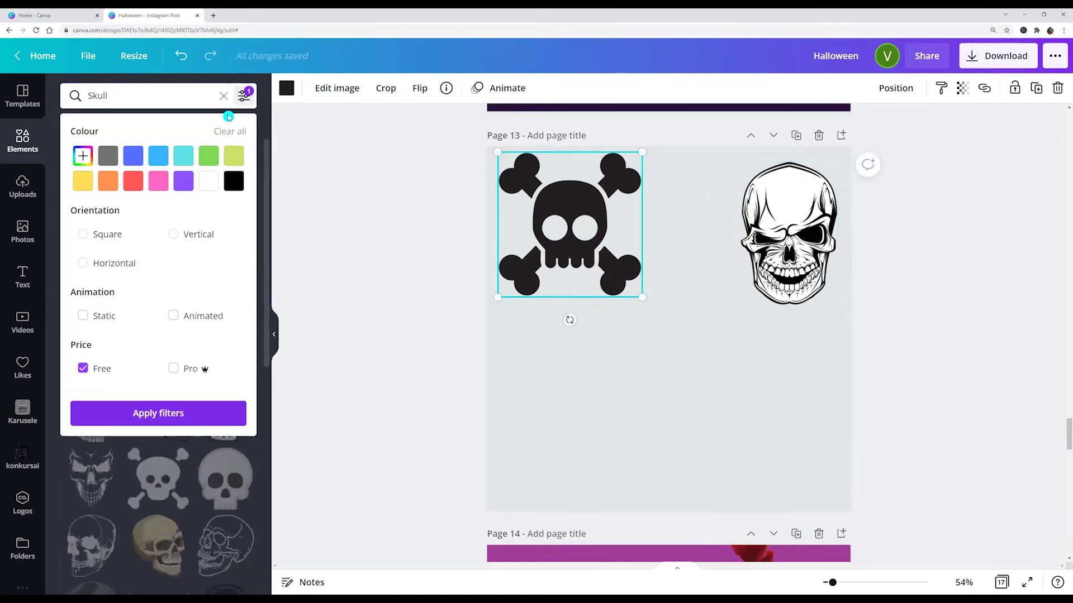
left_click(112, 414)
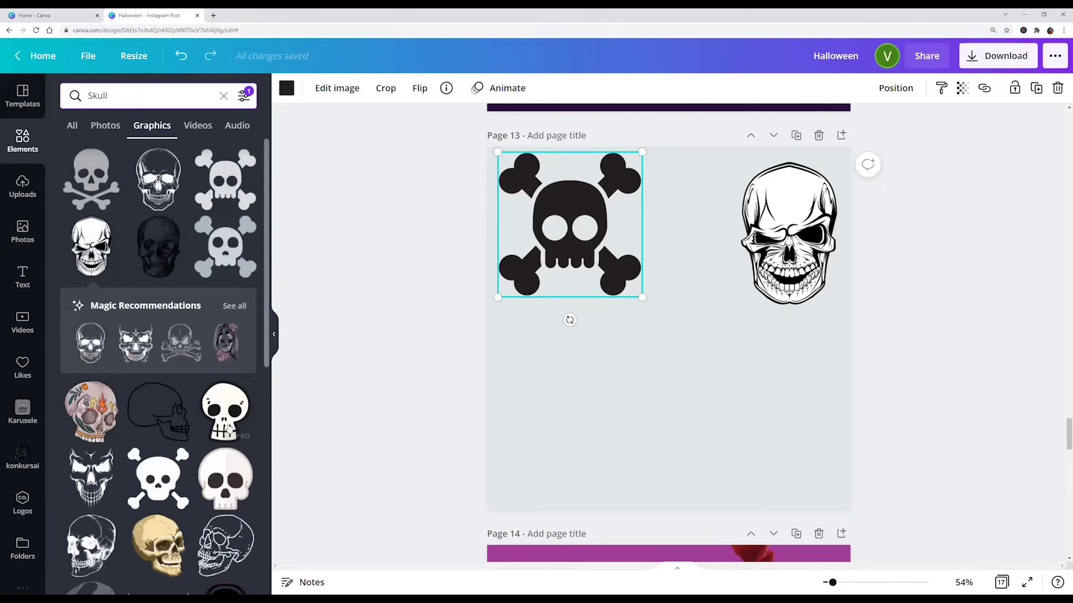
scroll(160, 423, "down", 3)
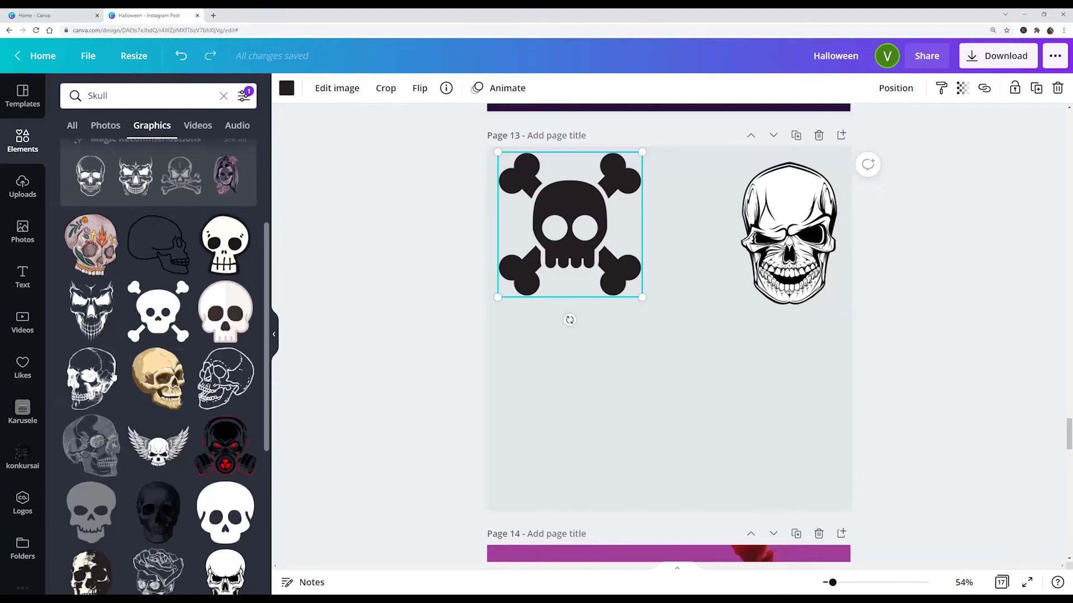
left_click(80, 378)
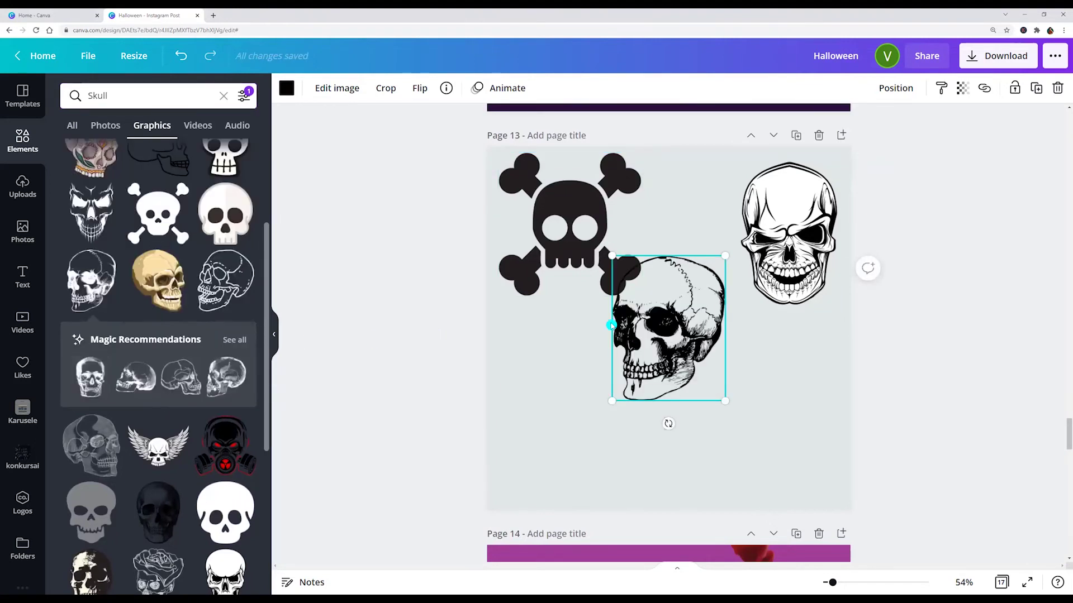
left_click_drag(721, 393, 804, 471)
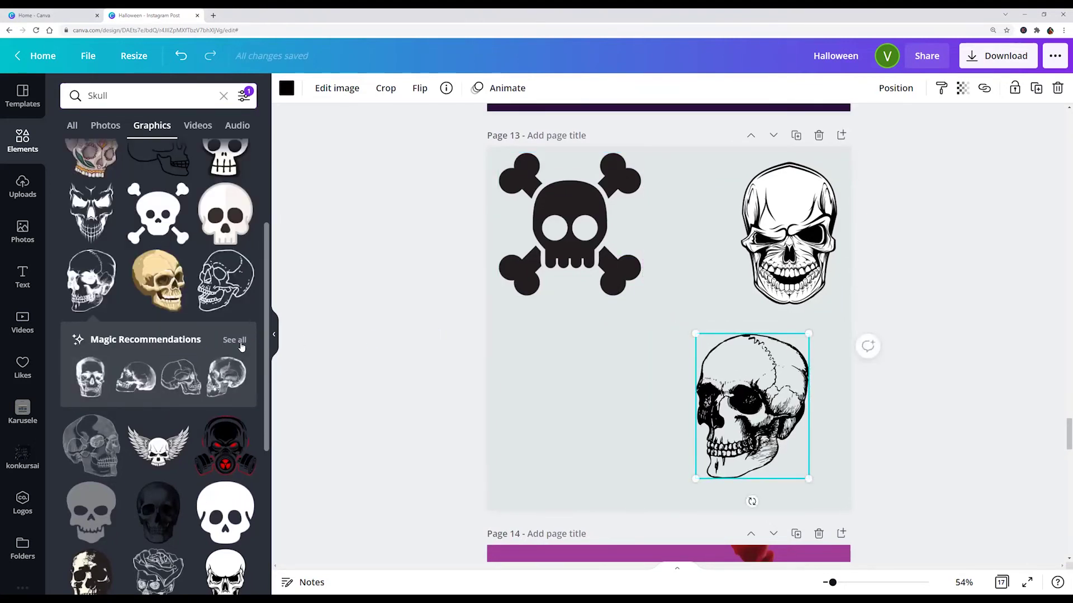
left_click(235, 341)
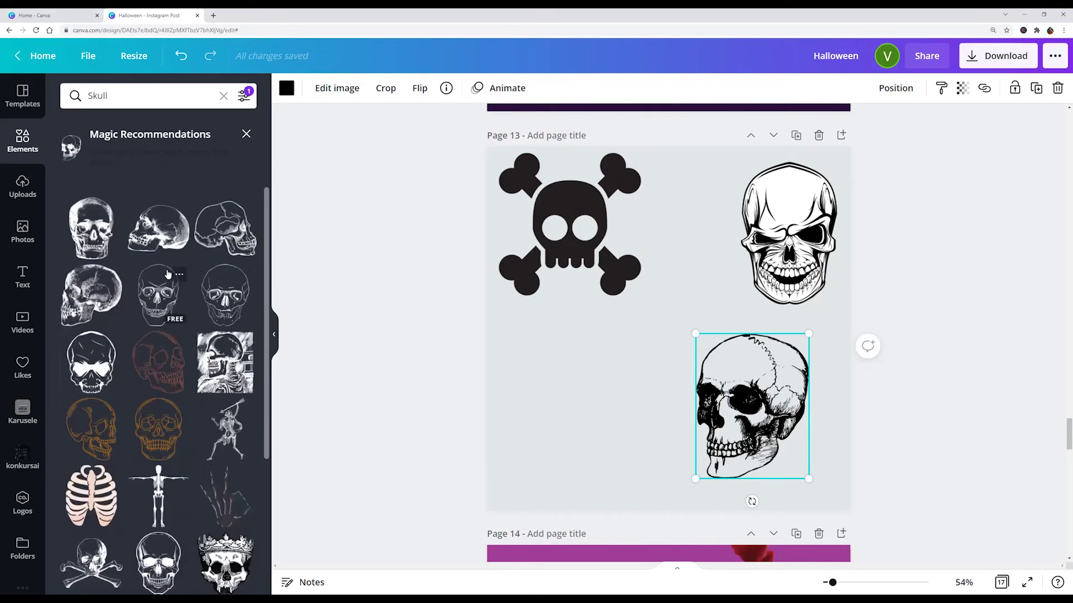
Add side-view and red outline skulls, delete the crossbones and grinning skulls, and move the red skull top-left.
left_click(227, 227)
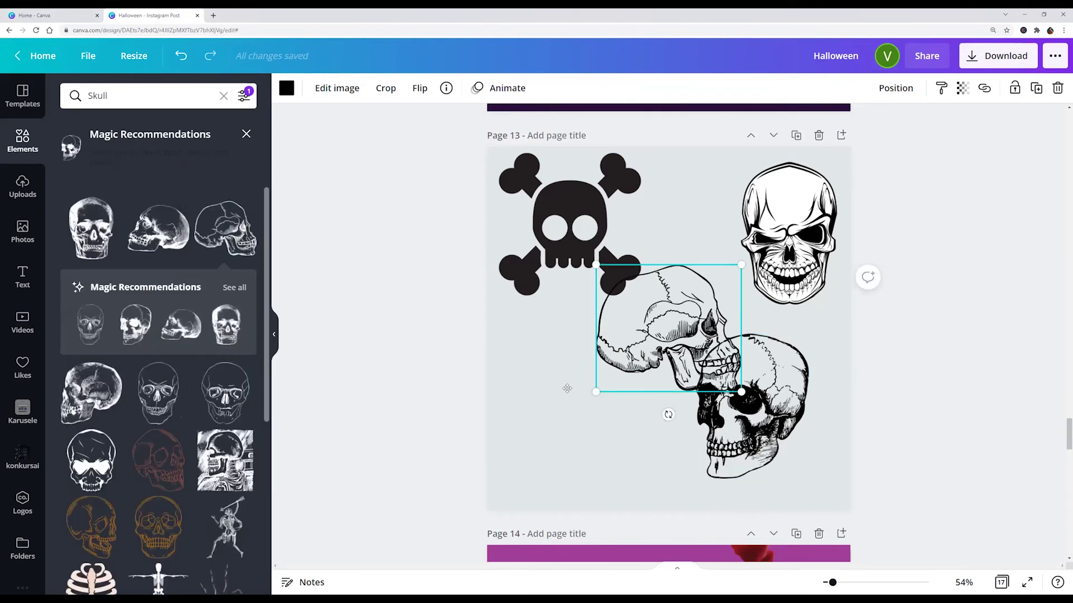
left_click_drag(598, 334, 508, 386)
left_click(159, 458)
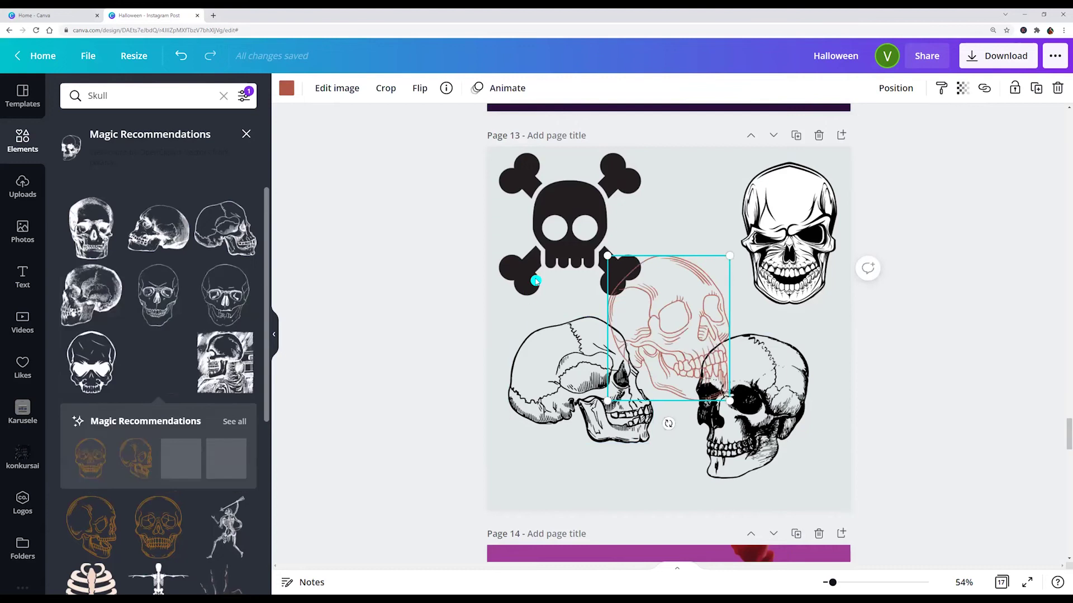
left_click_drag(676, 318, 665, 218)
left_click(546, 229)
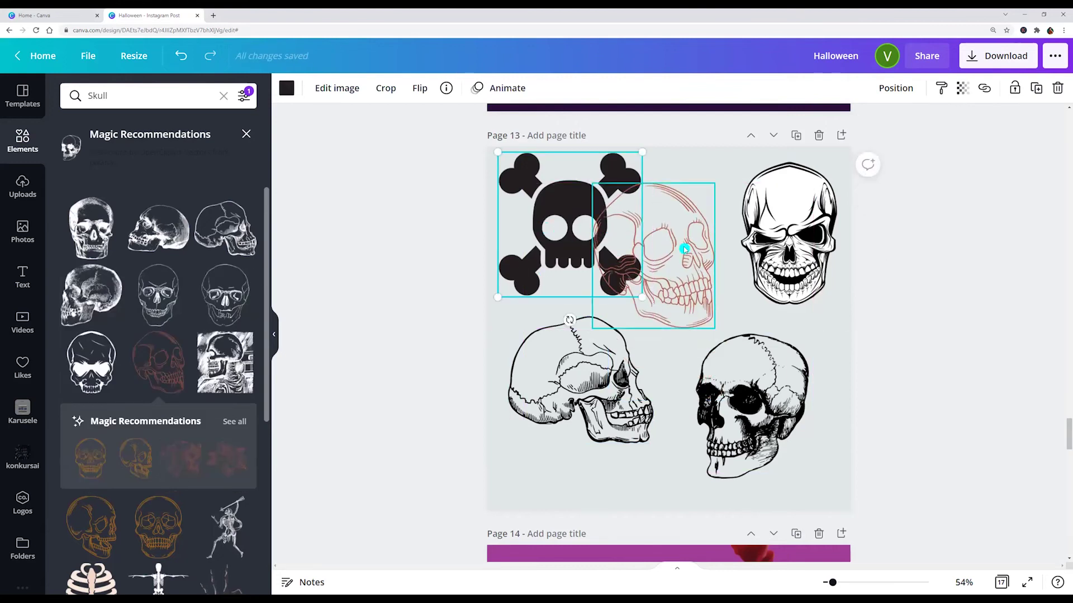
key("Delete")
left_click(788, 251)
key("Delete")
left_click(643, 313)
left_click_drag(642, 313, 562, 301)
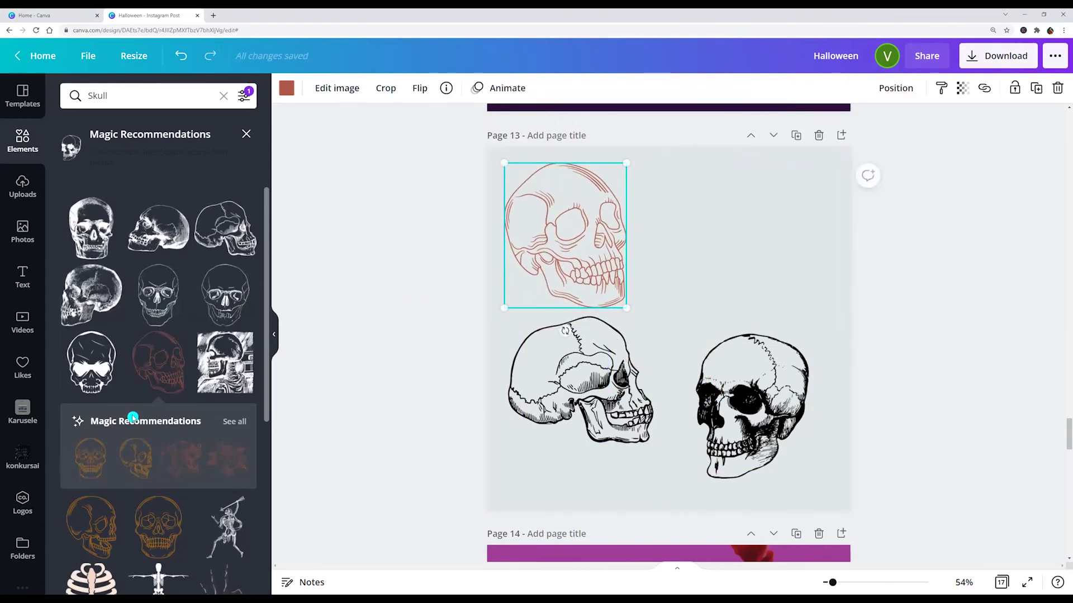
Add a spear-wielding skeleton top-right and a standing skeleton lower middle, removing both bottom skulls.
scroll(132, 418, "down", 5)
left_click(227, 349)
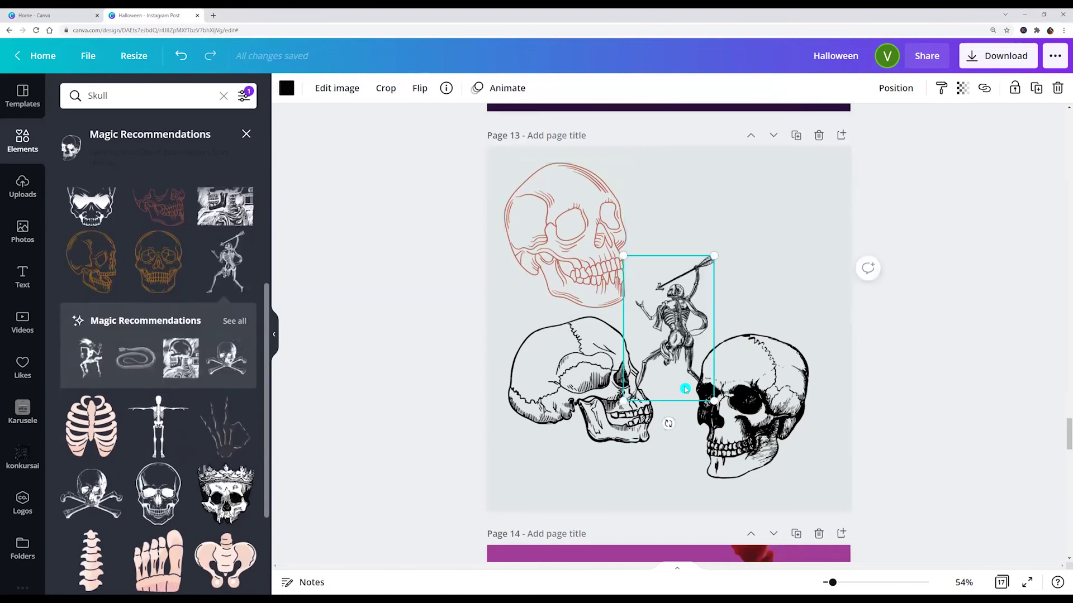
left_click_drag(666, 328, 738, 235)
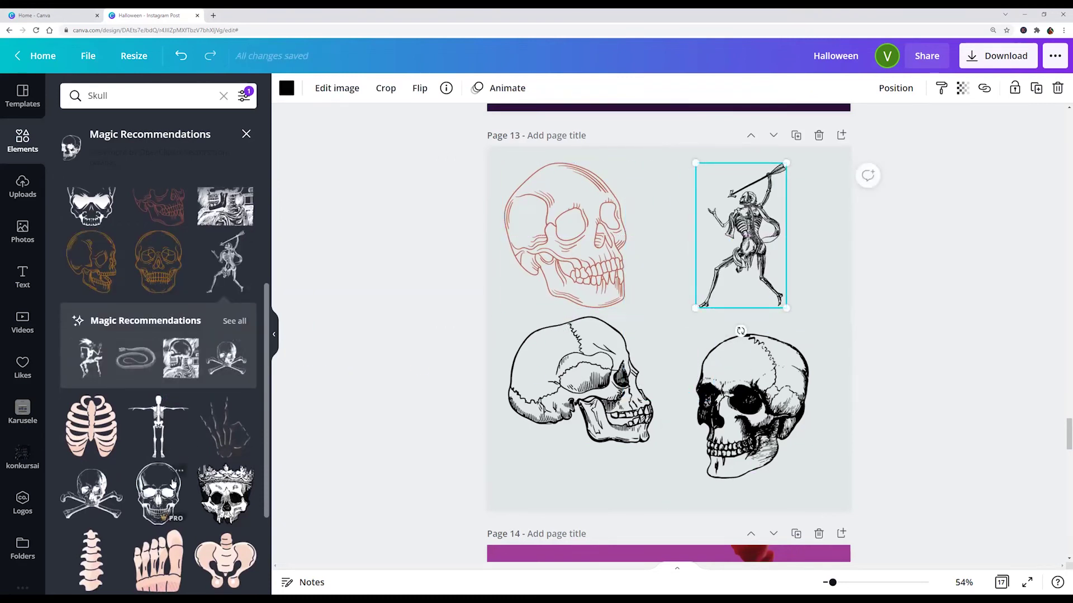
left_click(159, 422)
left_click(564, 394)
left_click_drag(564, 394, 519, 458)
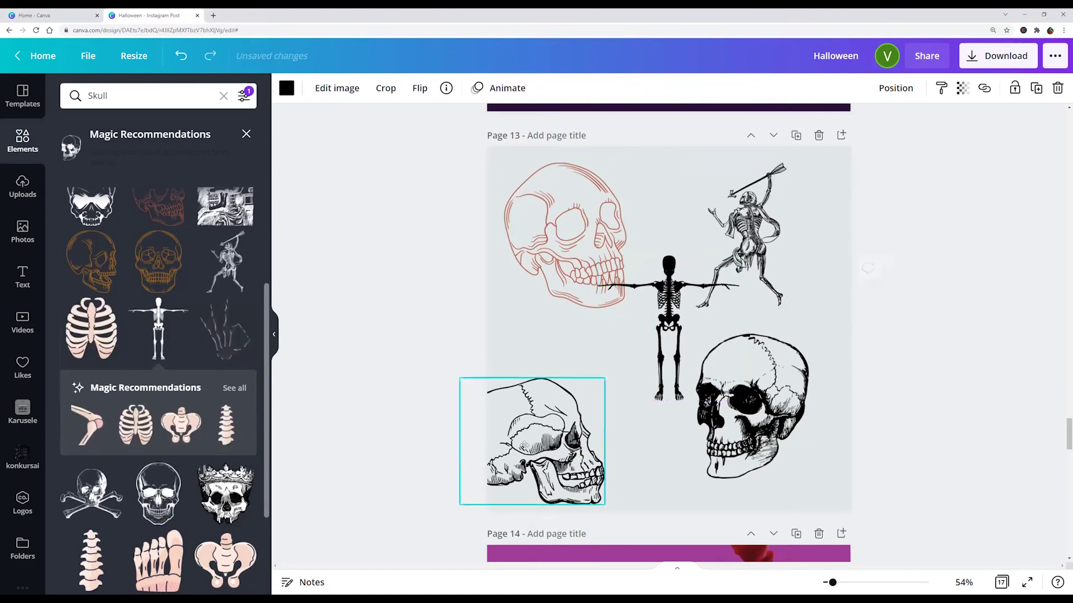
key("Delete")
left_click(762, 428)
key("Delete")
left_click_drag(673, 362, 684, 443)
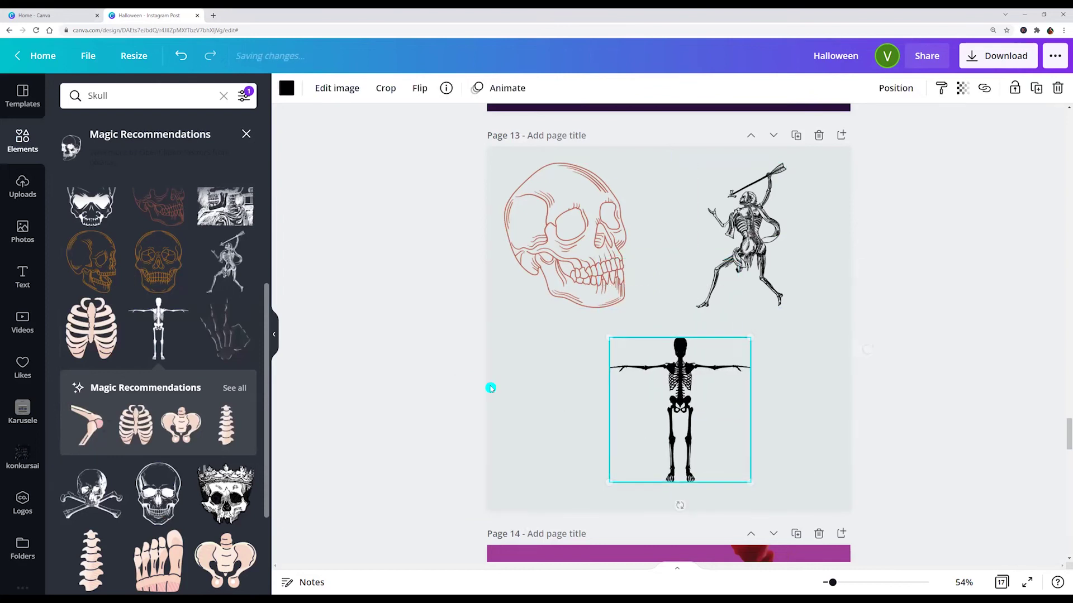
Swap the standing skeleton for foot bones at lower left and an arm bone at lower right.
scroll(133, 403, "down", 3)
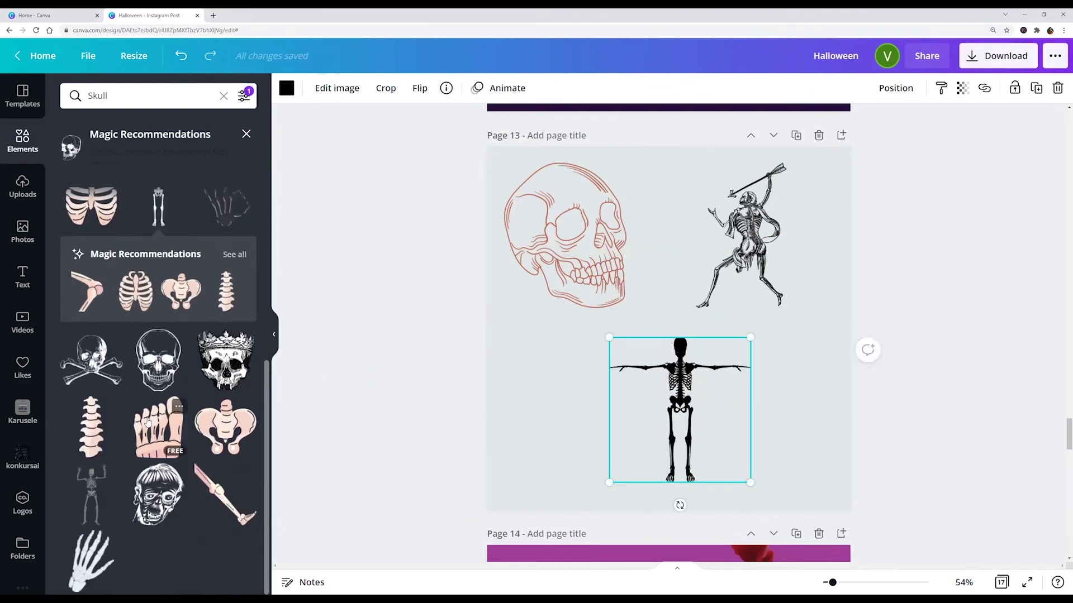
left_click(148, 423)
left_click_drag(668, 363, 561, 451)
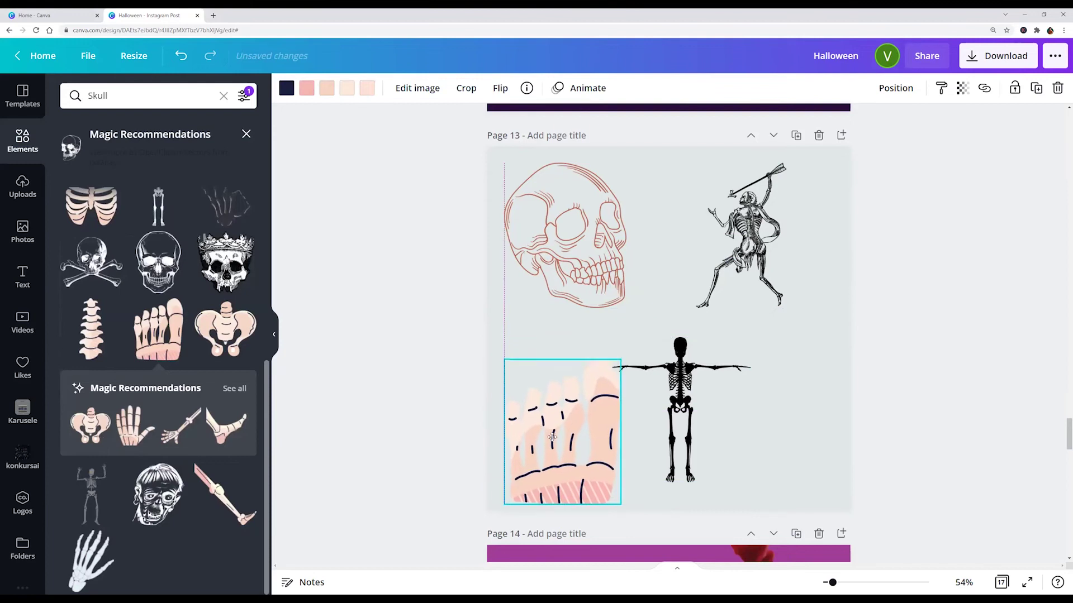
left_click(682, 435)
key("Delete")
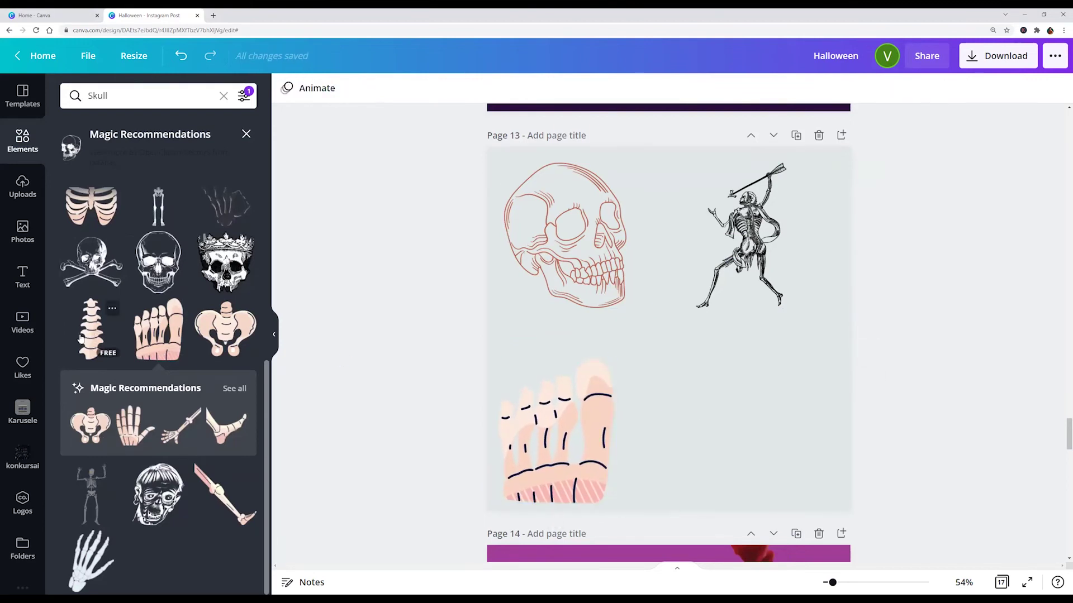
left_click(91, 430)
left_click_drag(721, 401, 786, 490)
key("Delete")
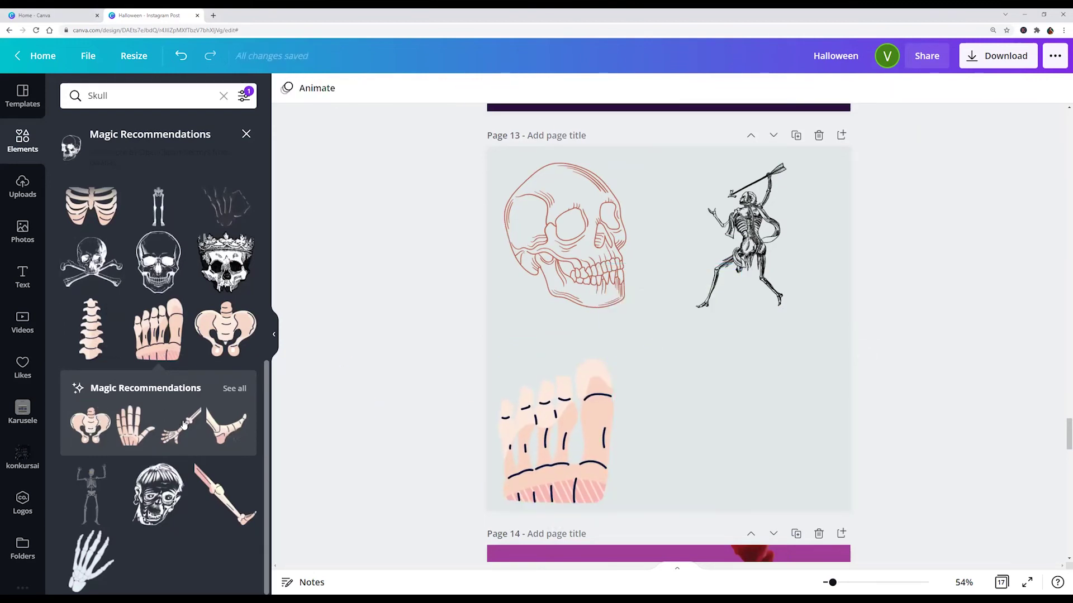
left_click(171, 431)
left_click_drag(710, 373, 828, 419)
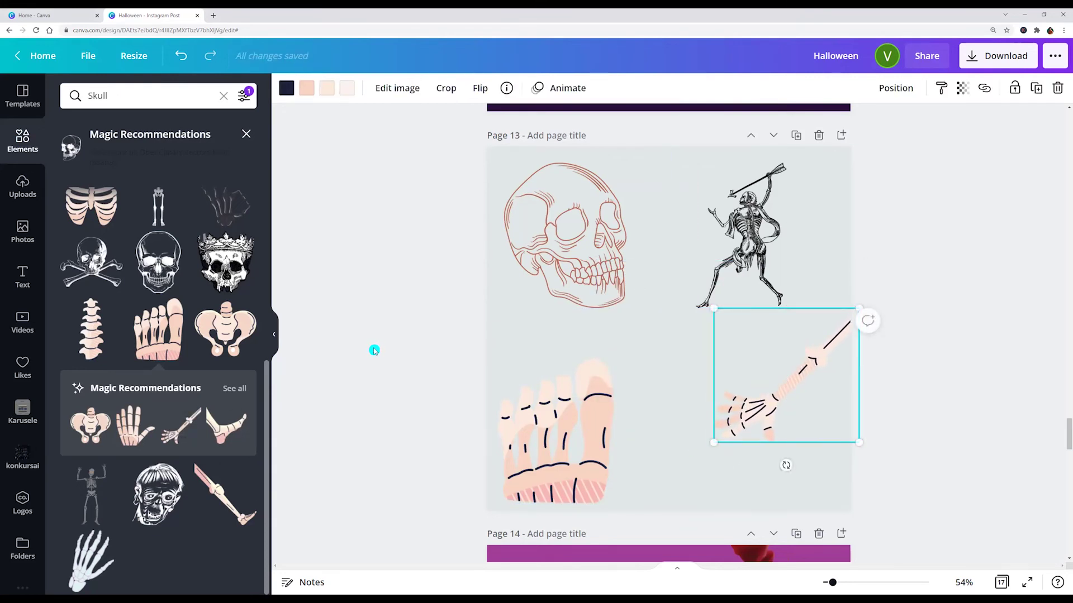
Search graphics for 'Blood splash' and insert a blank page 15 after page 14.
scroll(374, 350, "down", 5)
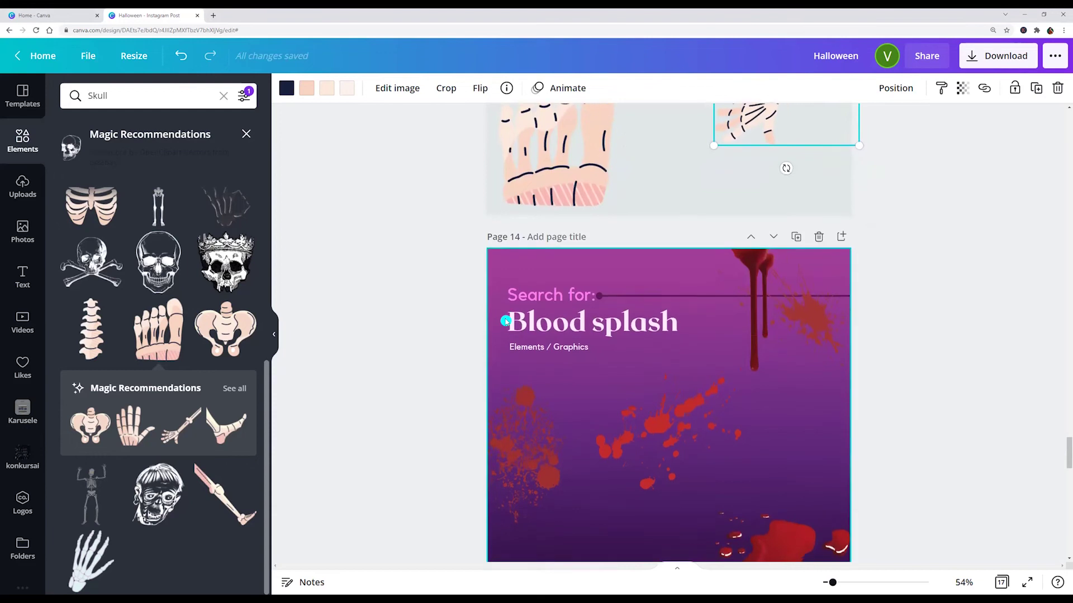
scroll(506, 322, "down", 1)
left_click(608, 244)
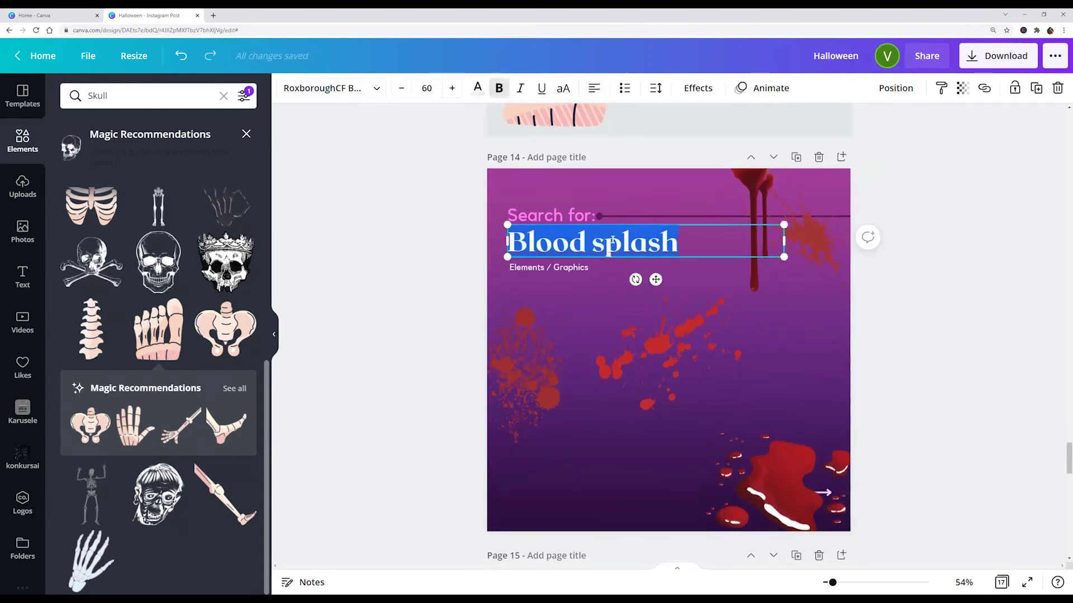
left_click(131, 88)
type("Blood splash")
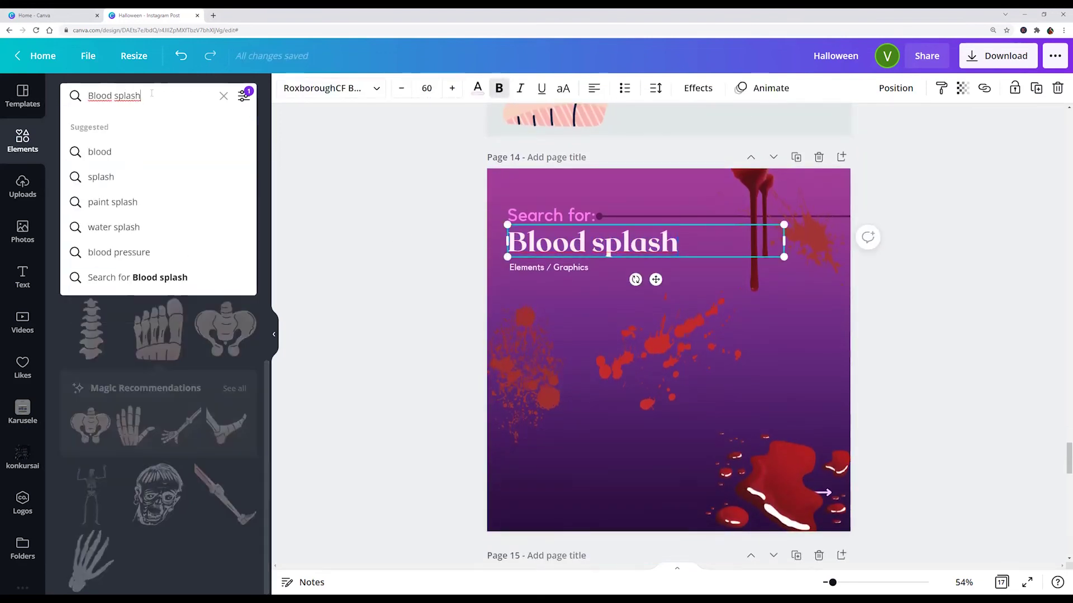
key("Return")
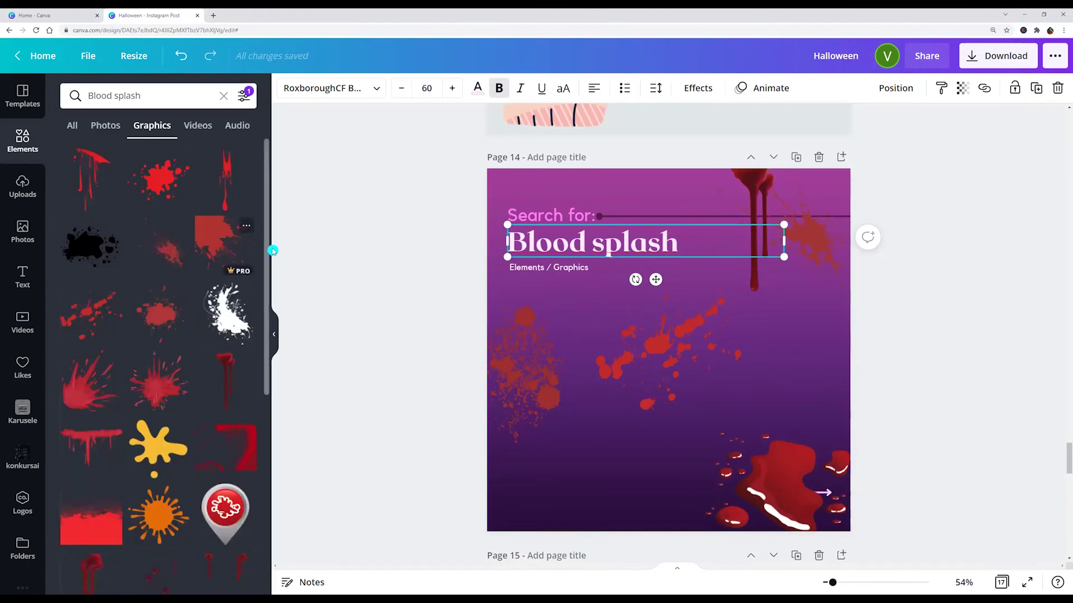
left_click(841, 157)
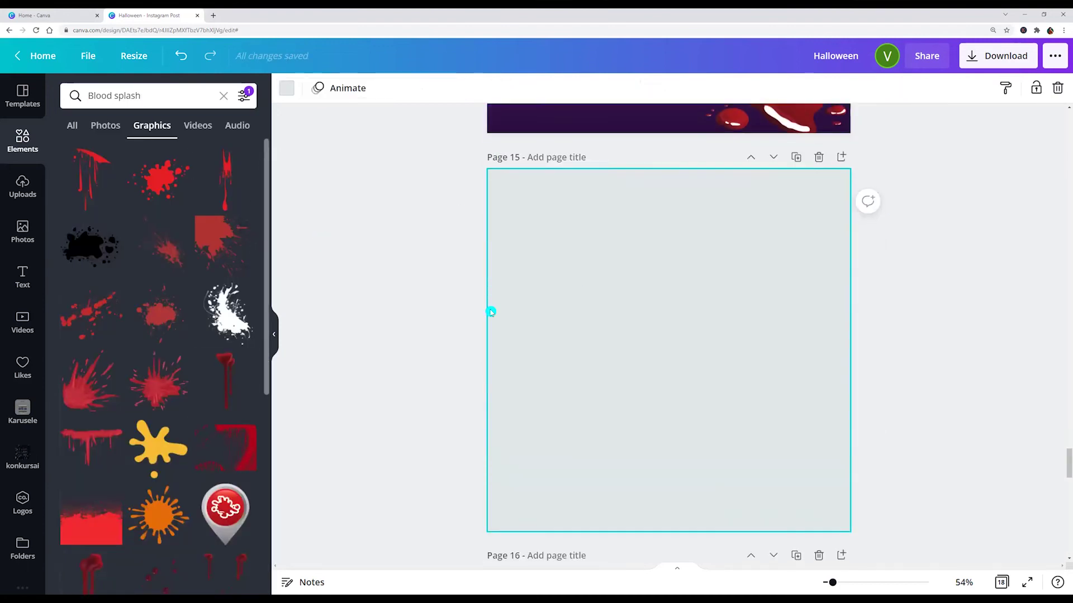
Add a tall red blood drip on page 15's right side and a red splatter at its top-left.
left_click(230, 183)
left_click_drag(662, 307, 746, 281)
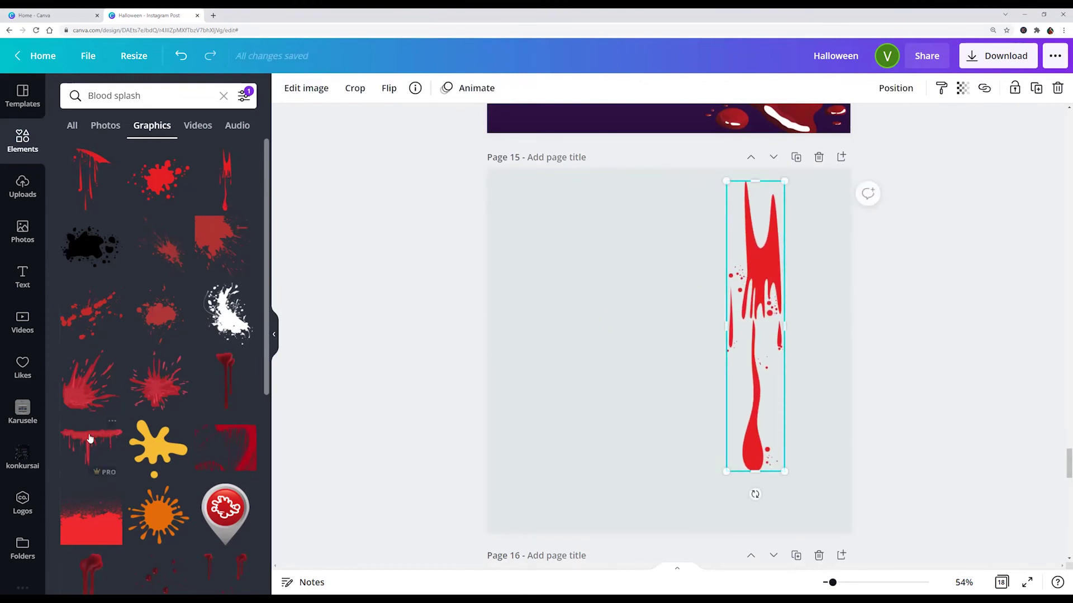
left_click(101, 324)
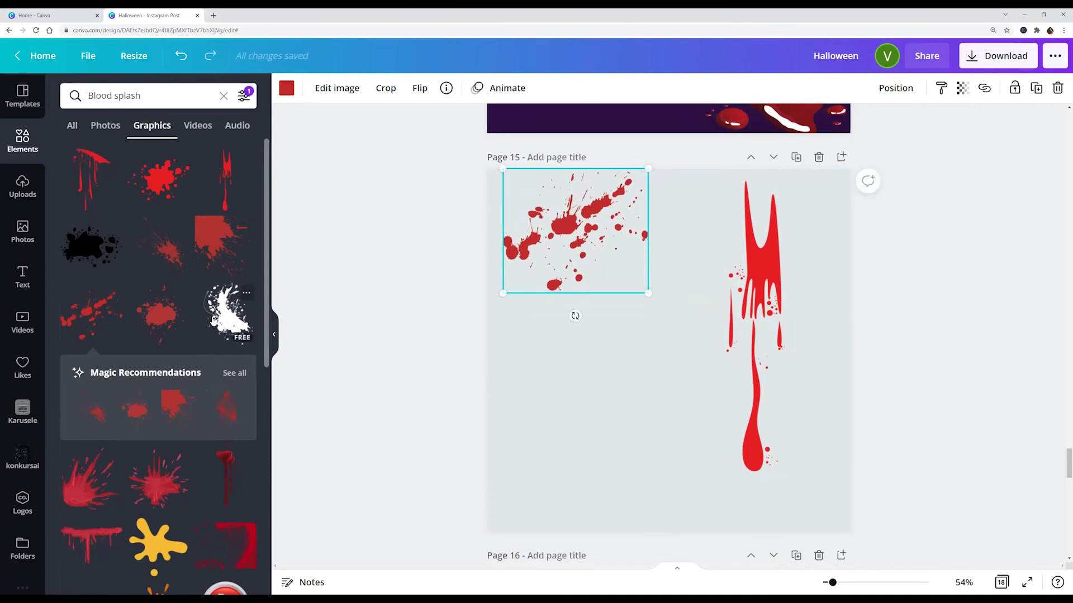
scroll(213, 319, "down", 8)
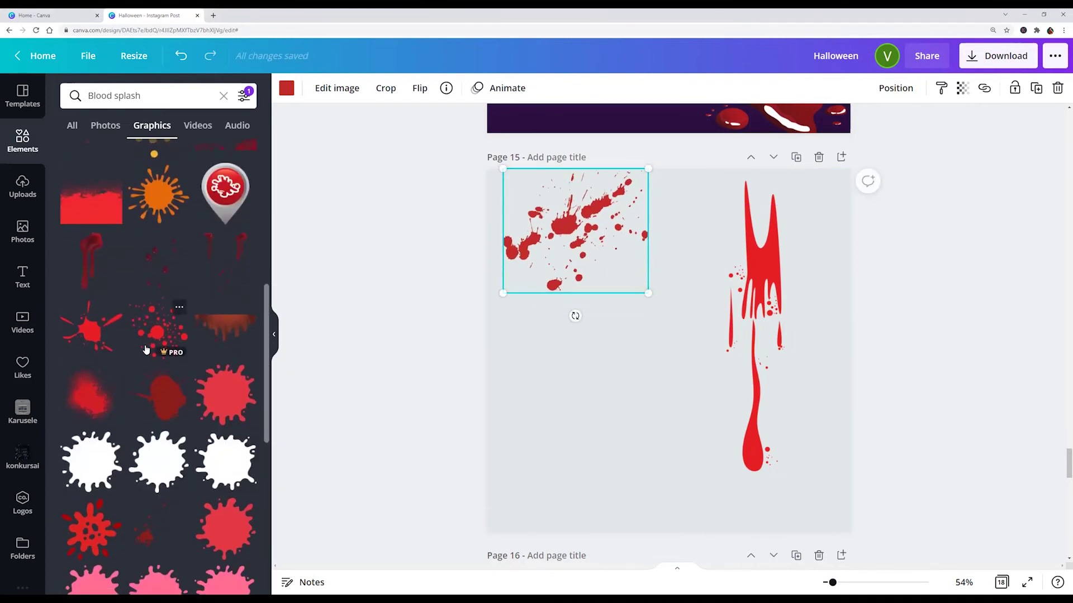
scroll(145, 349, "down", 15)
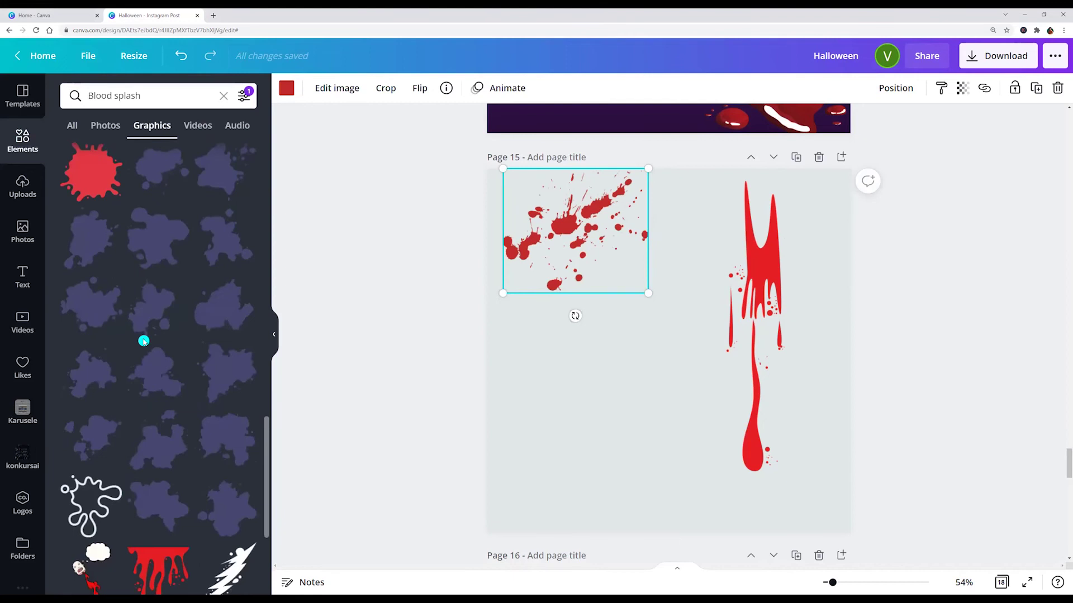
scroll(144, 341, "down", 8)
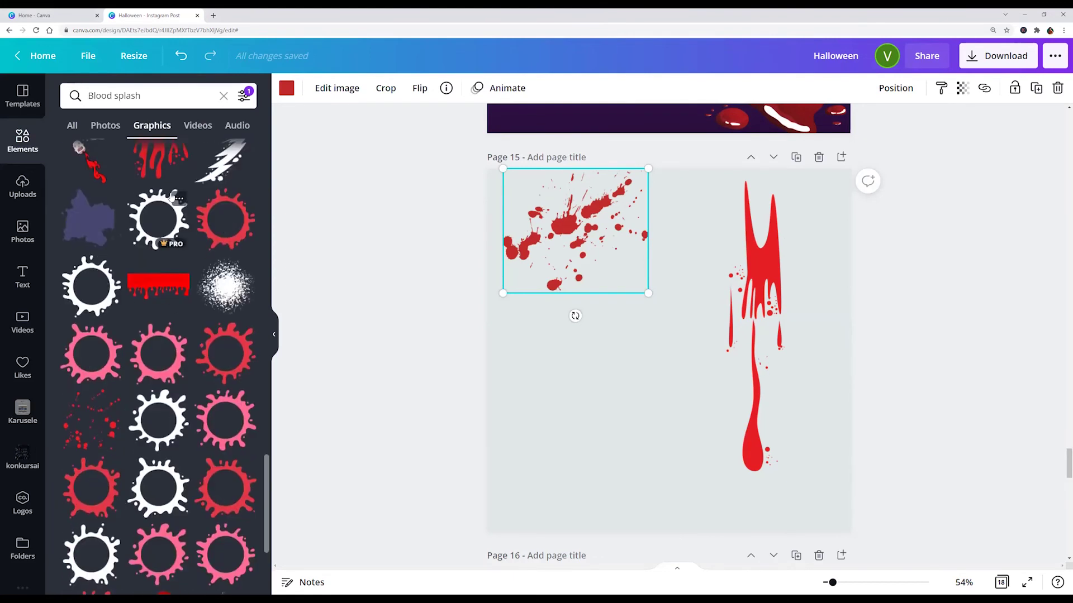
Search for 'Blood' and add a dripping blood splat at left and a blood puddle lower right.
double_click(115, 96)
key("BackSpace")
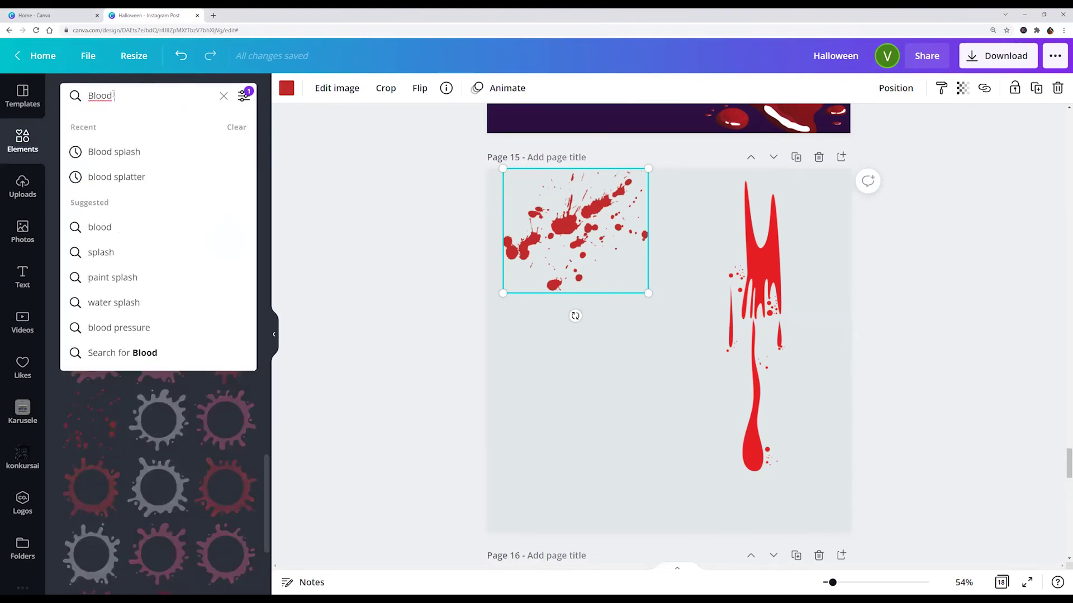
key("Return")
left_click(100, 186)
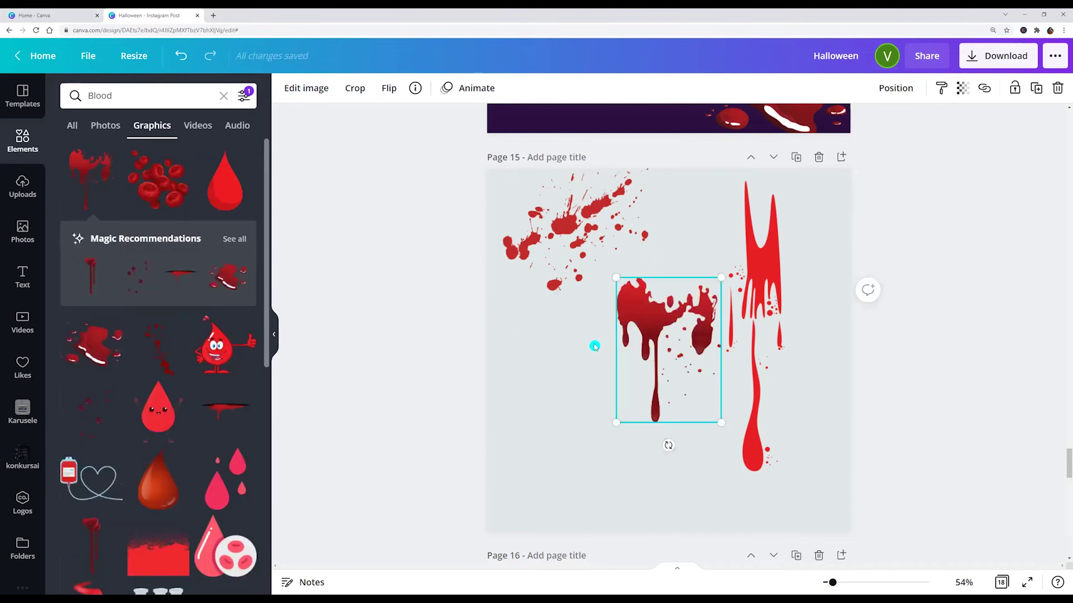
left_click_drag(622, 359, 524, 381)
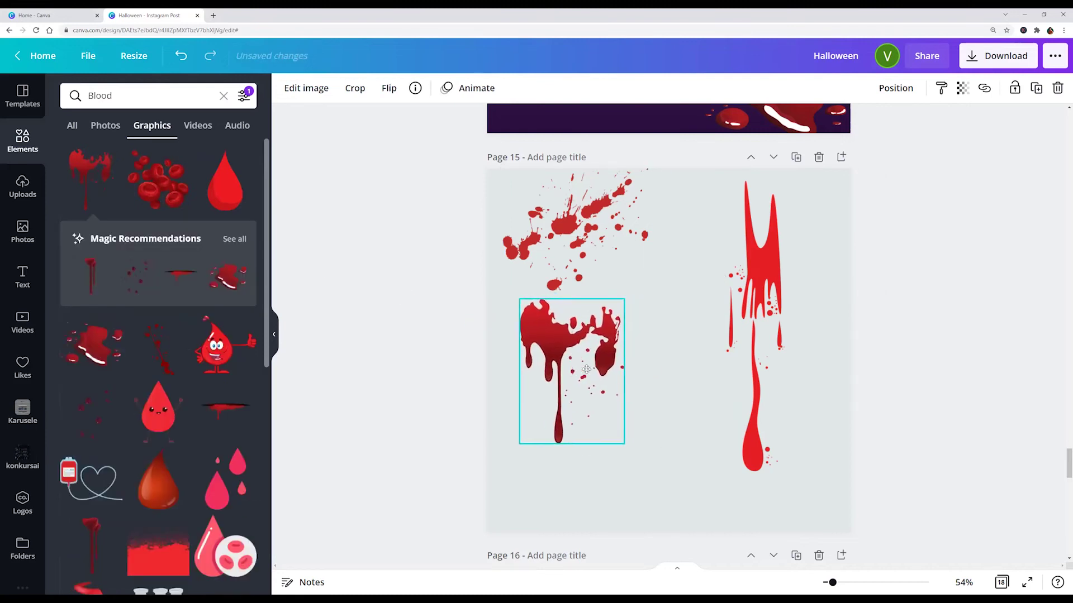
left_click(103, 356)
left_click_drag(665, 351, 668, 443)
Add a glossy red drop, shrink it, and place it at the top centre of page 15.
scroll(112, 396, "down", 7)
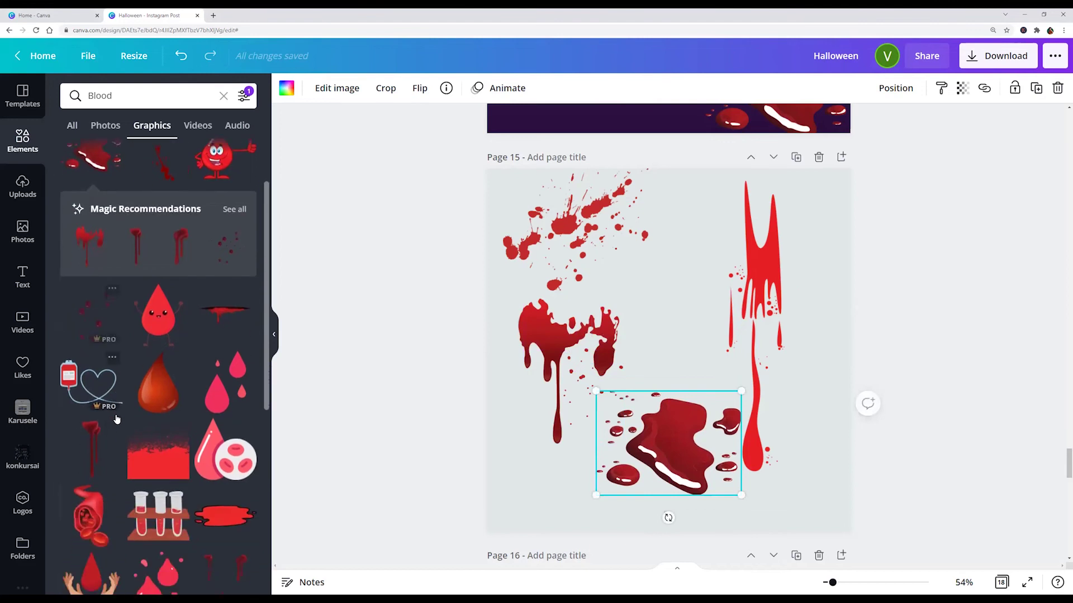
scroll(117, 421, "up", 5)
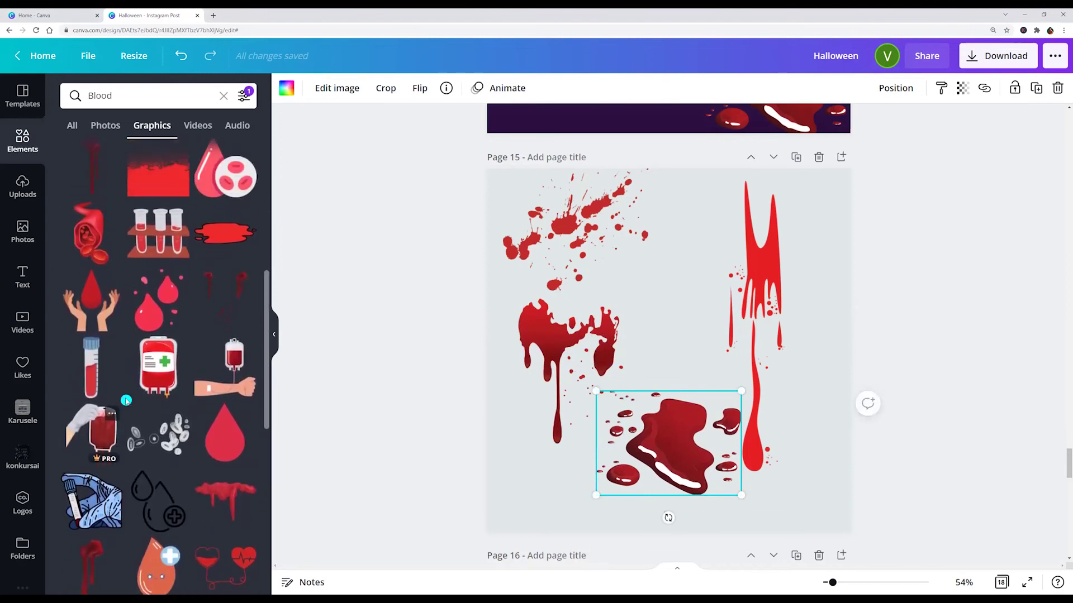
left_click(155, 364)
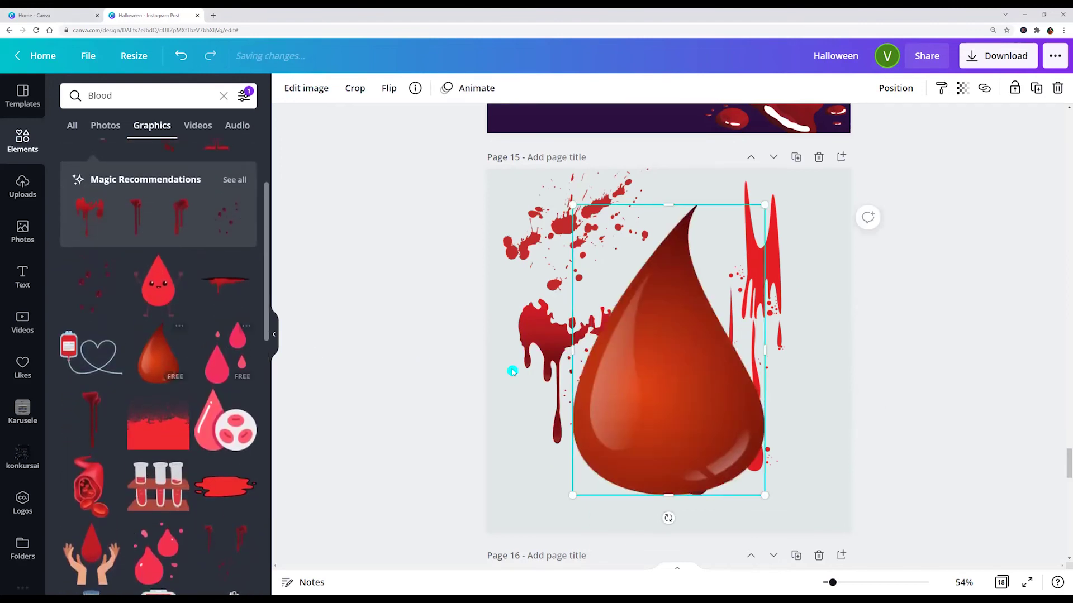
left_click_drag(691, 357, 689, 335)
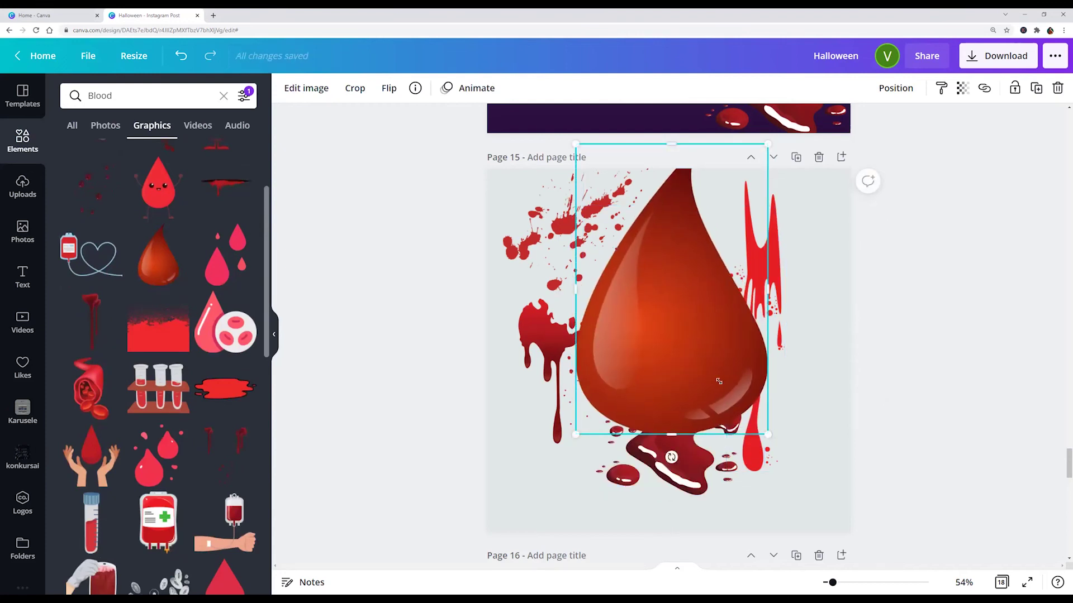
left_click_drag(719, 381, 702, 335)
mouse_move(642, 292)
left_mouse_down()
mouse_move(665, 296)
mouse_move(631, 307)
left_mouse_up()
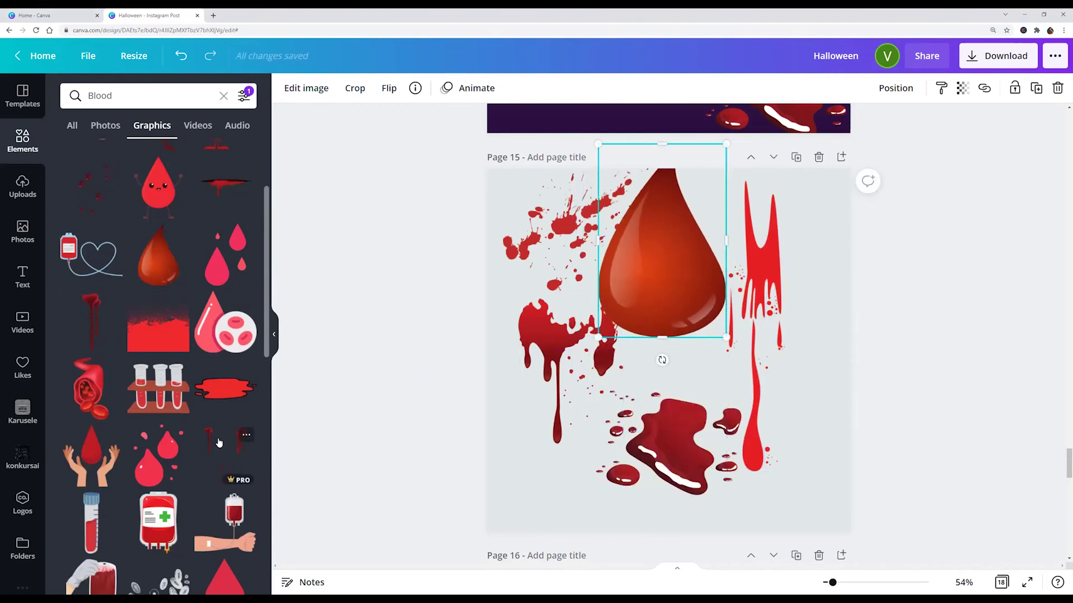
Search graphics for 'Halloween Zombies' and insert a blank page 17 after page 16.
scroll(501, 397, "down", 6)
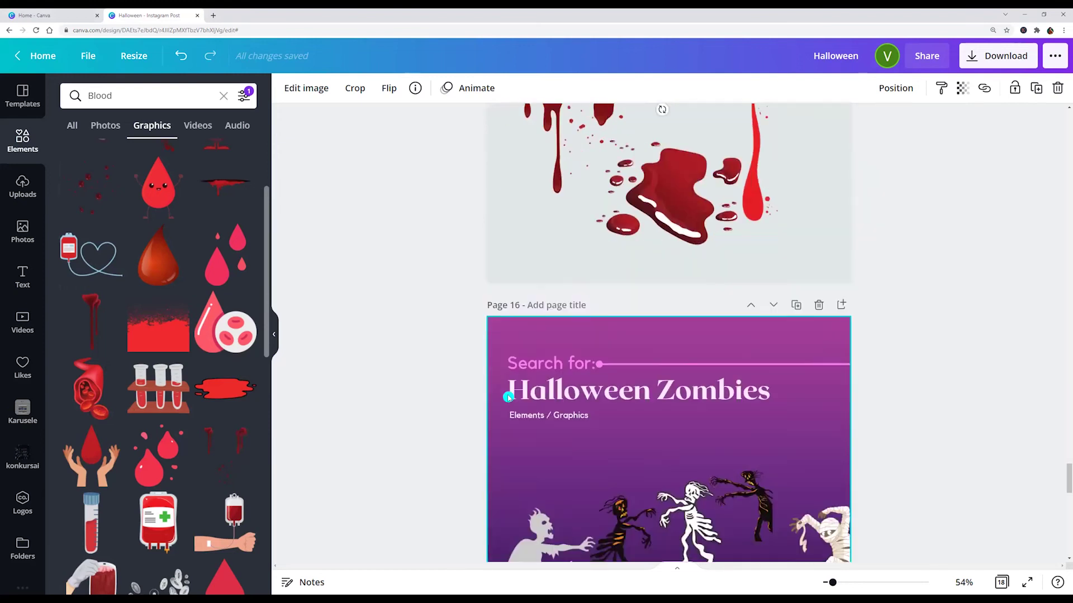
scroll(506, 398, "down", 1)
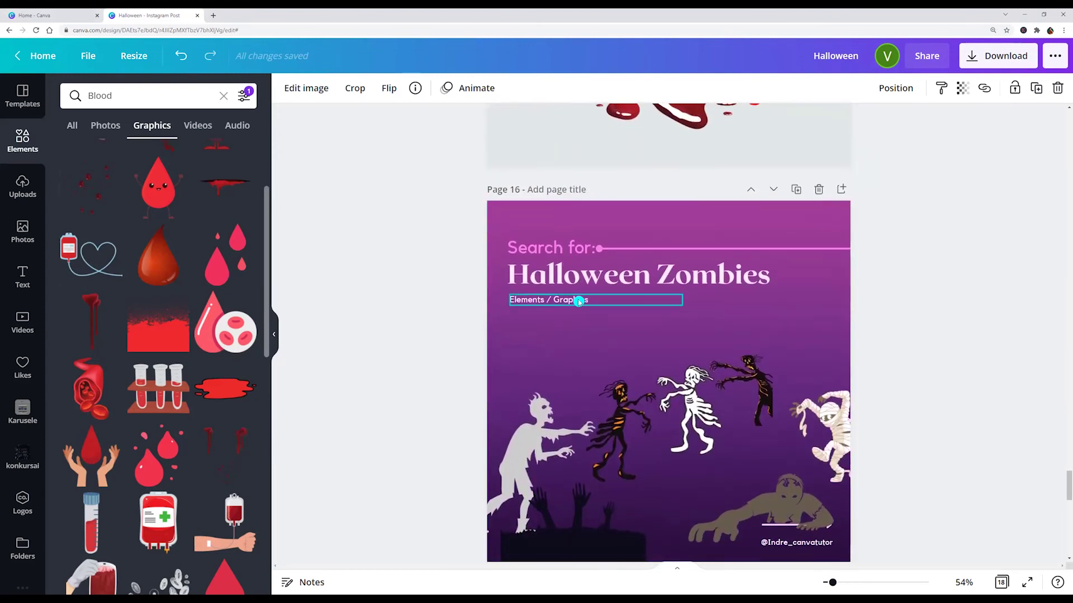
left_click(598, 277)
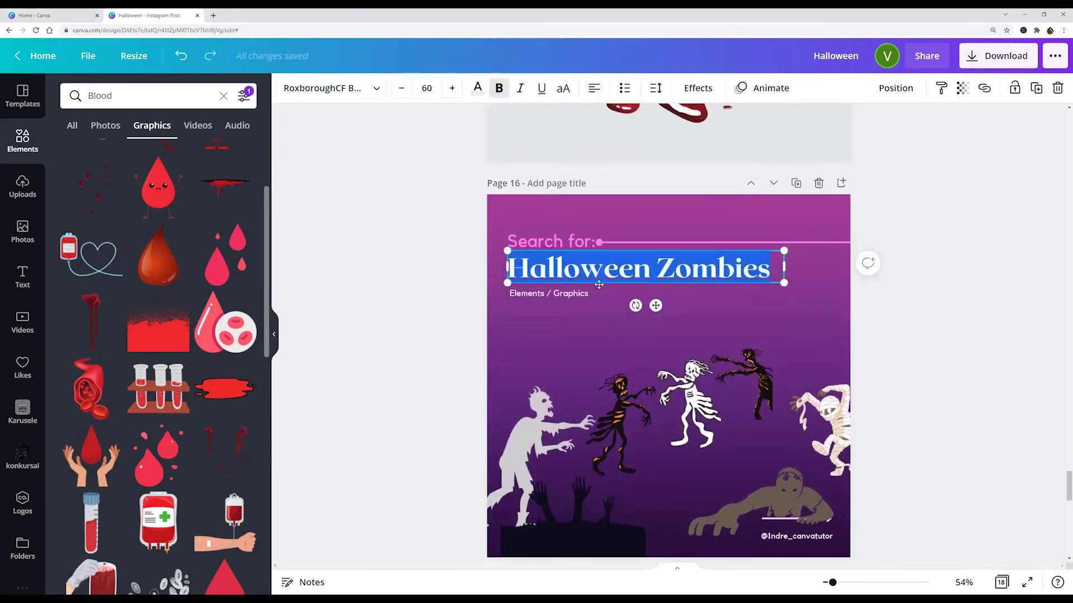
left_click(150, 101)
type("Halloween Zombies")
key("Return")
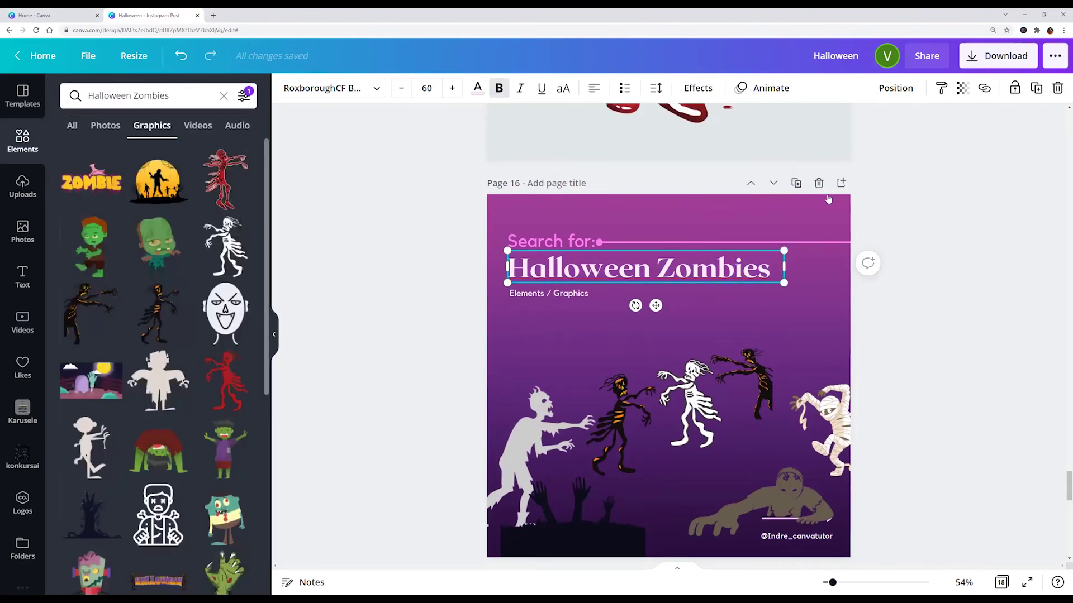
left_click(840, 184)
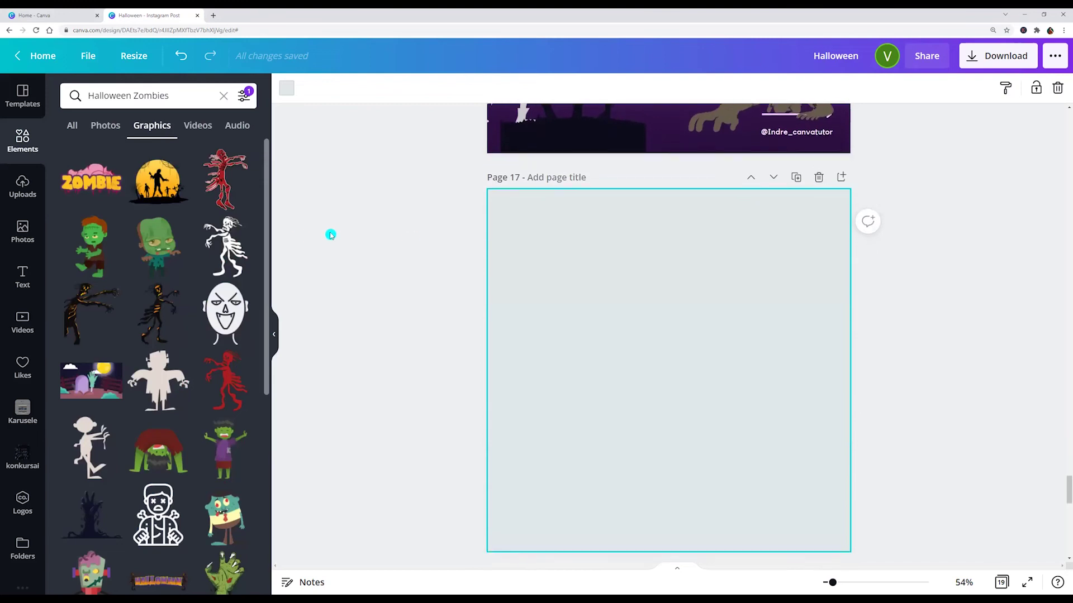
Place red, white-outlined and orange-and-black zombie graphics on page 17.
left_click(213, 179)
left_click_drag(671, 357, 554, 273)
left_click(222, 251)
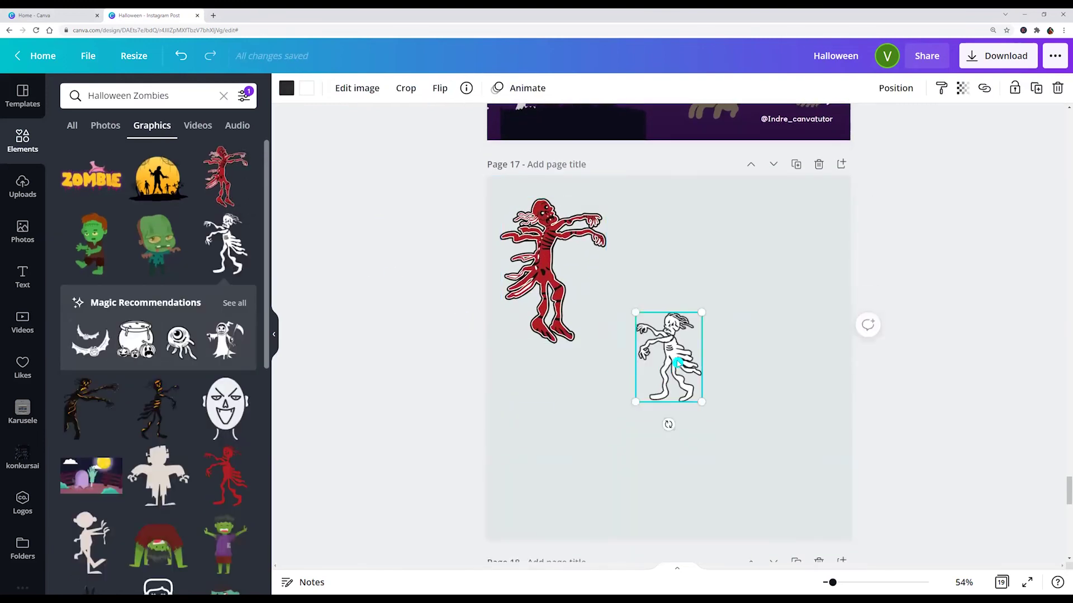
left_click_drag(668, 354, 805, 251)
scroll(149, 210, "down", 4)
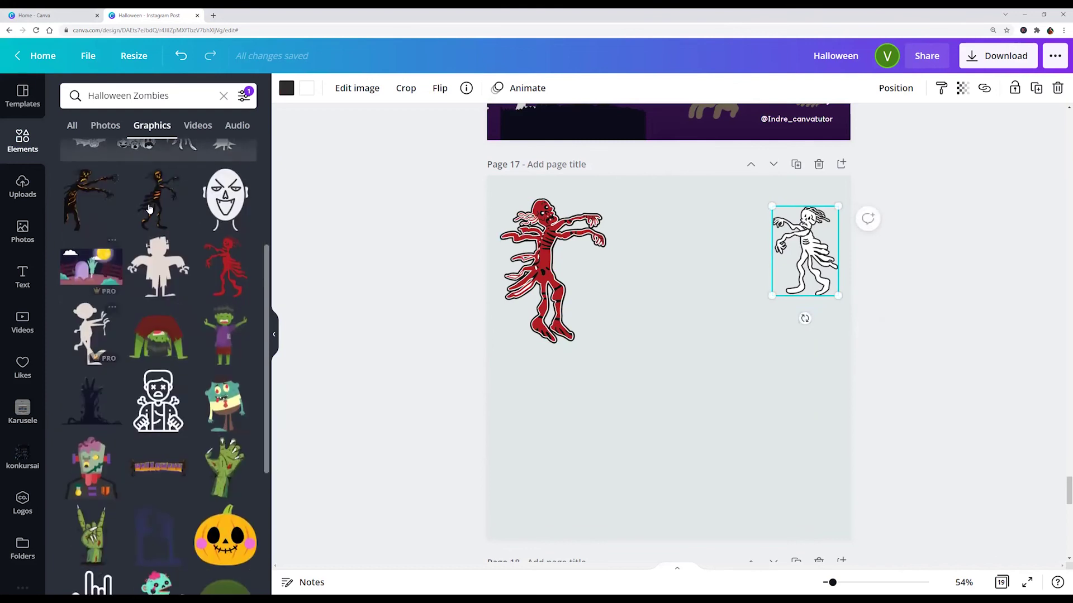
left_click(169, 207)
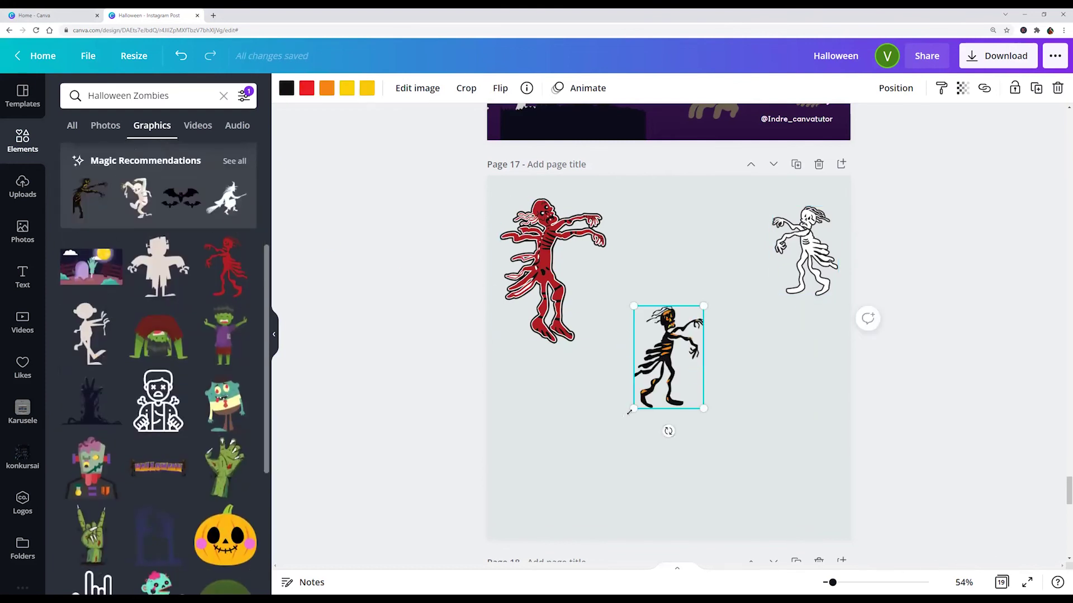
left_click_drag(629, 412, 584, 419)
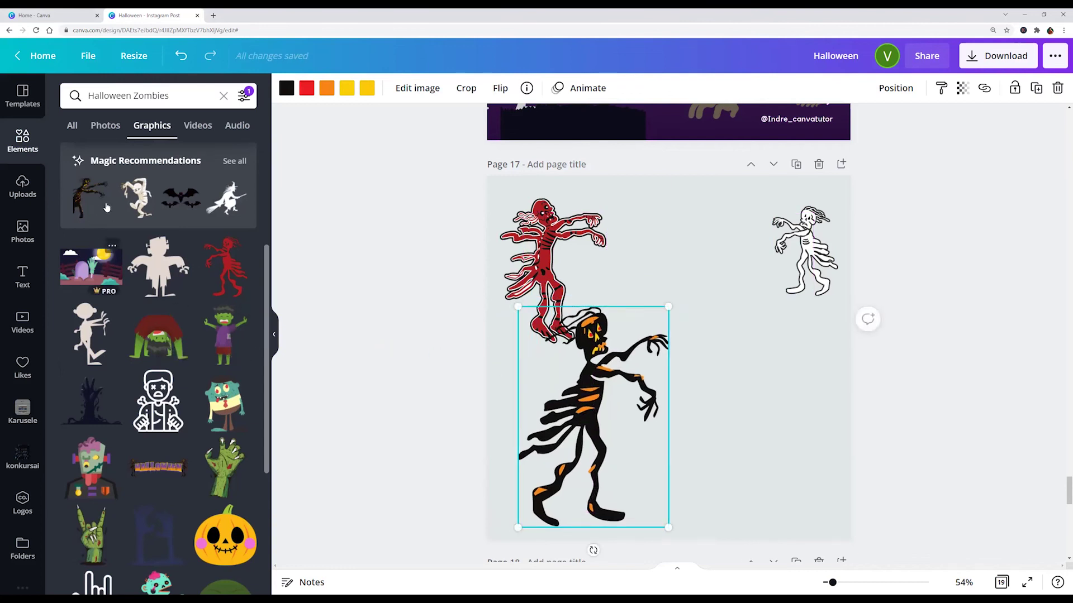
Add an enlarged mummy from the recommendations at page 17's lower right.
left_click(235, 163)
left_click(158, 216)
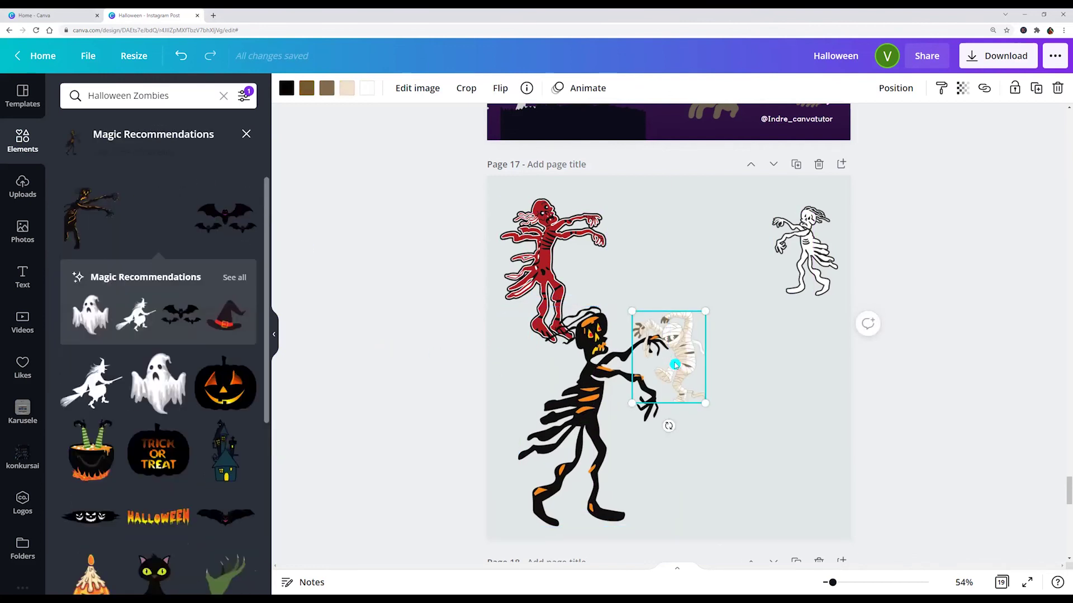
left_click_drag(703, 397, 807, 529)
left_click_drag(736, 432, 778, 433)
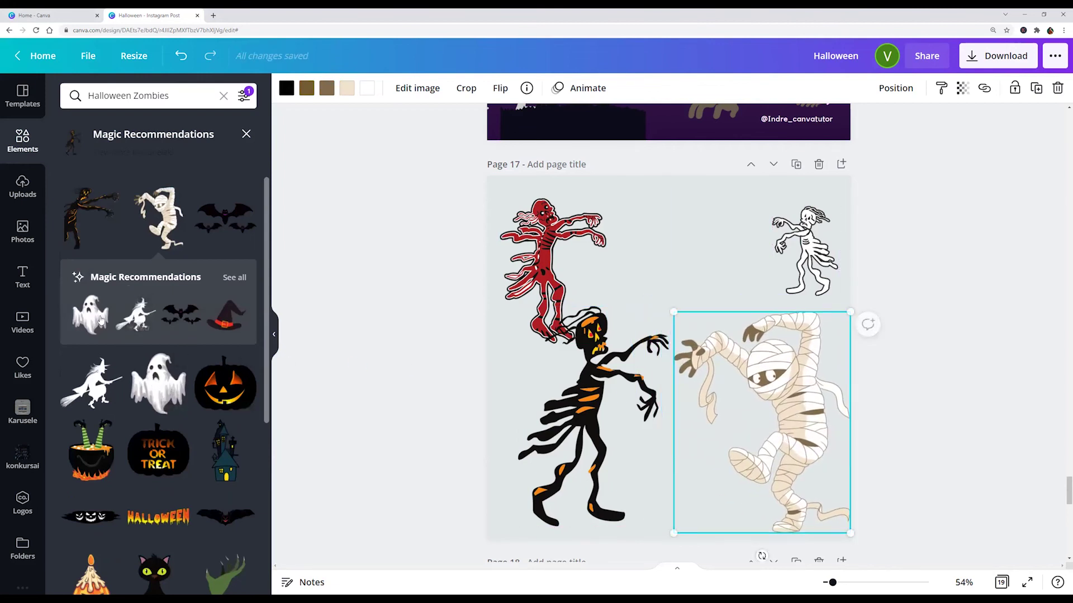
Apply the search filters to the zombie results and select all four figures on page 17.
left_click(246, 135)
left_click(244, 95)
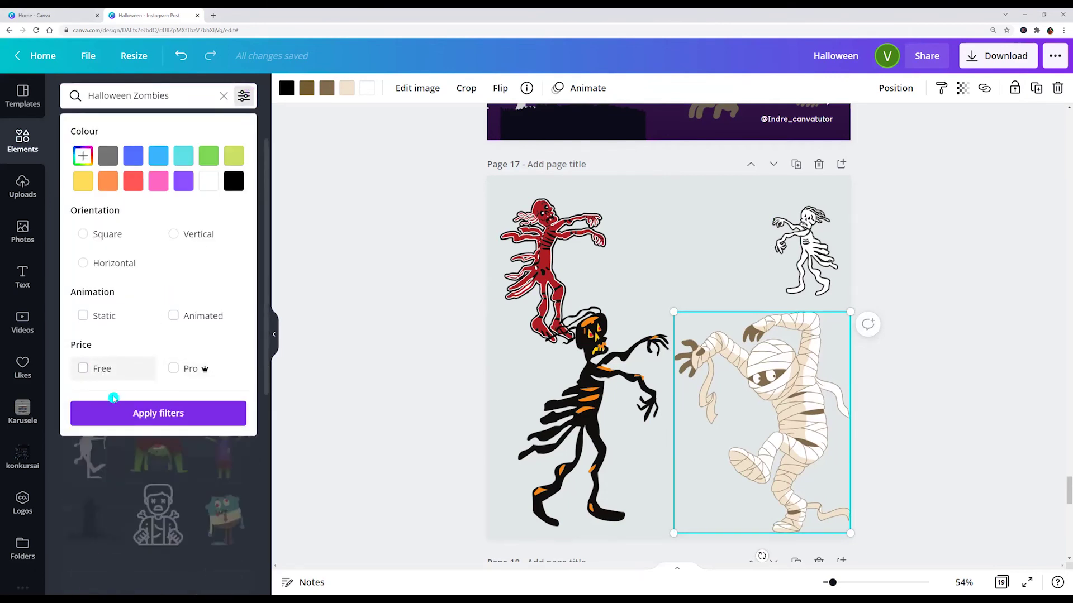
left_click(134, 414)
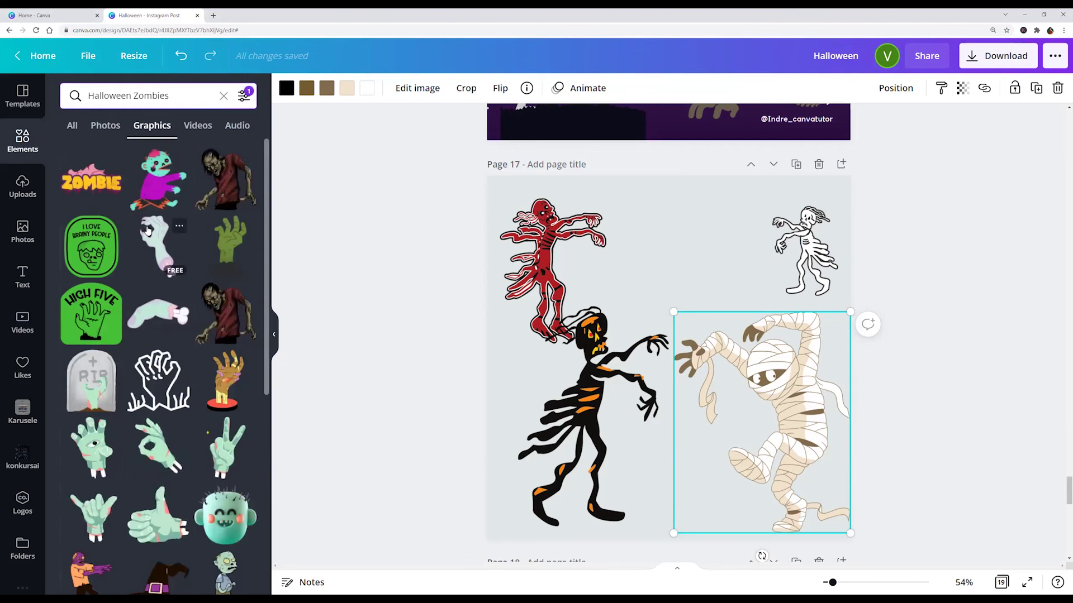
scroll(418, 227, "up", 1)
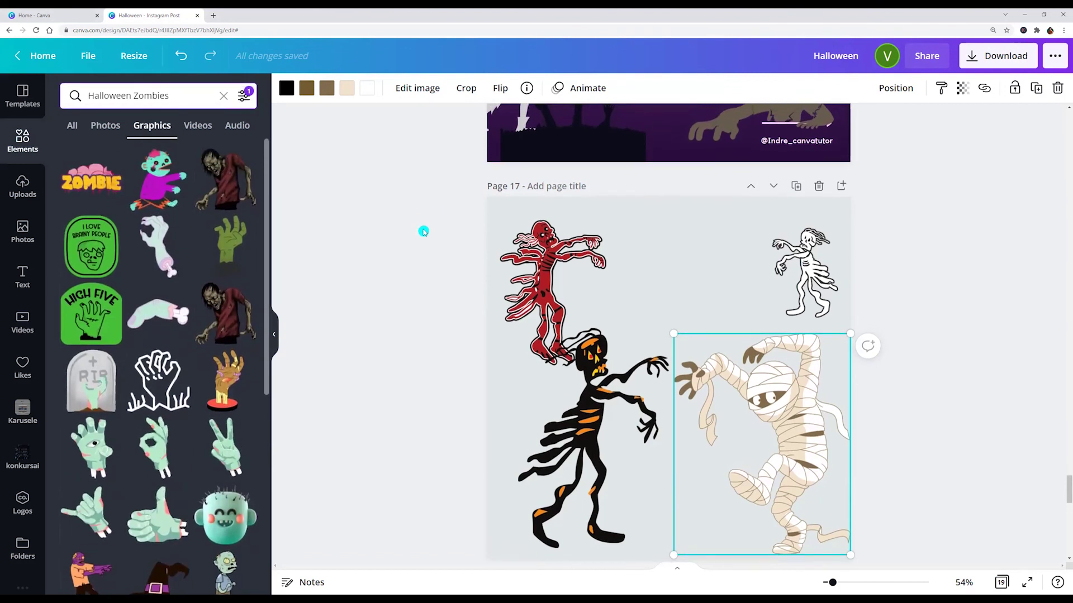
left_click_drag(406, 249, 923, 506)
Delete the four figures, then try and remove red-shirt, purple and OK-hand zombie graphics.
key("Delete")
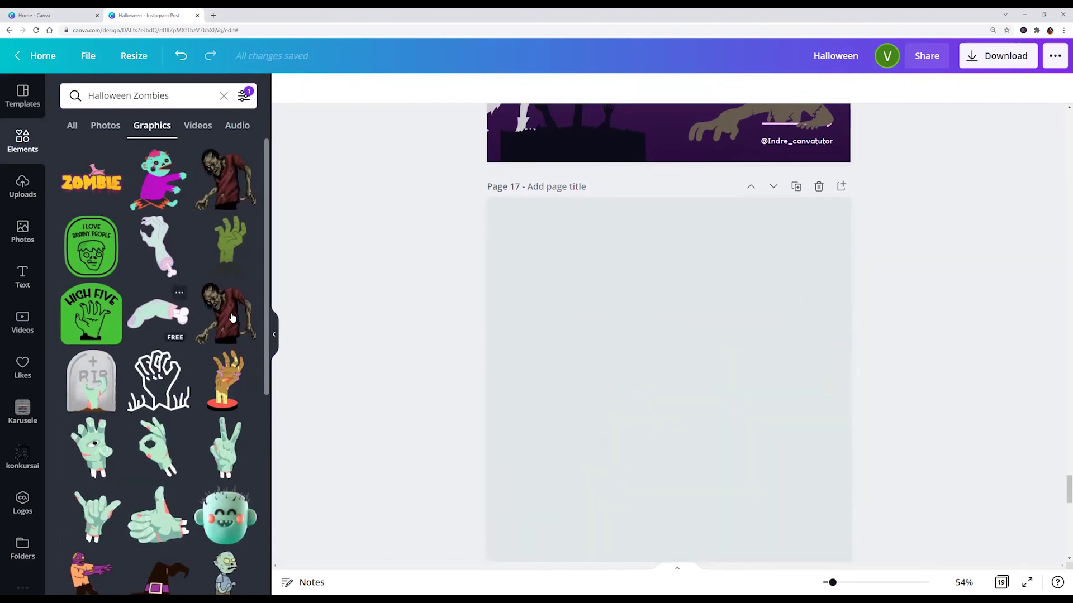
left_click(227, 312)
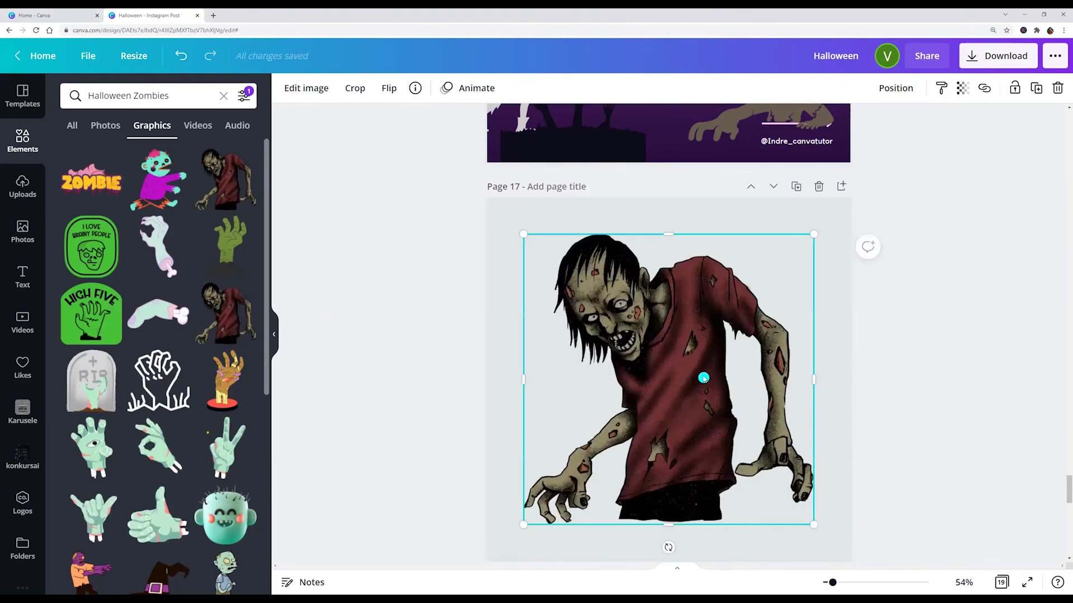
key("Delete")
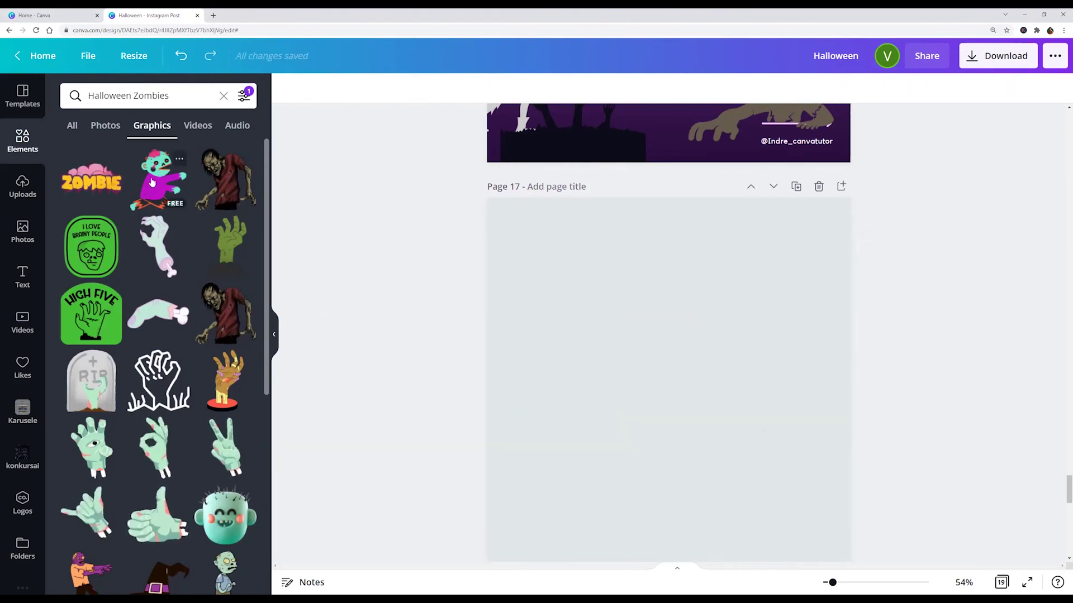
left_click(158, 179)
left_click_drag(499, 244, 509, 220)
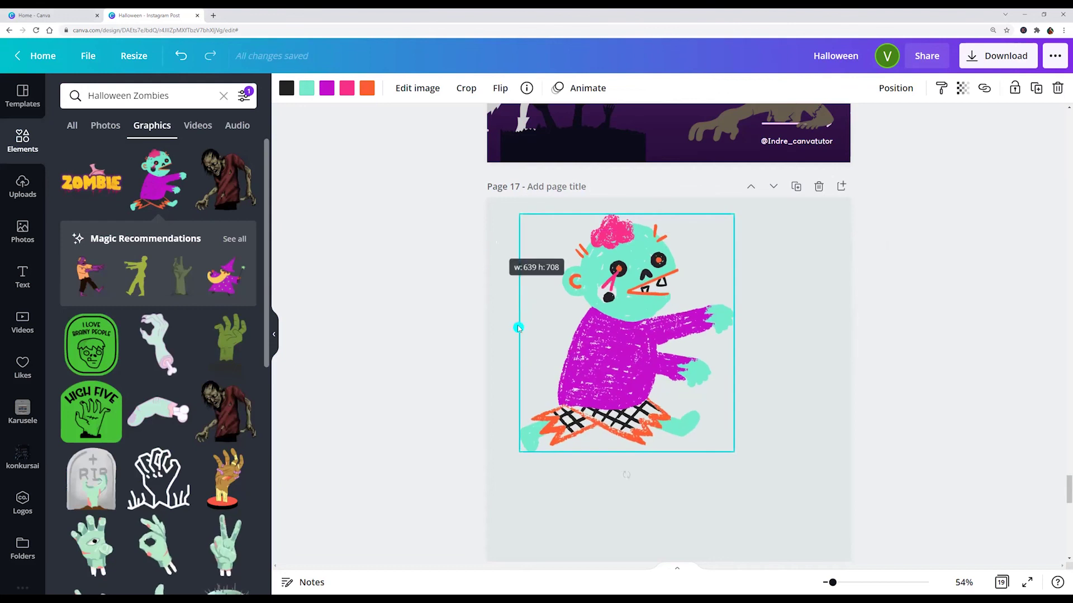
key("Delete")
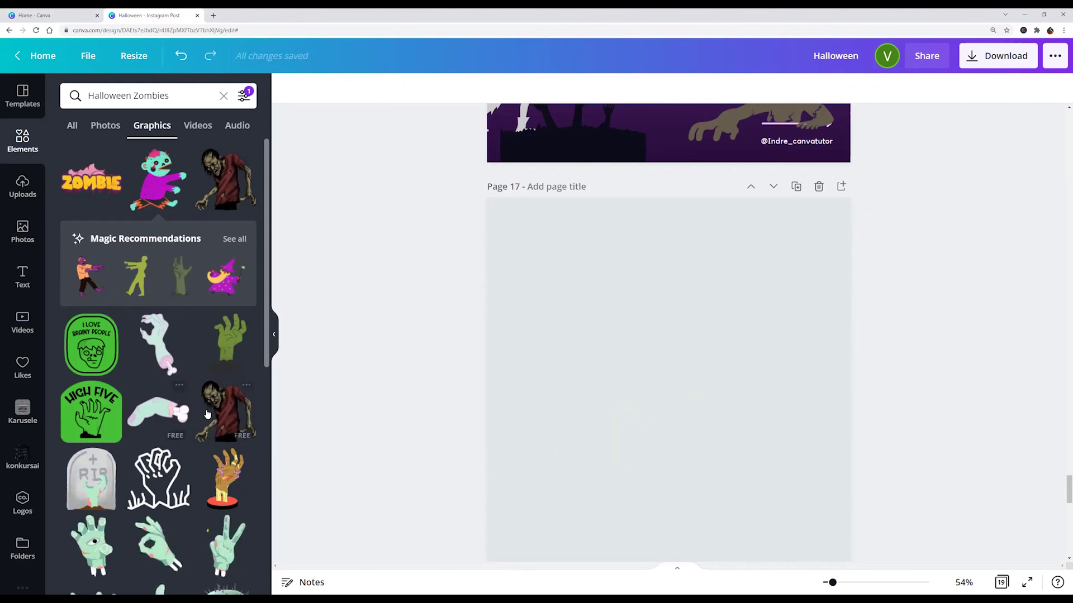
scroll(207, 414, "down", 4)
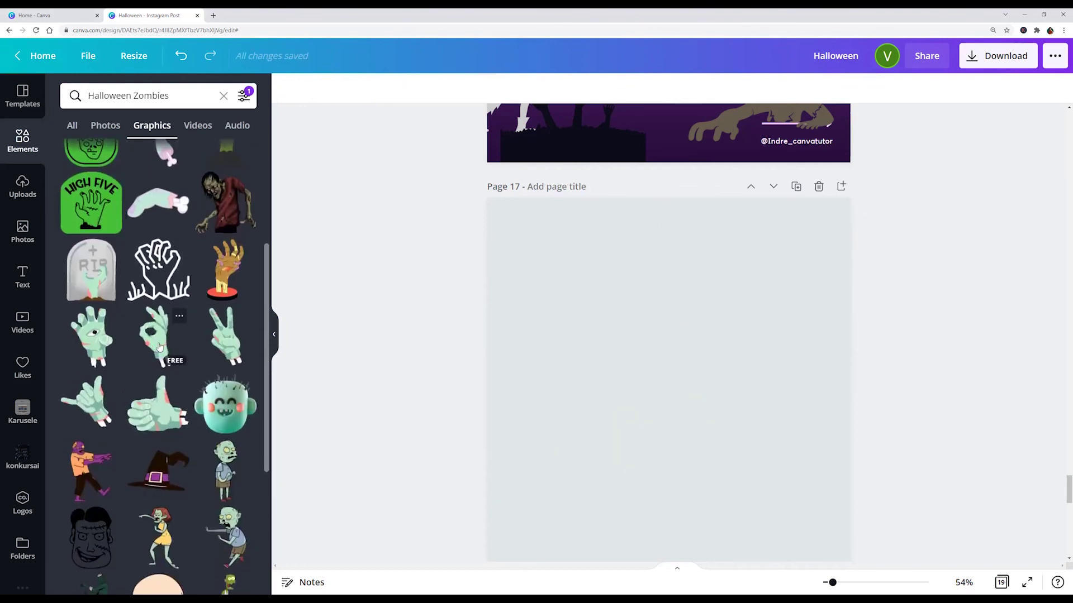
left_click(159, 347)
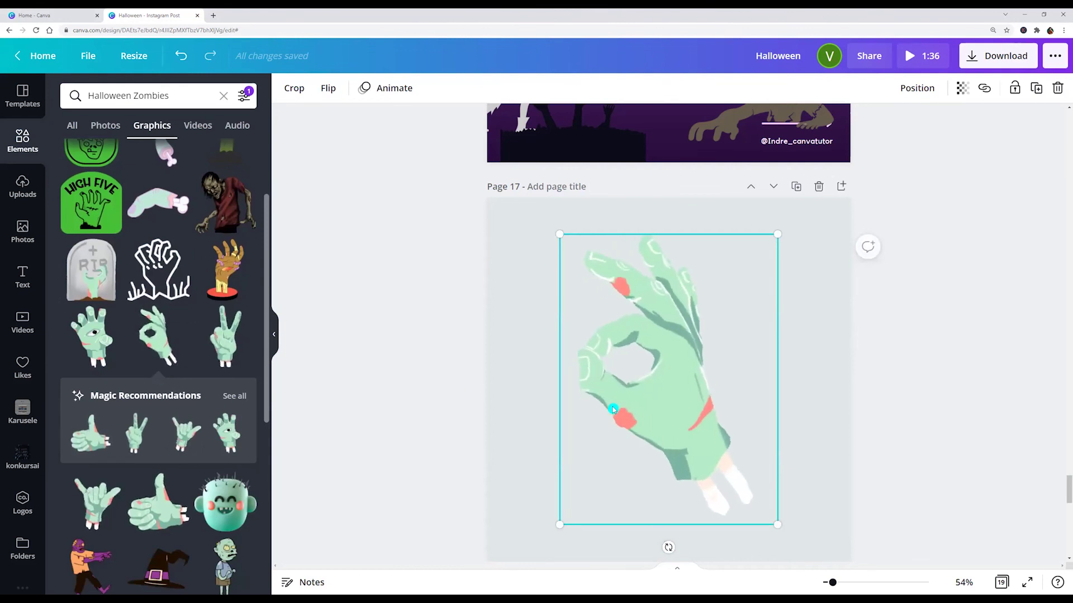
key("Delete")
Add the zombie hand on a red base and a large red-shirt zombie, resizing both.
left_click(224, 270)
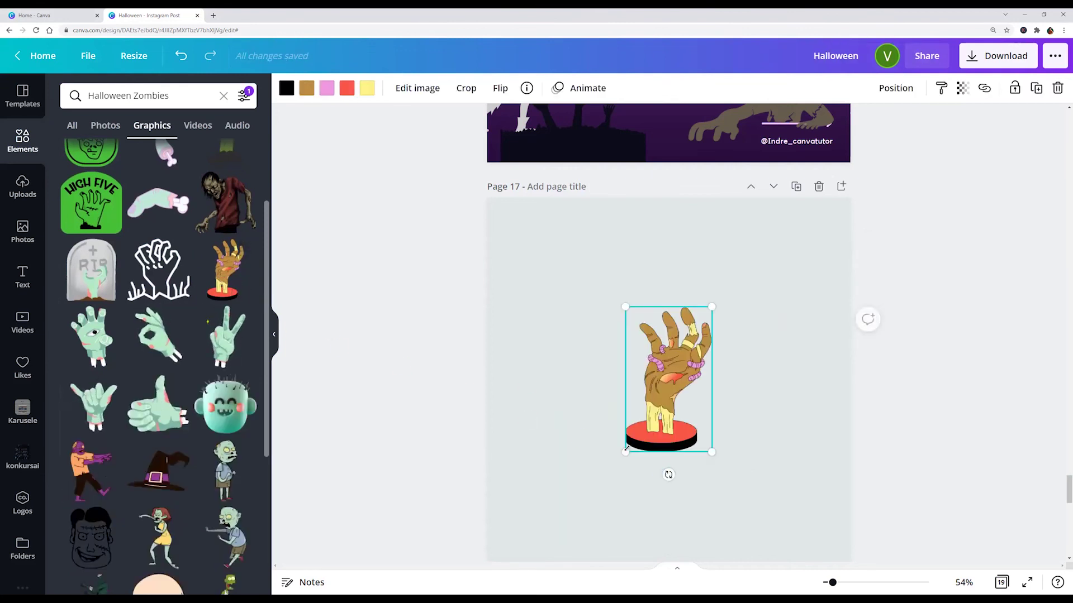
left_click_drag(625, 449, 506, 511)
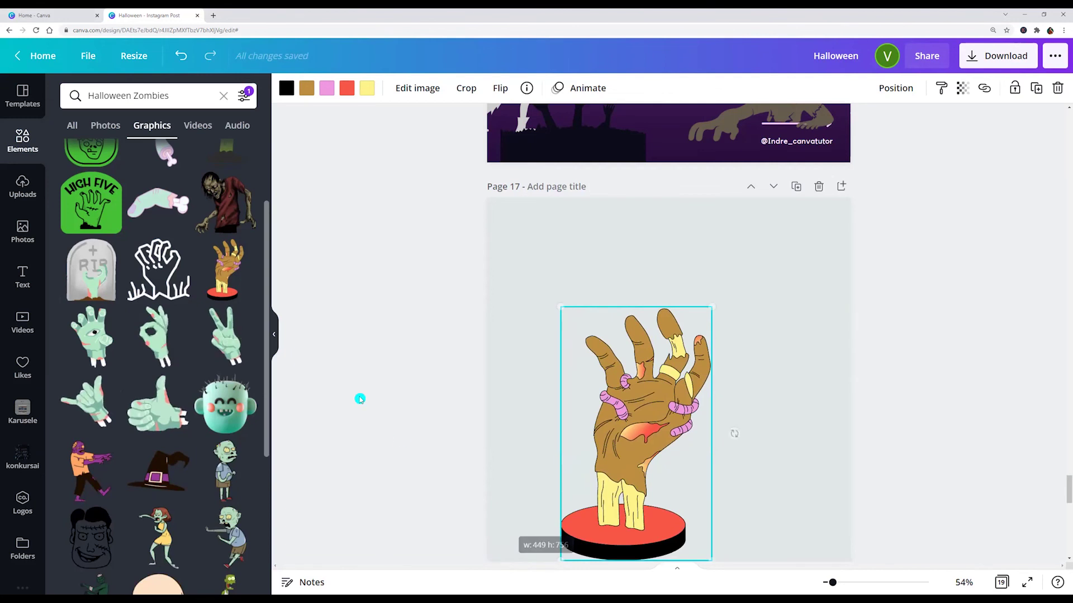
left_click(218, 201)
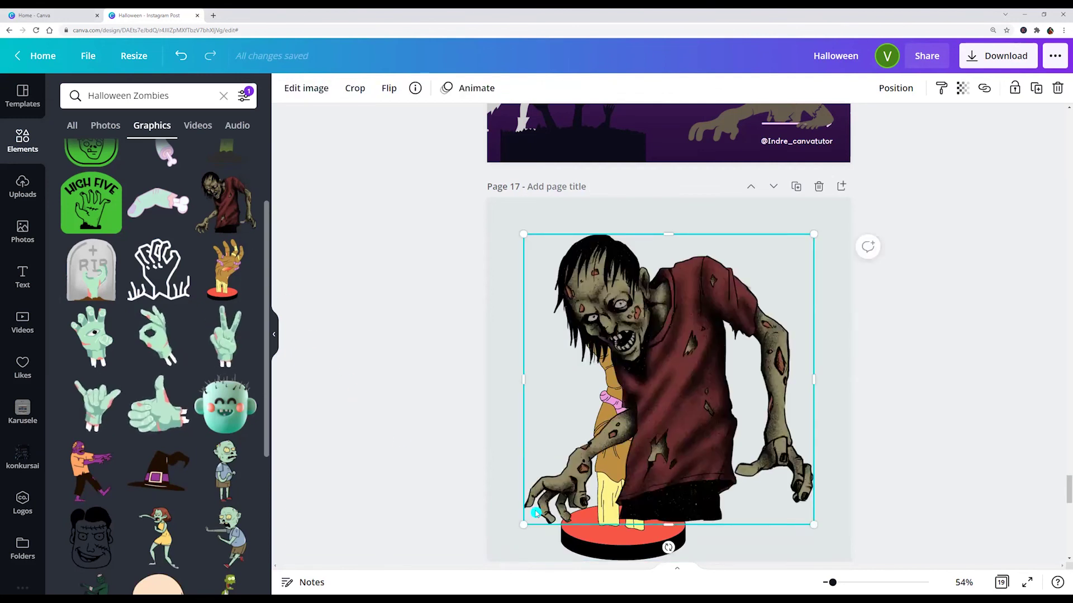
left_click_drag(547, 513, 665, 442)
left_click_drag(763, 435, 839, 529)
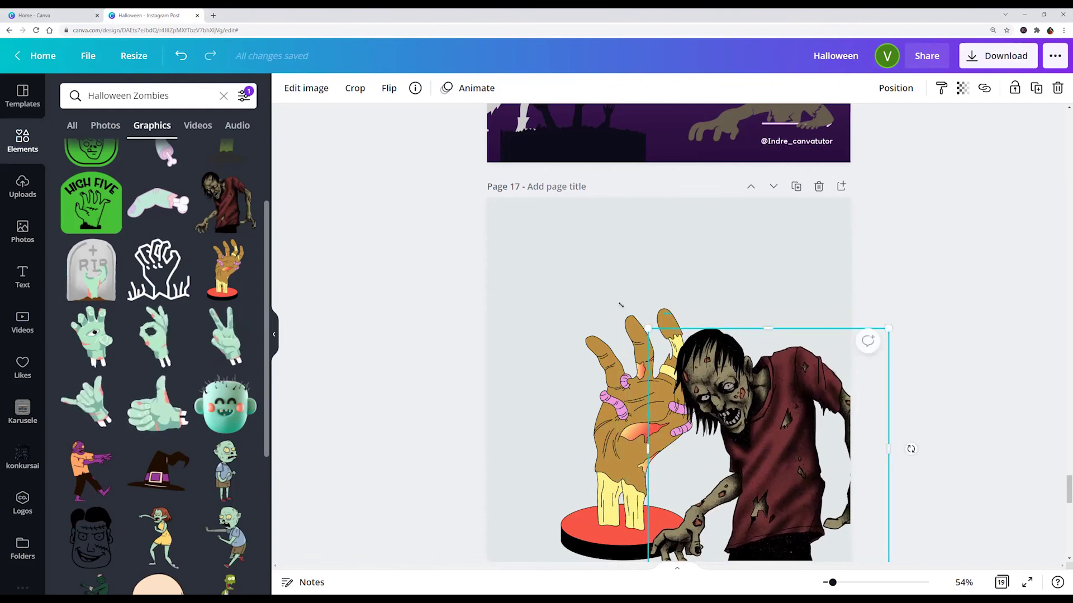
left_click_drag(620, 304, 561, 246)
Send the zombie to the back, then shrink the hand and move it to the front at lower left.
right_click(736, 399)
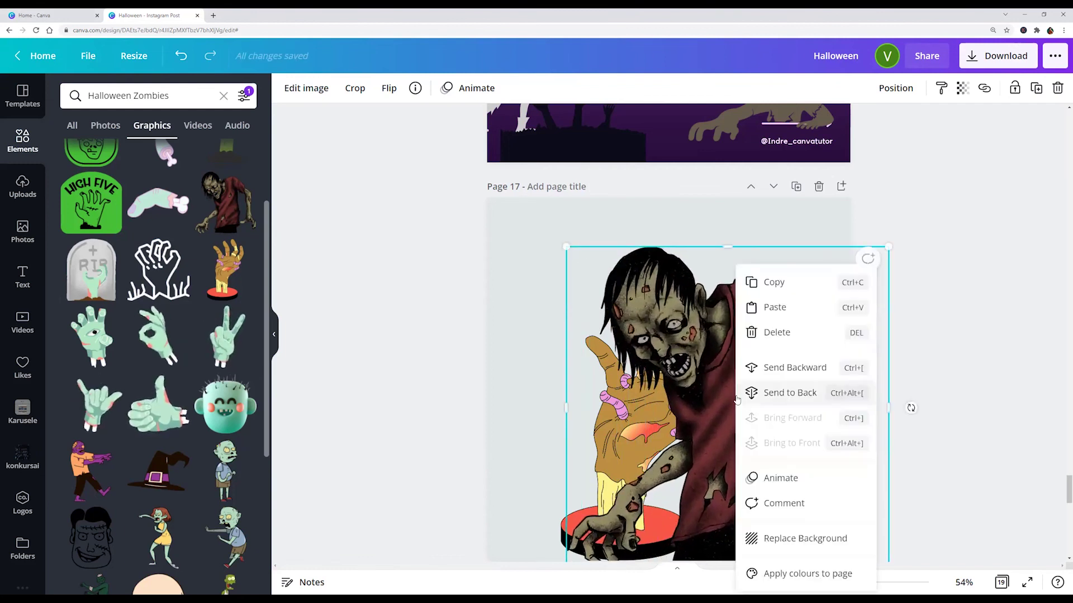
left_click(781, 393)
left_click_drag(658, 450, 597, 459)
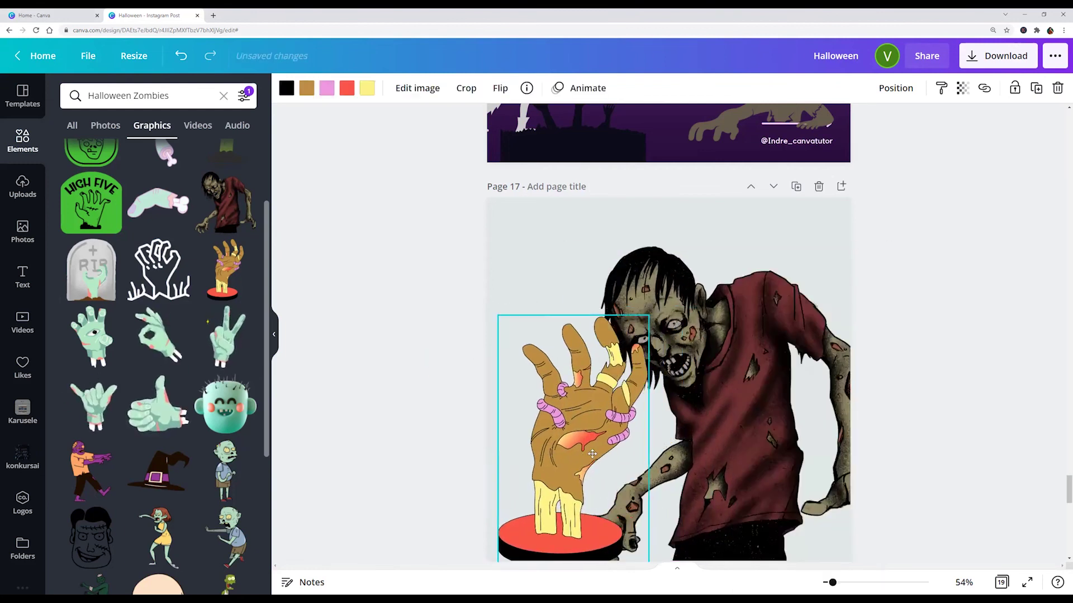
left_click_drag(651, 317, 581, 437)
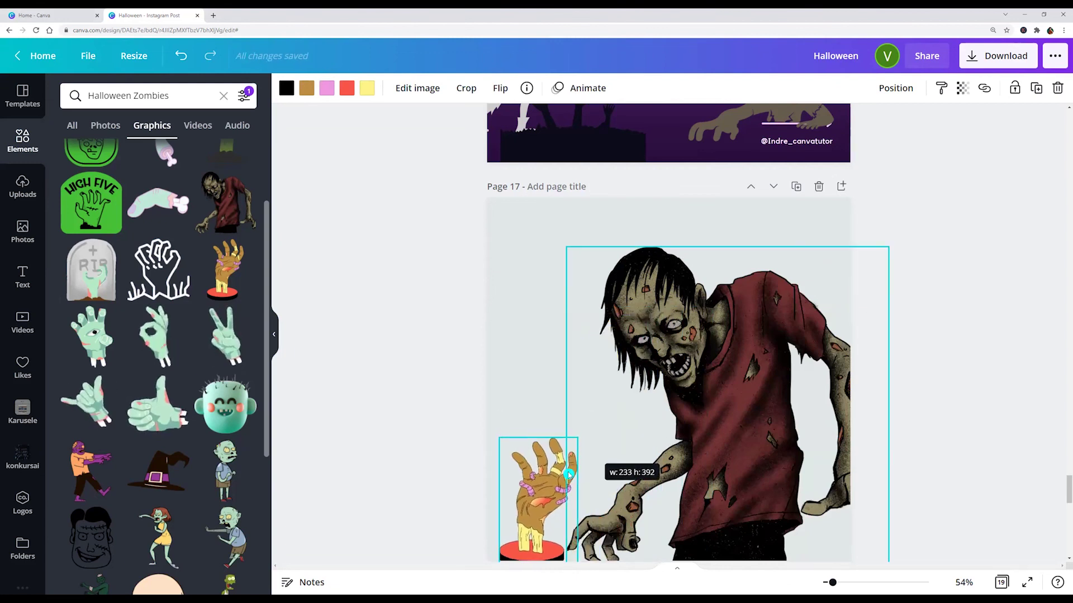
left_click_drag(560, 491, 566, 489)
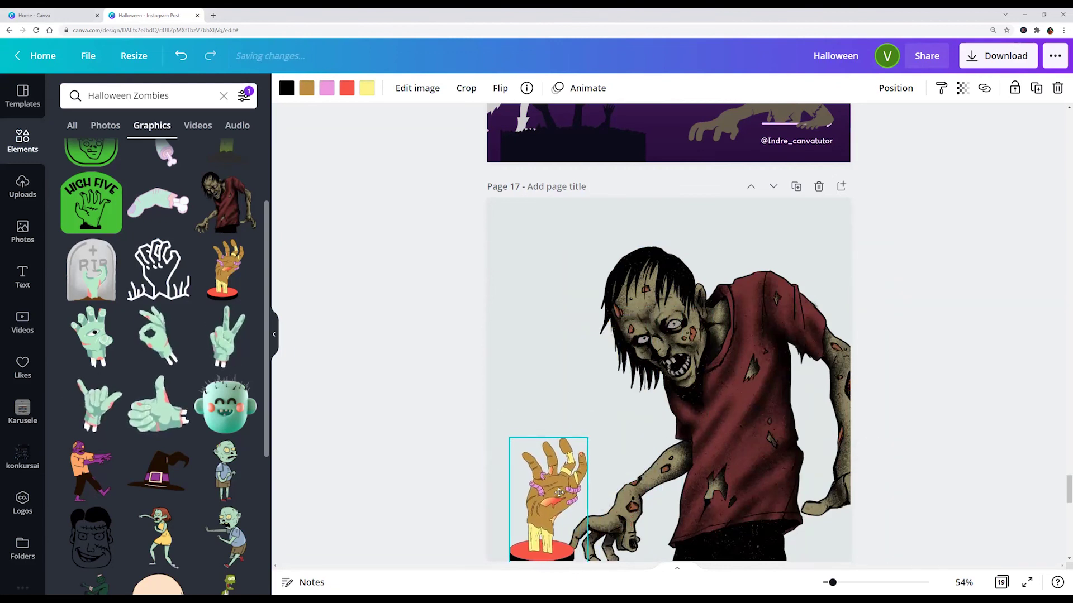
left_click(375, 387)
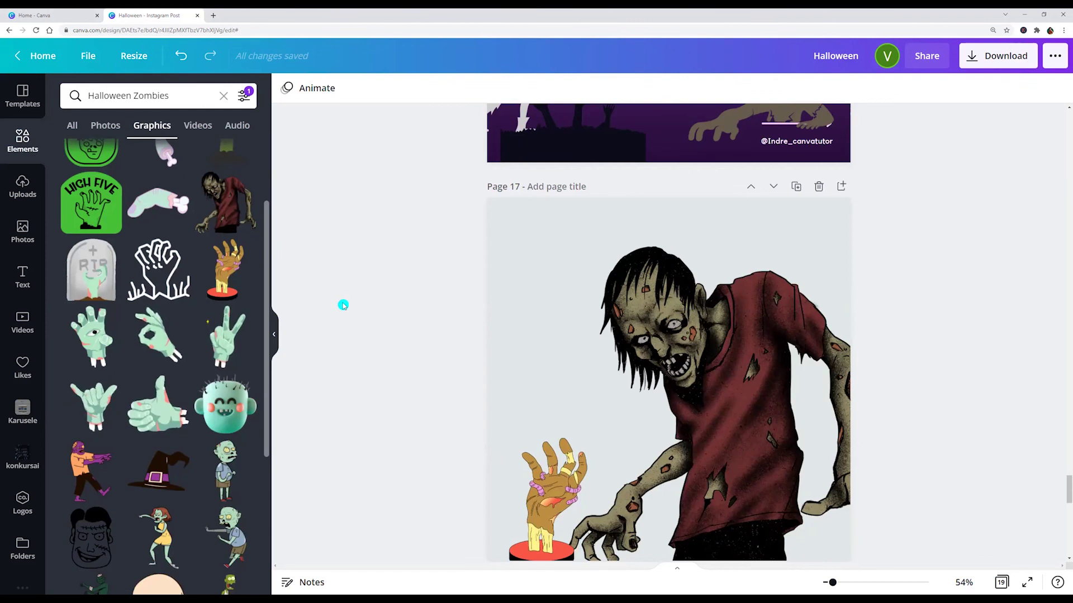
Scroll down to the RECAP page listing nine Halloween keywords, from Halloween balloon to Halloween Zombies.
scroll(351, 295, "down", 3)
scroll(352, 293, "down", 5)
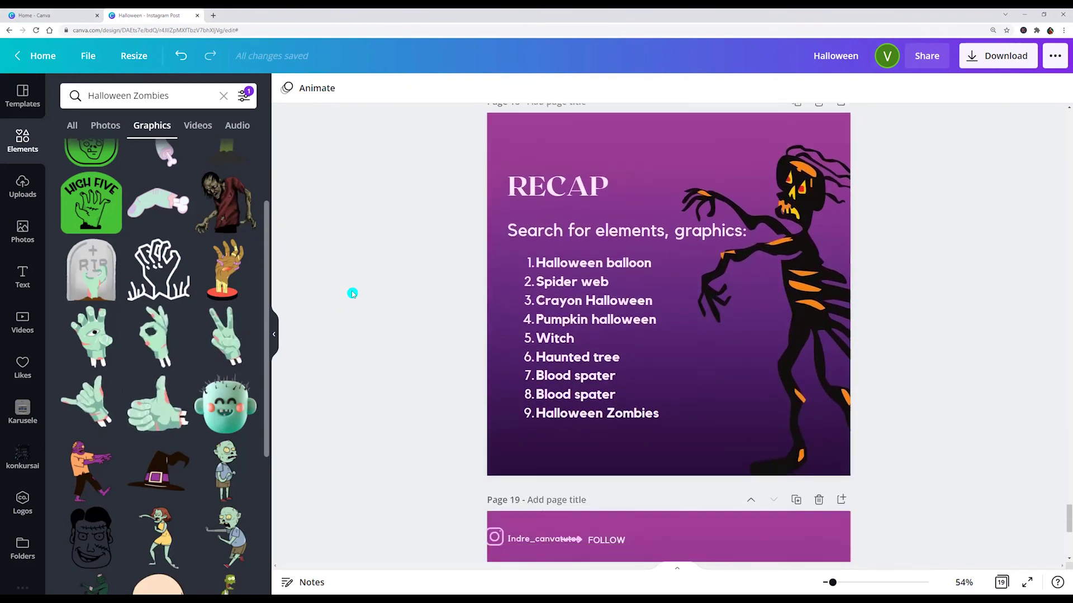